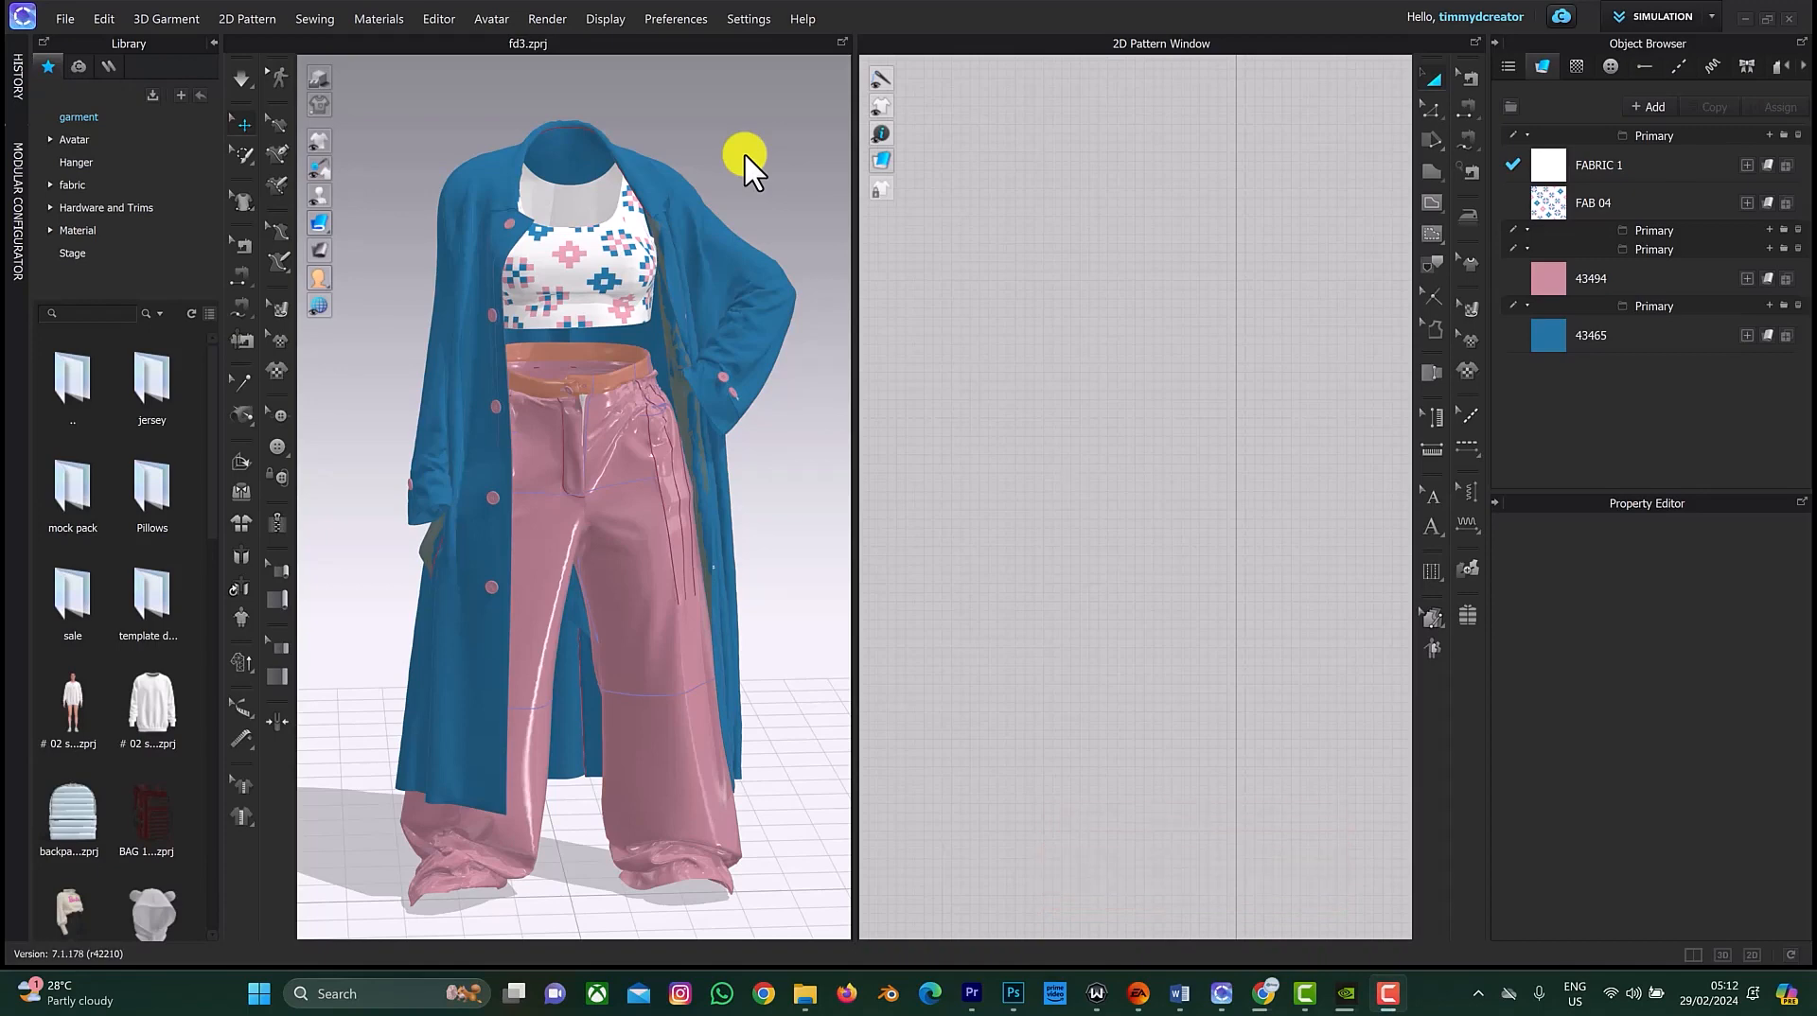
Step: Open the Quality Render window for the 3D window and start rendering
{"action": "left_click", "coordinate": [549, 15]}
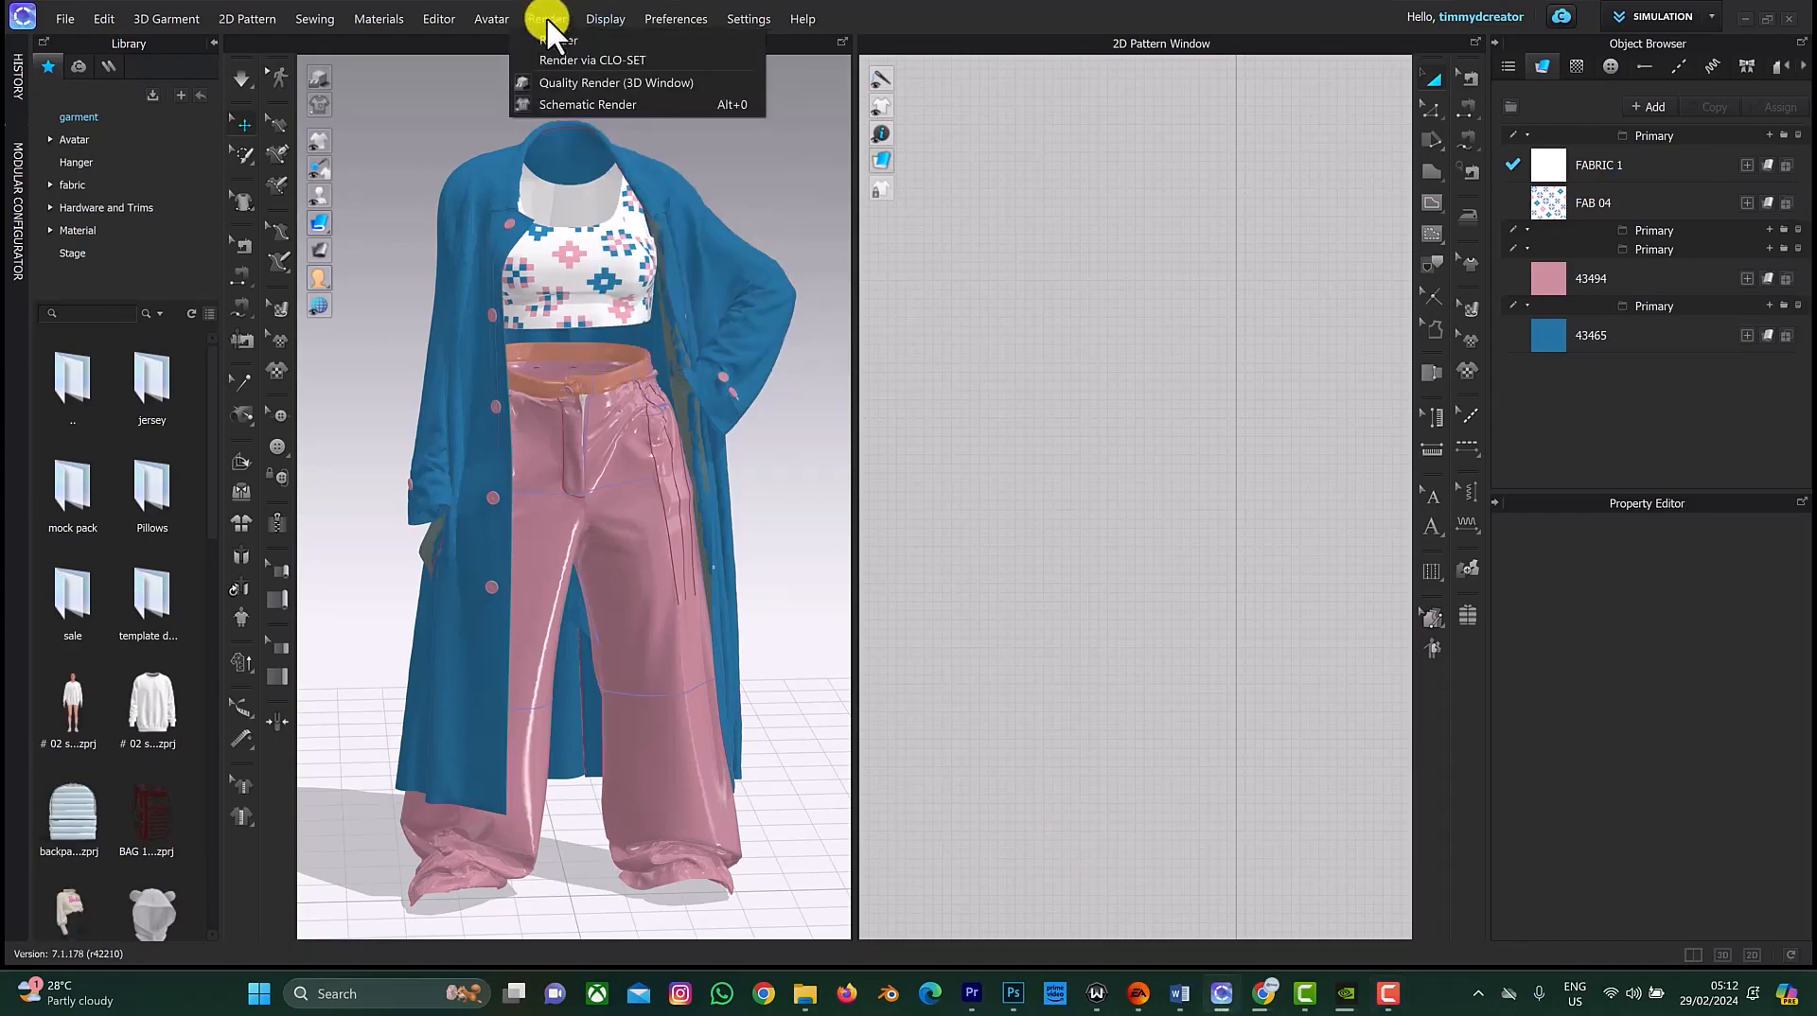
{"action": "left_click", "coordinate": [550, 37]}
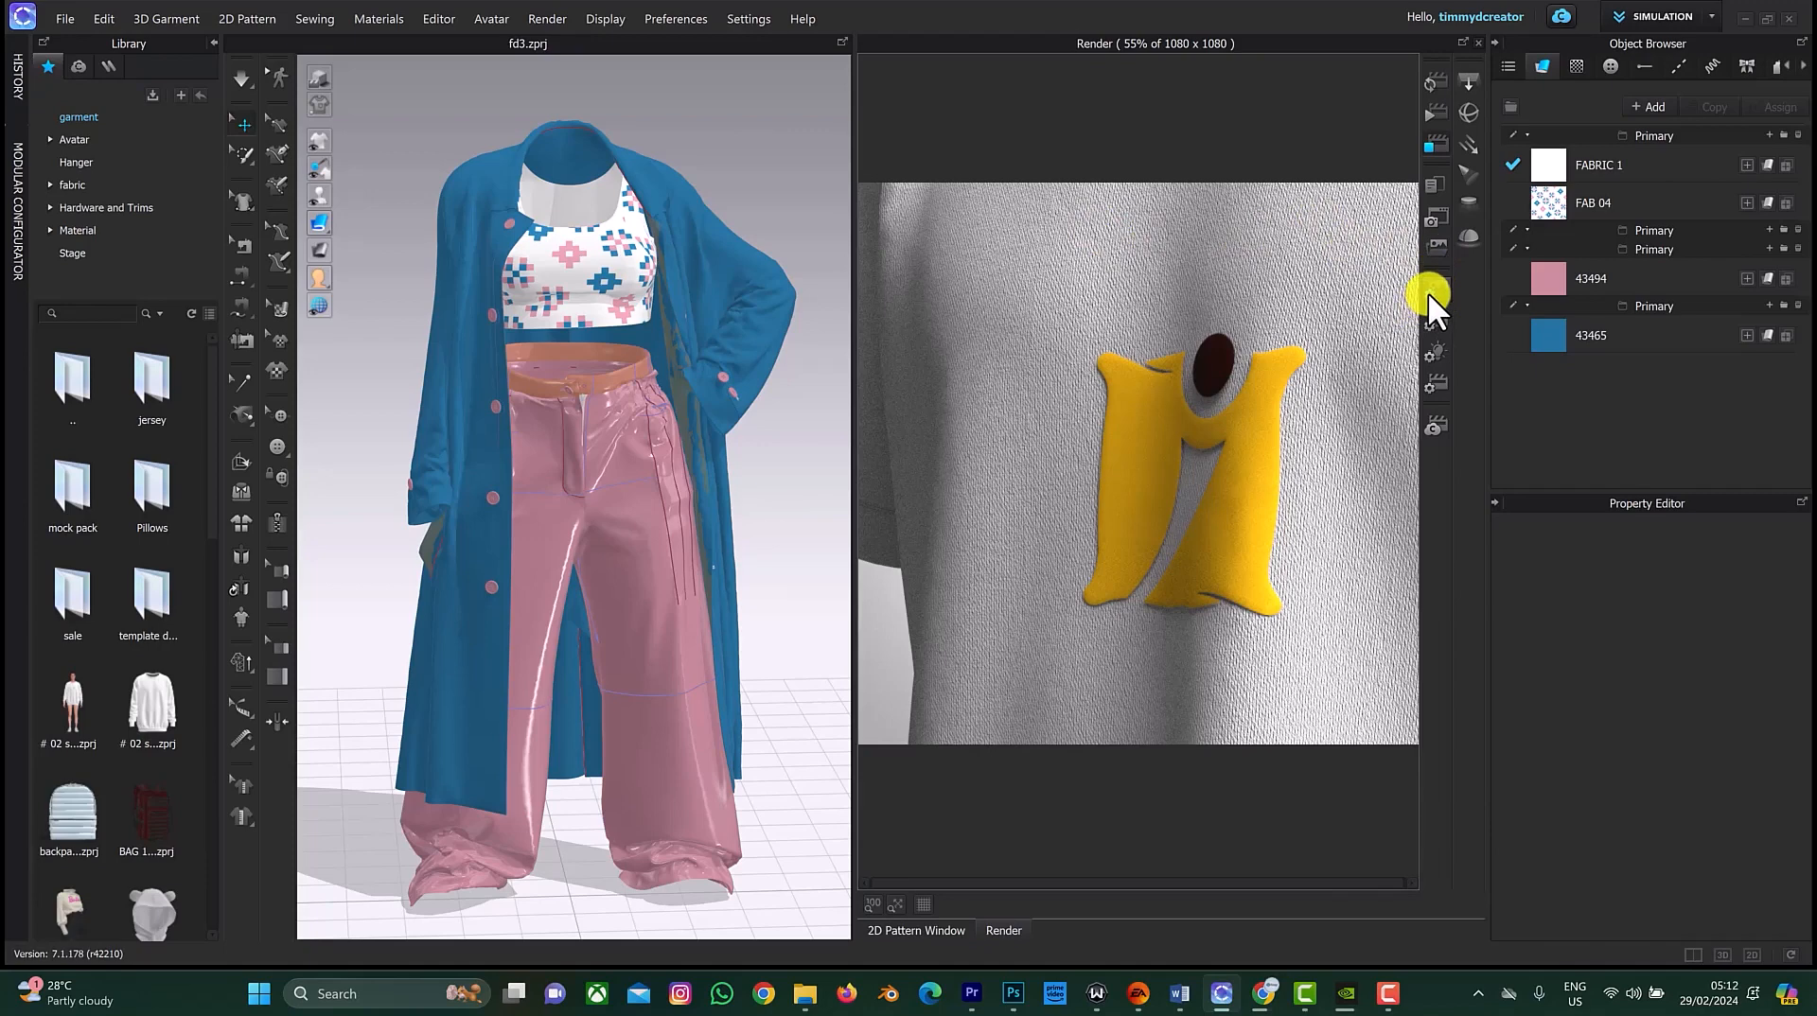
{"action": "left_click", "coordinate": [1435, 90]}
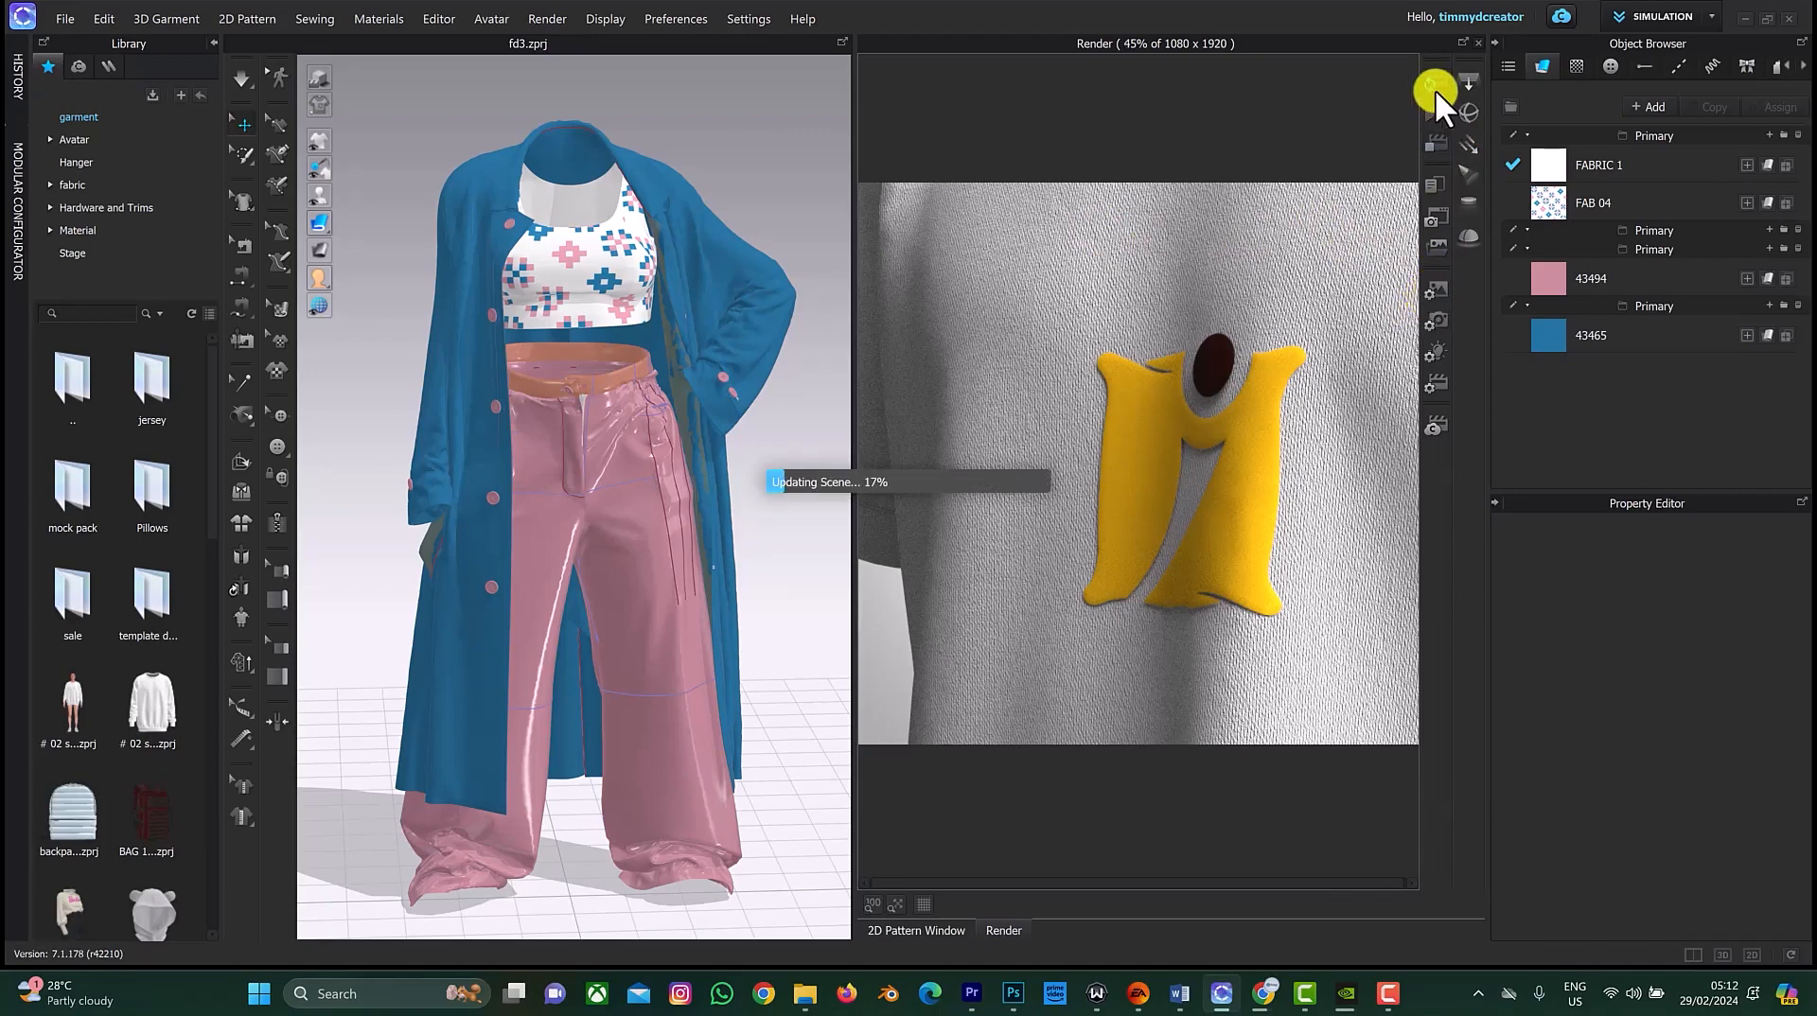
Step: Open the image output settings and choose the 1920 x 1080 image size preset
{"action": "left_click", "coordinate": [1438, 292]}
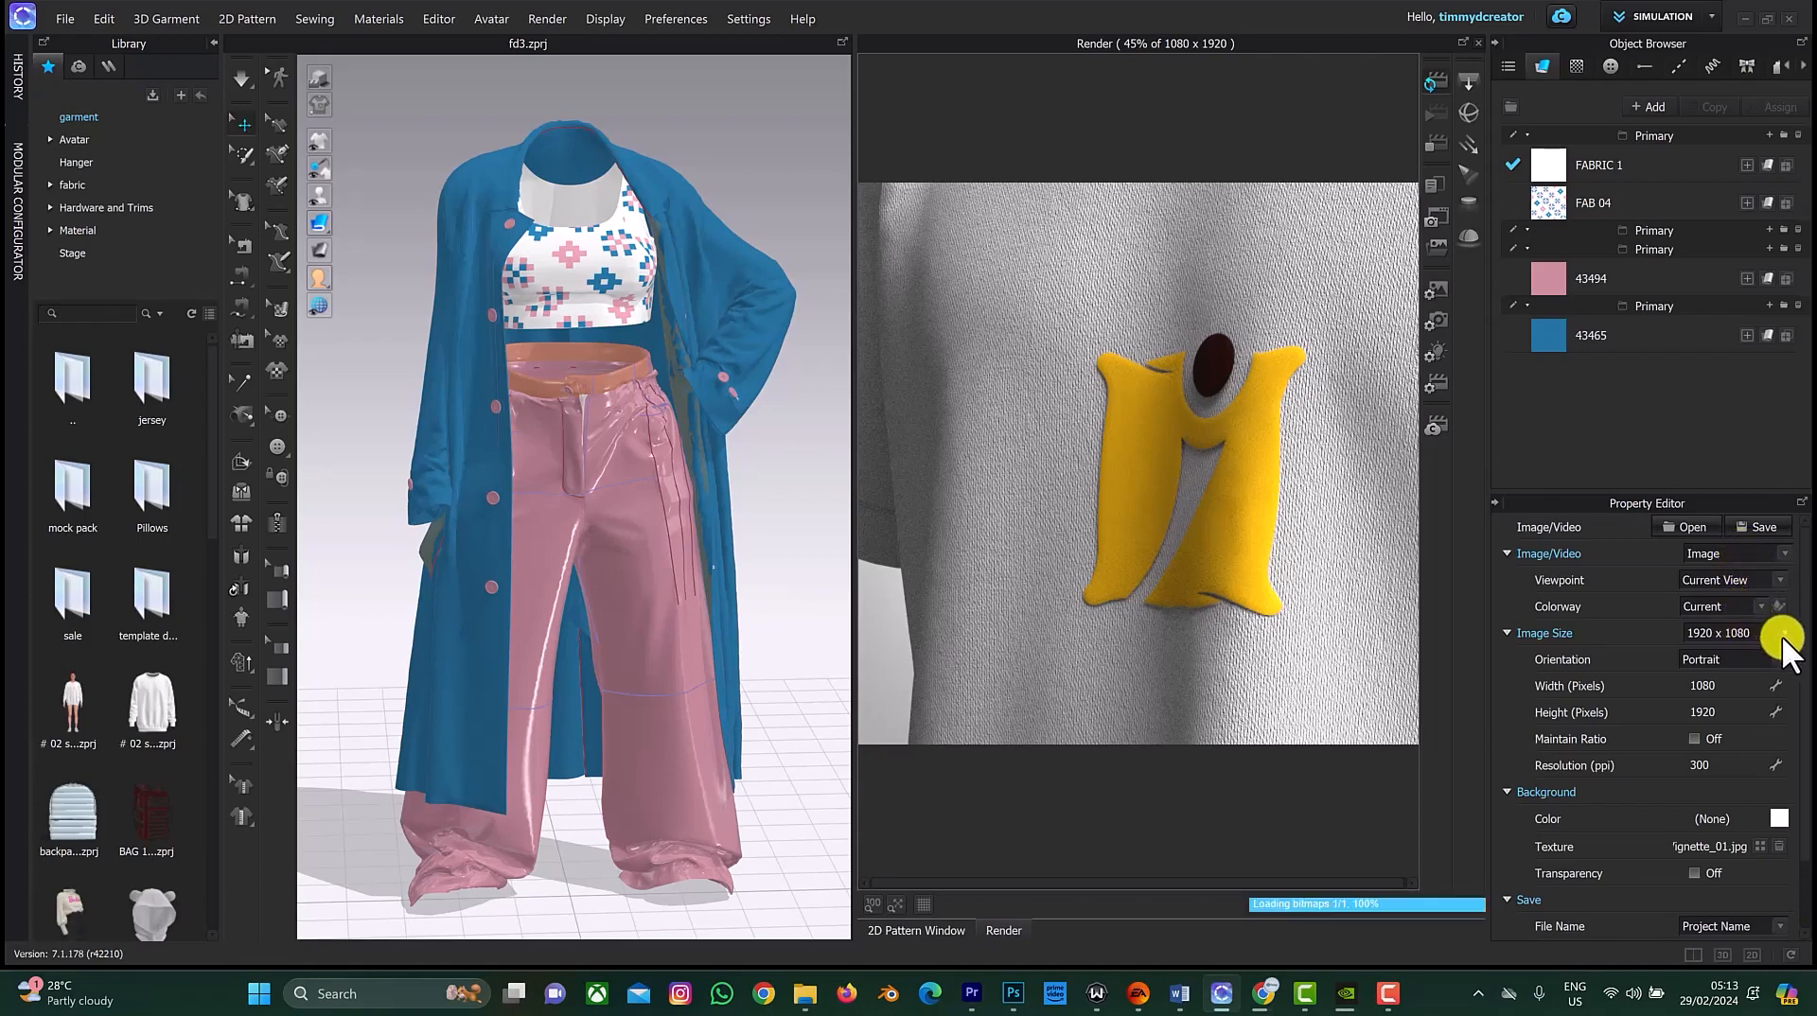
{"action": "left_click", "coordinate": [1783, 635]}
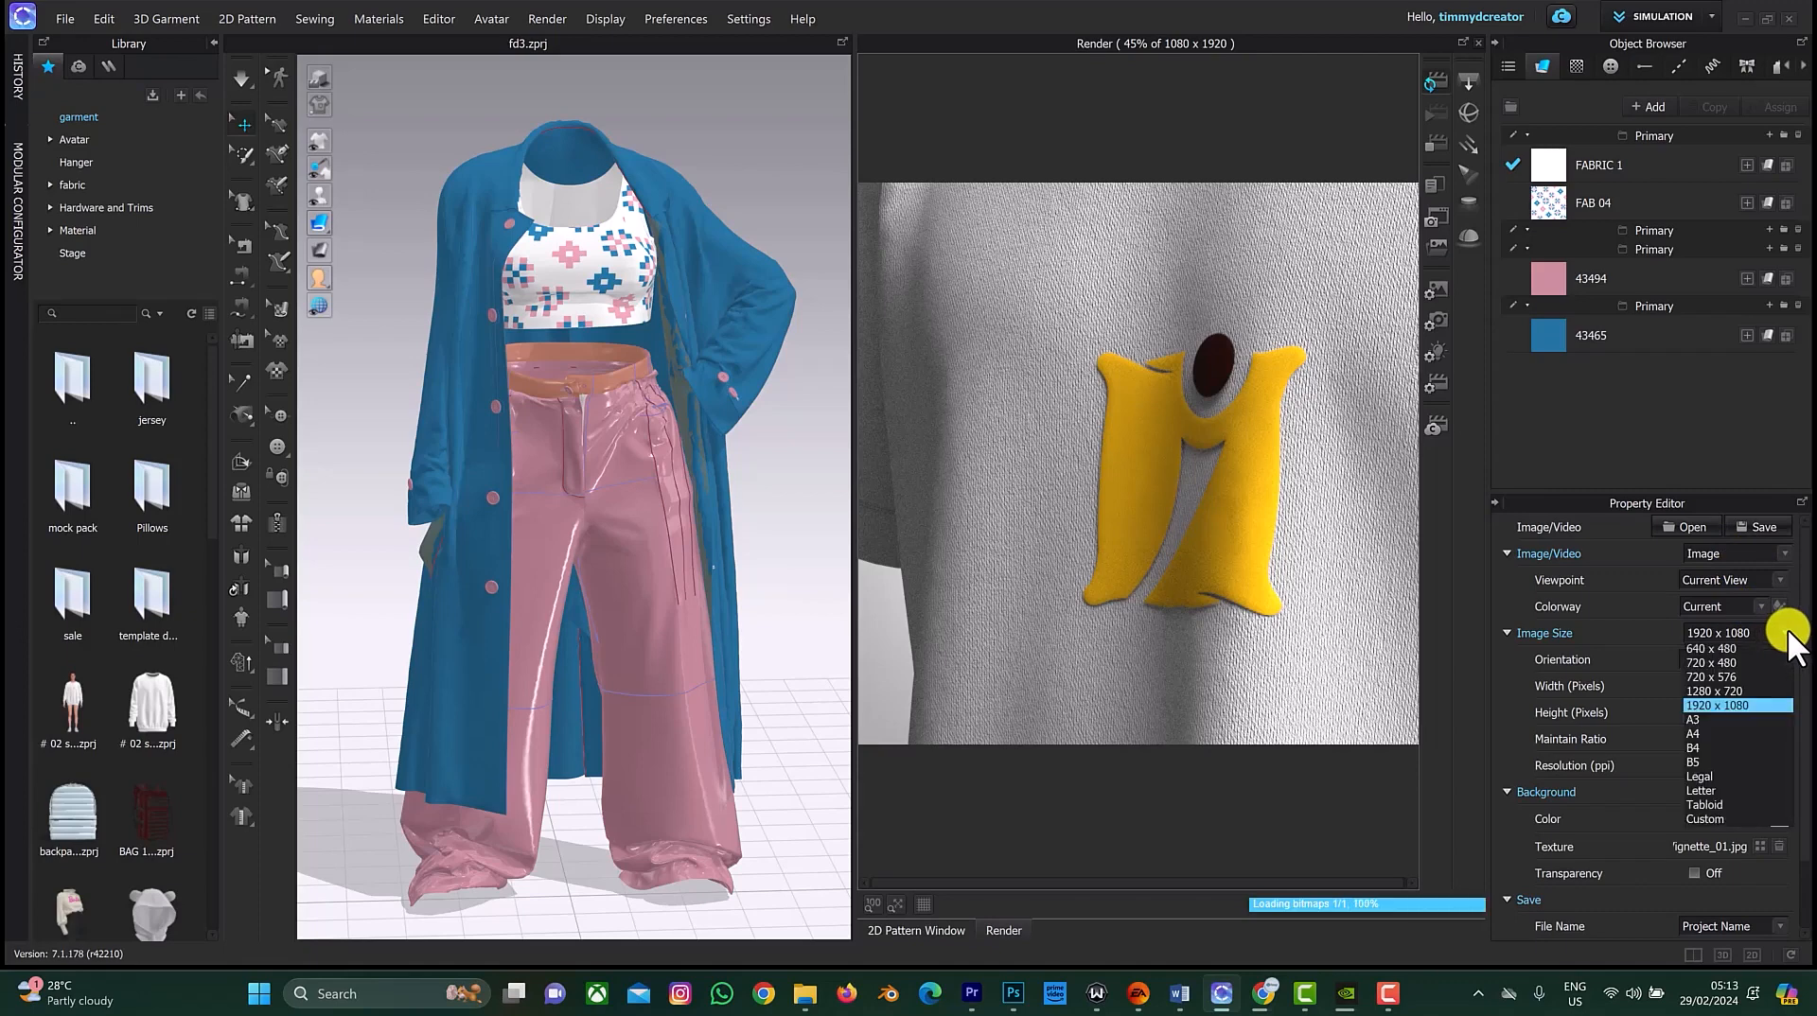
{"action": "left_click", "coordinate": [1755, 706]}
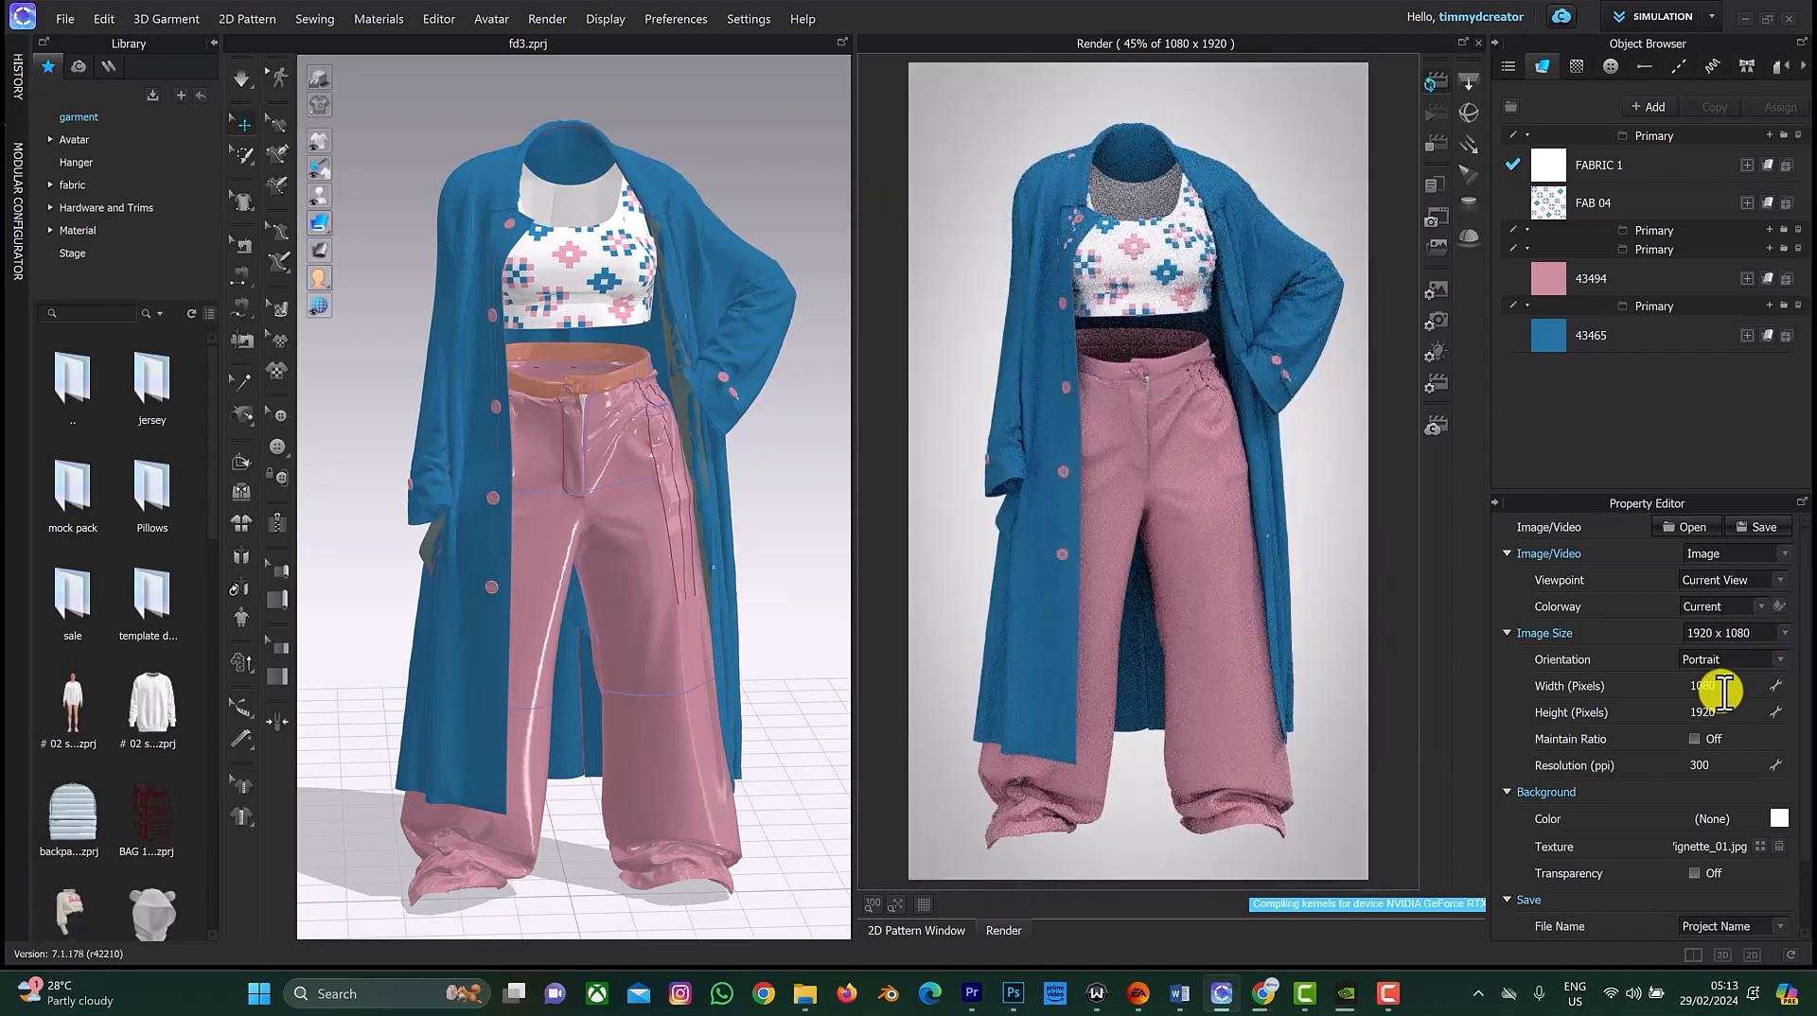
Step: Set a custom image size of 2000 by 2000 pixels in portrait orientation
{"action": "left_click", "coordinate": [1721, 689]}
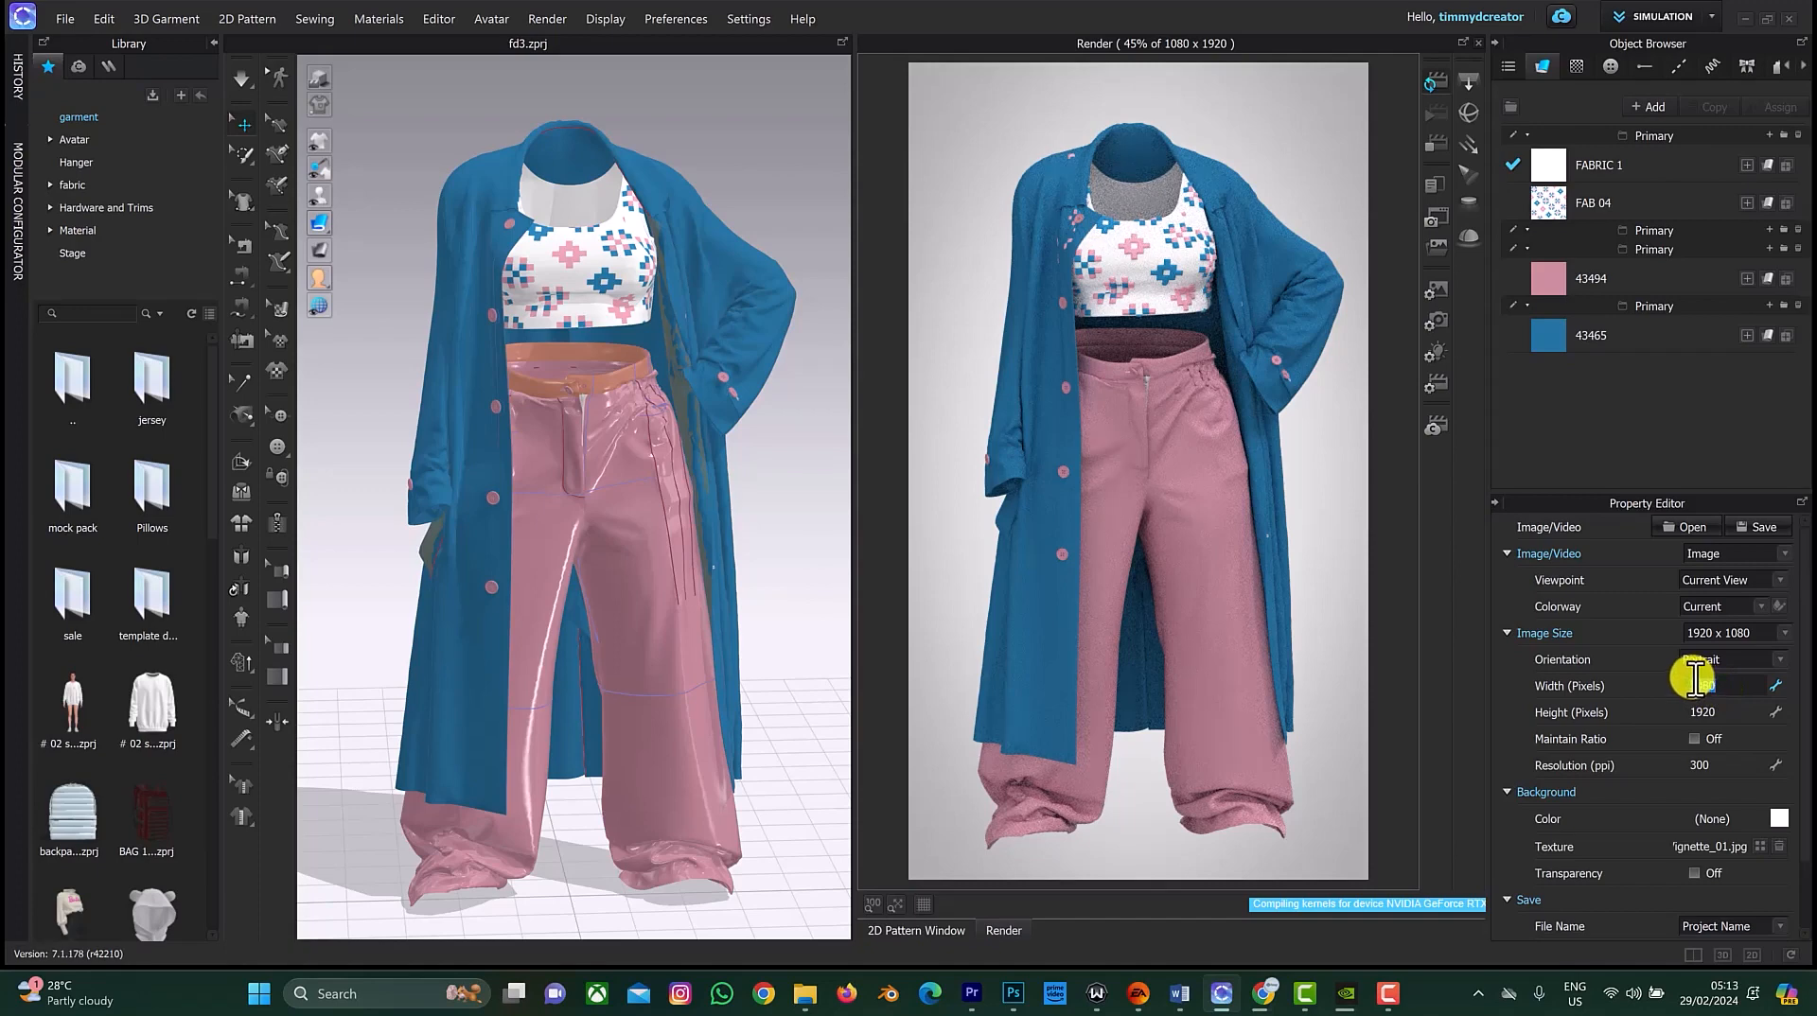
{"action": "key", "text": "BackSpace"}
{"action": "type", "text": "3000"}
{"action": "key", "text": "Tab"}
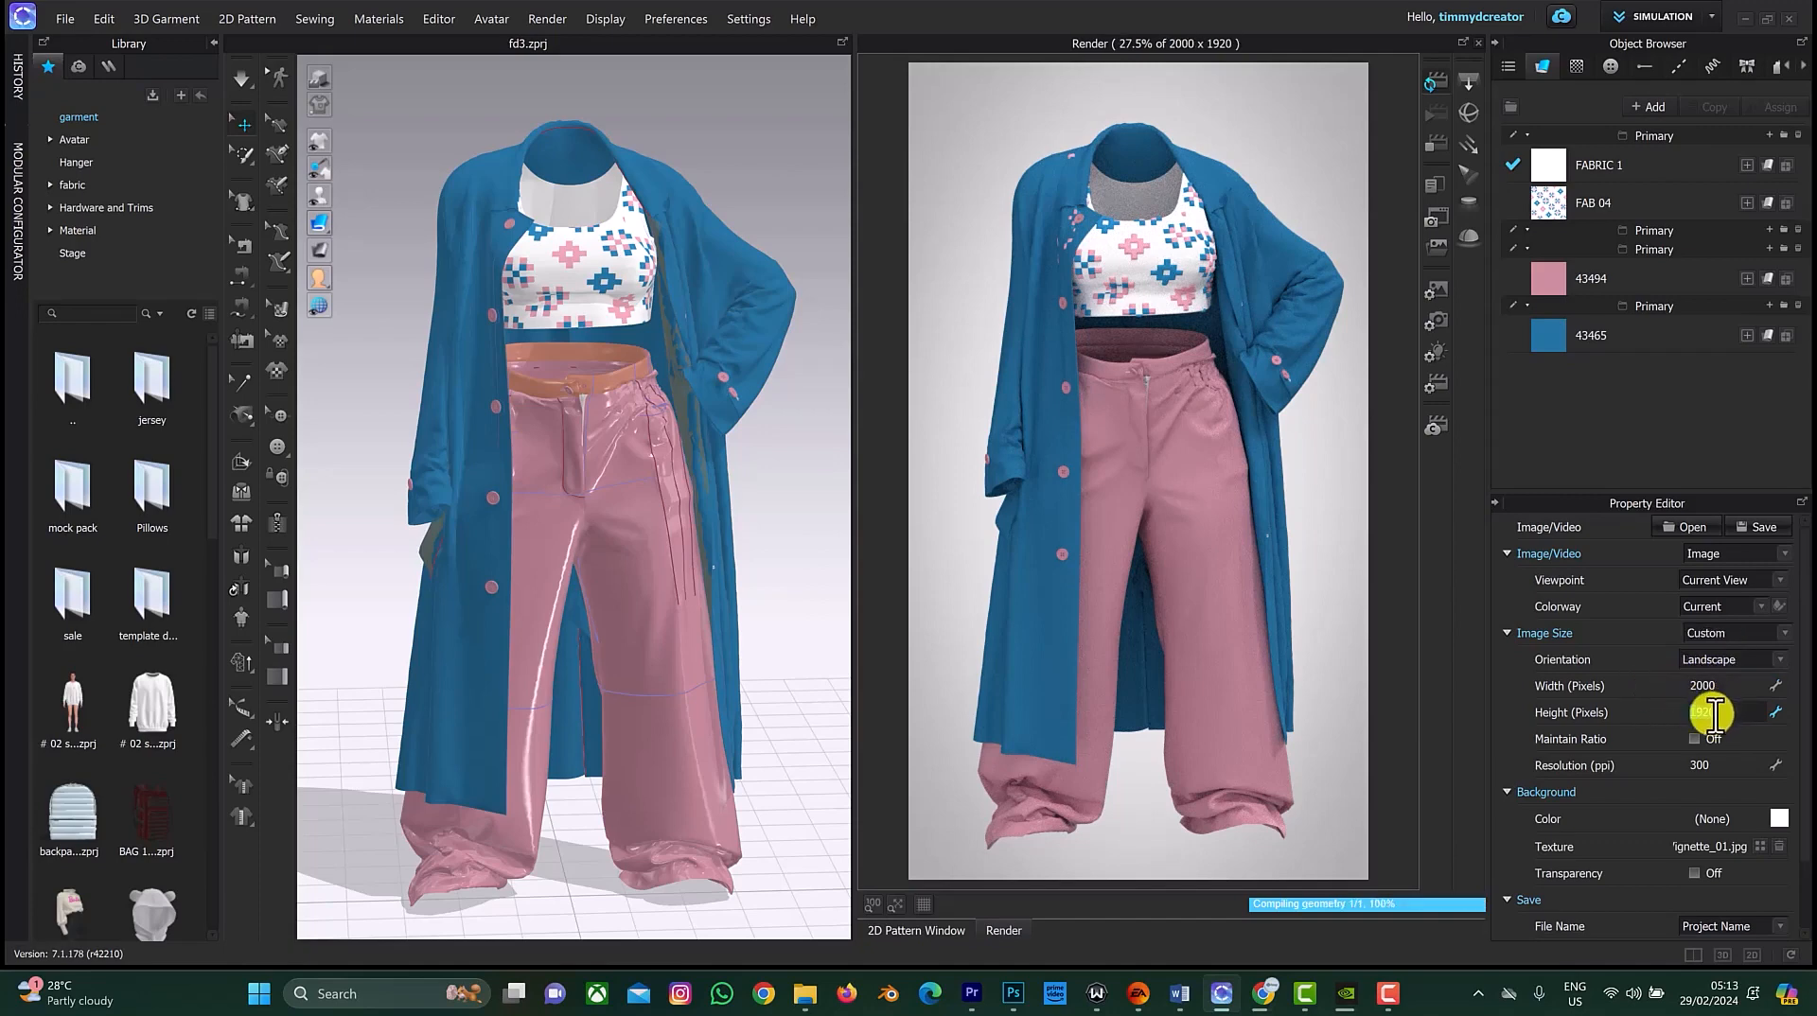
{"action": "type", "text": "2000"}
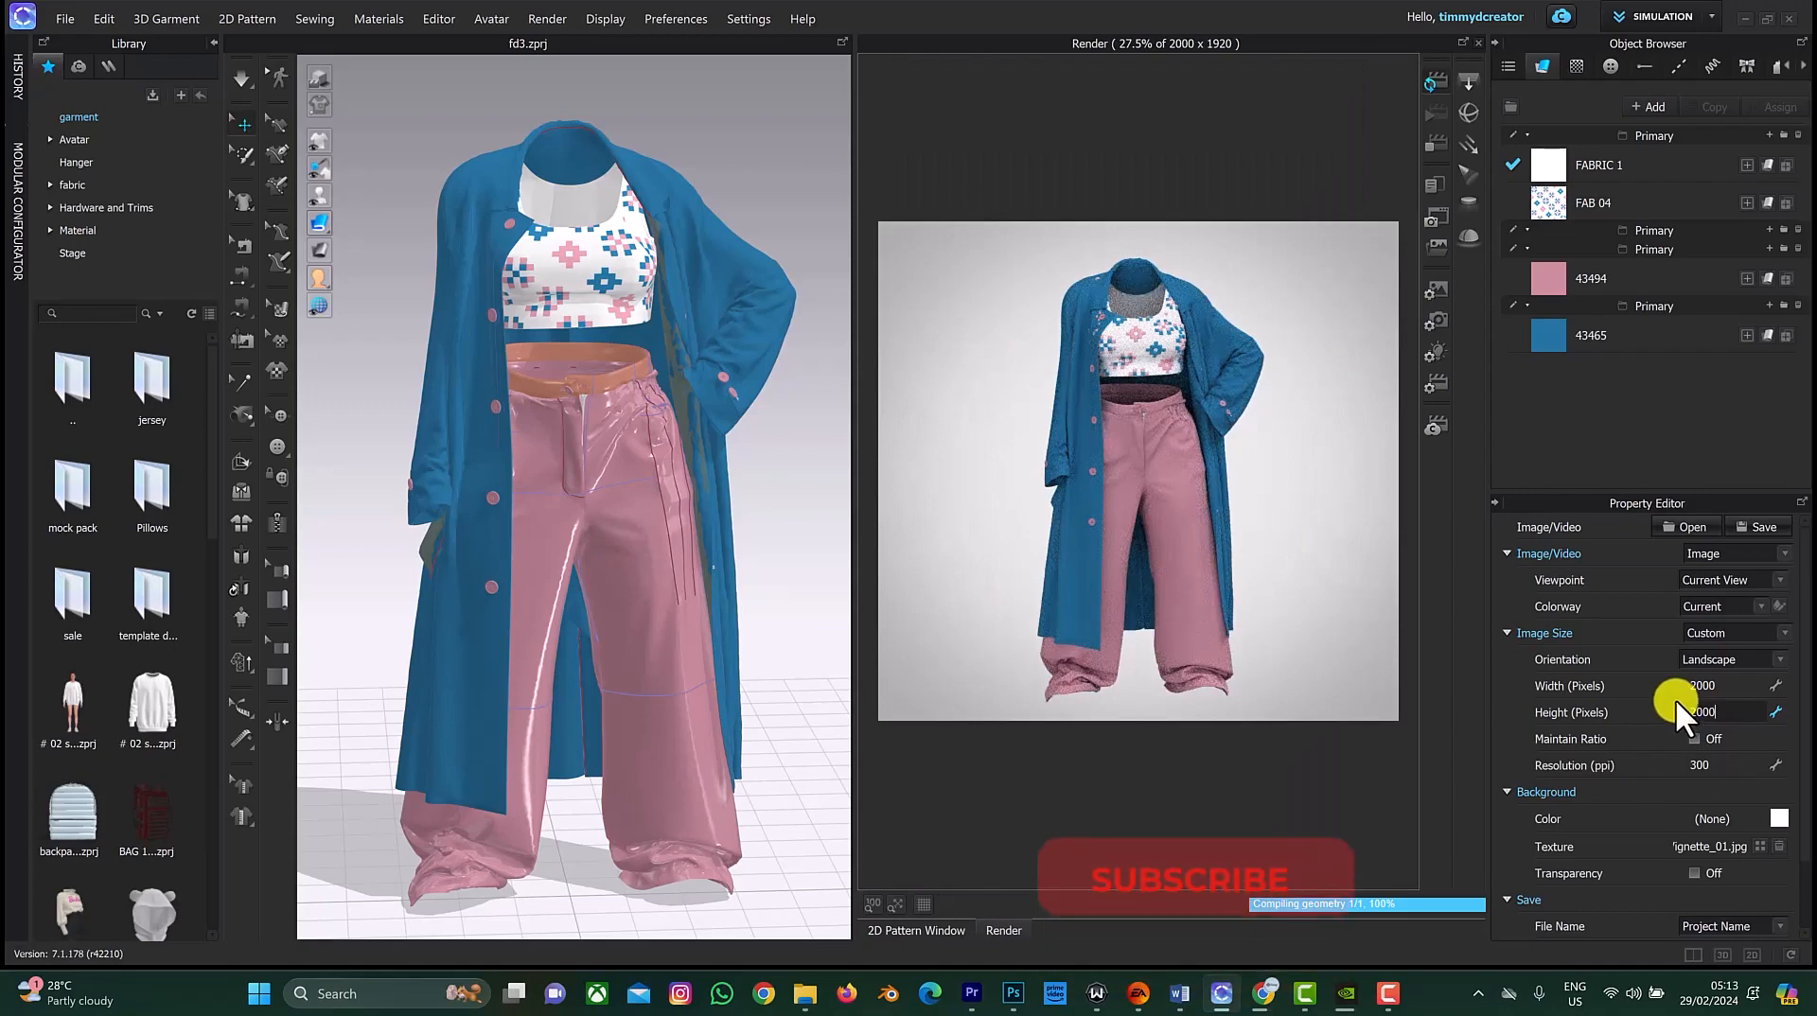
{"action": "left_click", "coordinate": [1650, 689]}
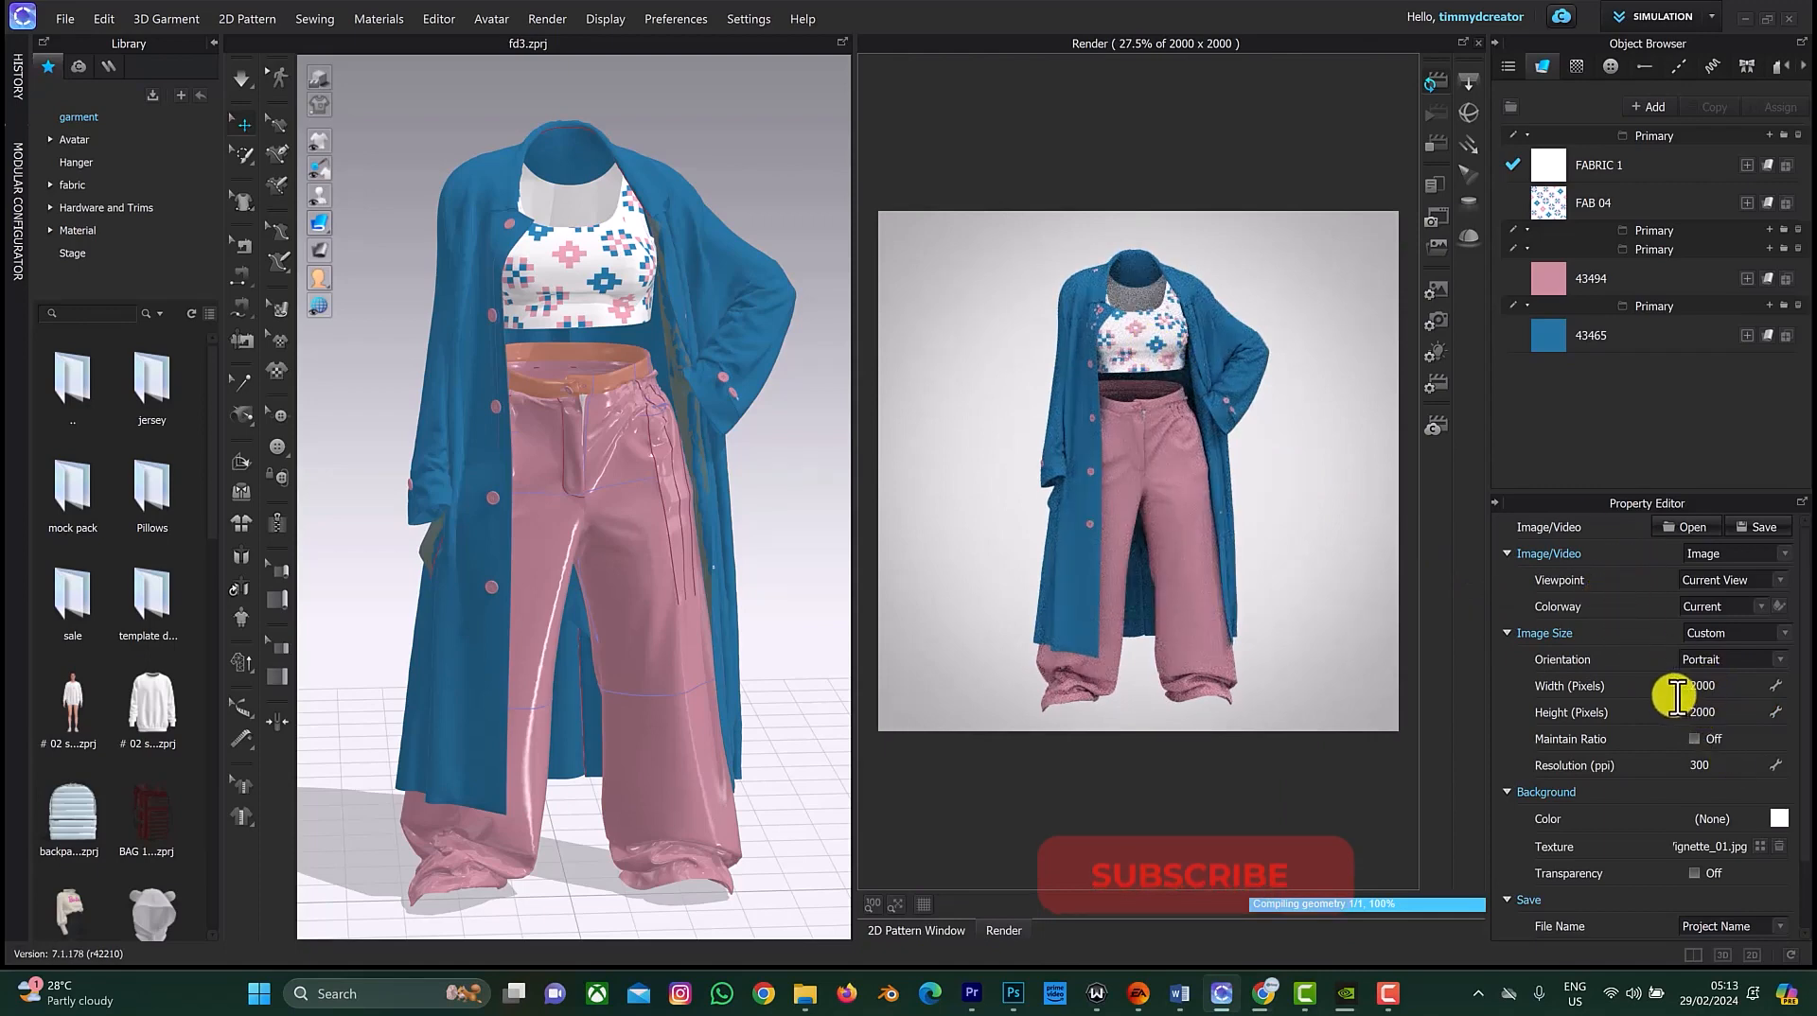
Step: In the render settings, set both Light and Material quality to Very High
{"action": "left_click", "coordinate": [1434, 376]}
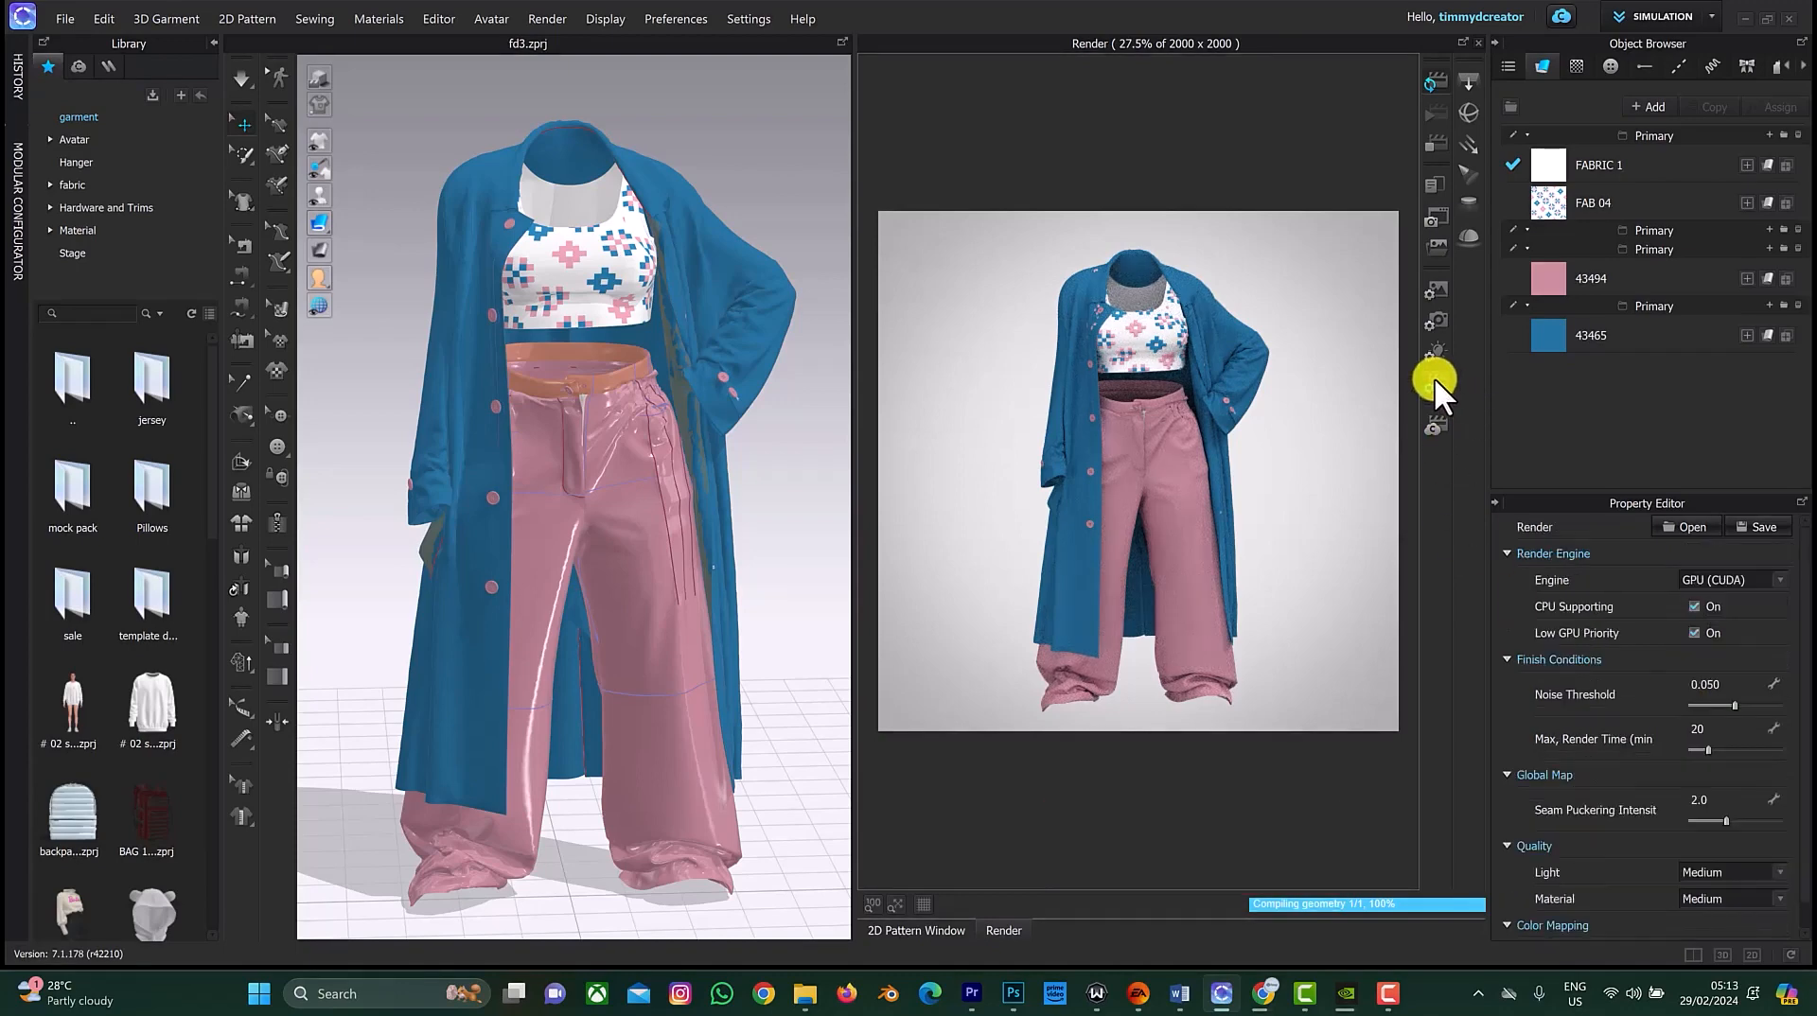
{"action": "left_click", "coordinate": [1779, 875]}
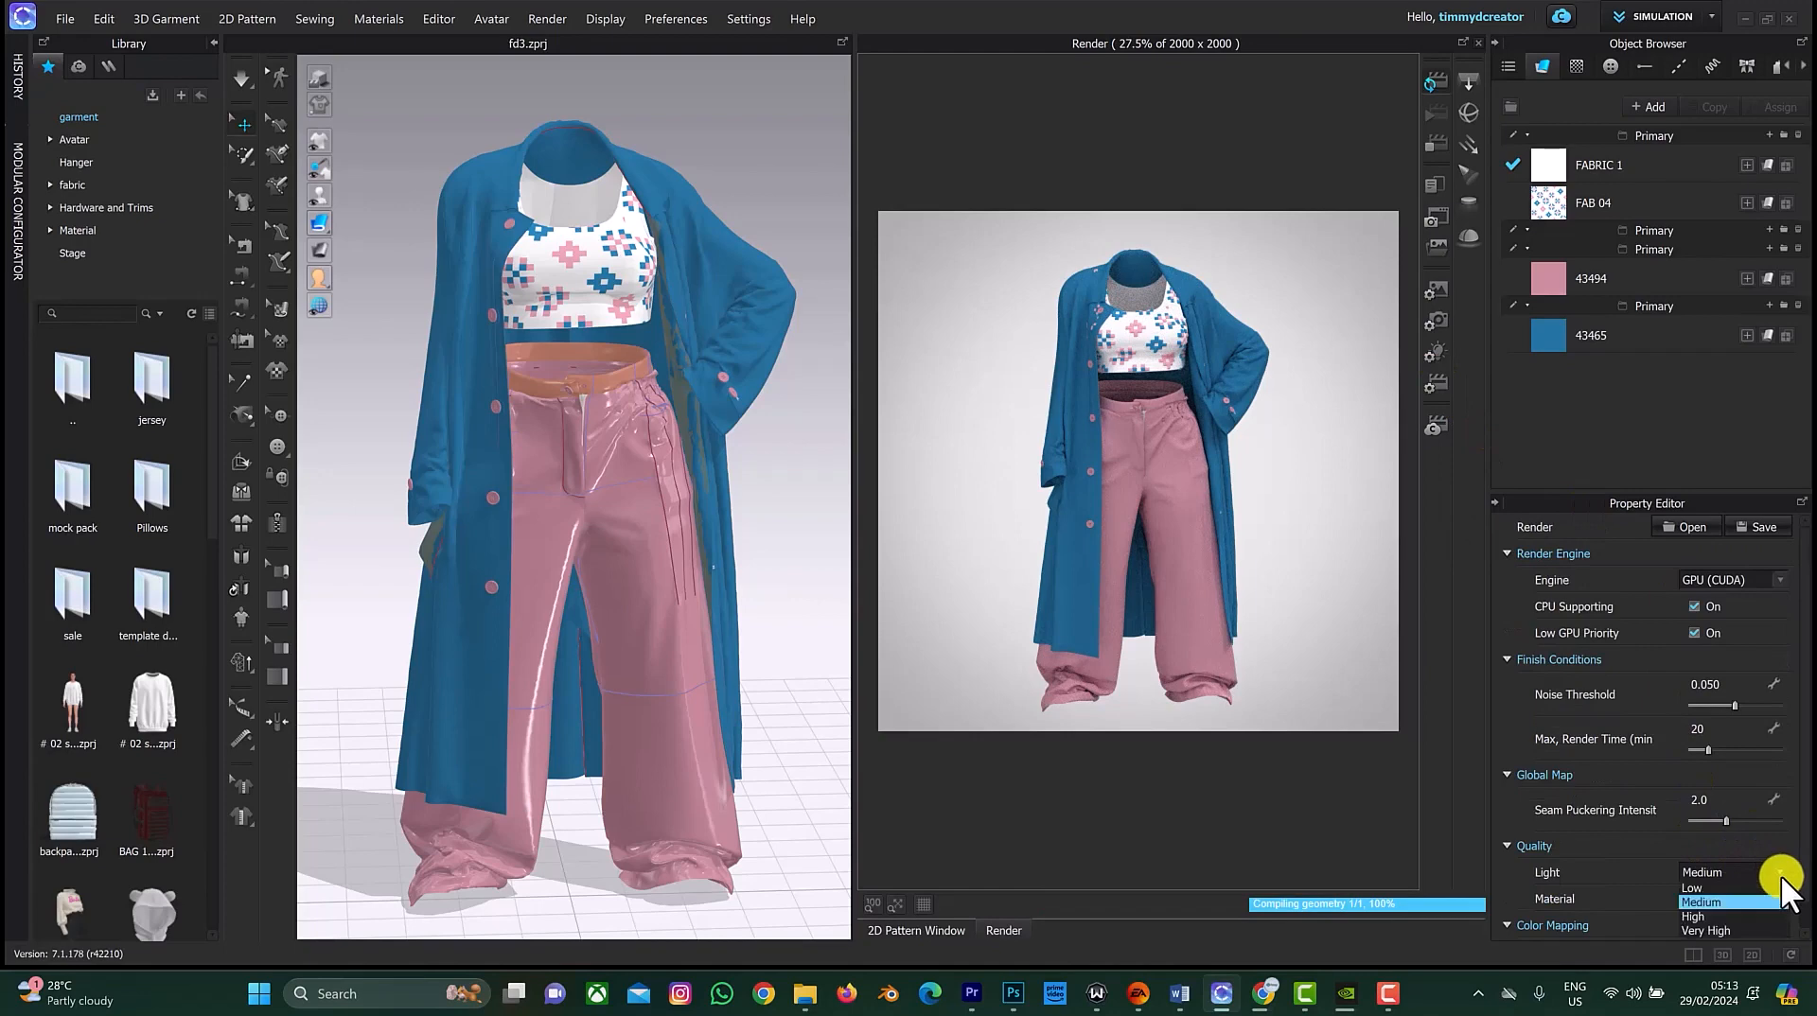
{"action": "left_click", "coordinate": [1730, 927]}
{"action": "left_click", "coordinate": [1780, 901]}
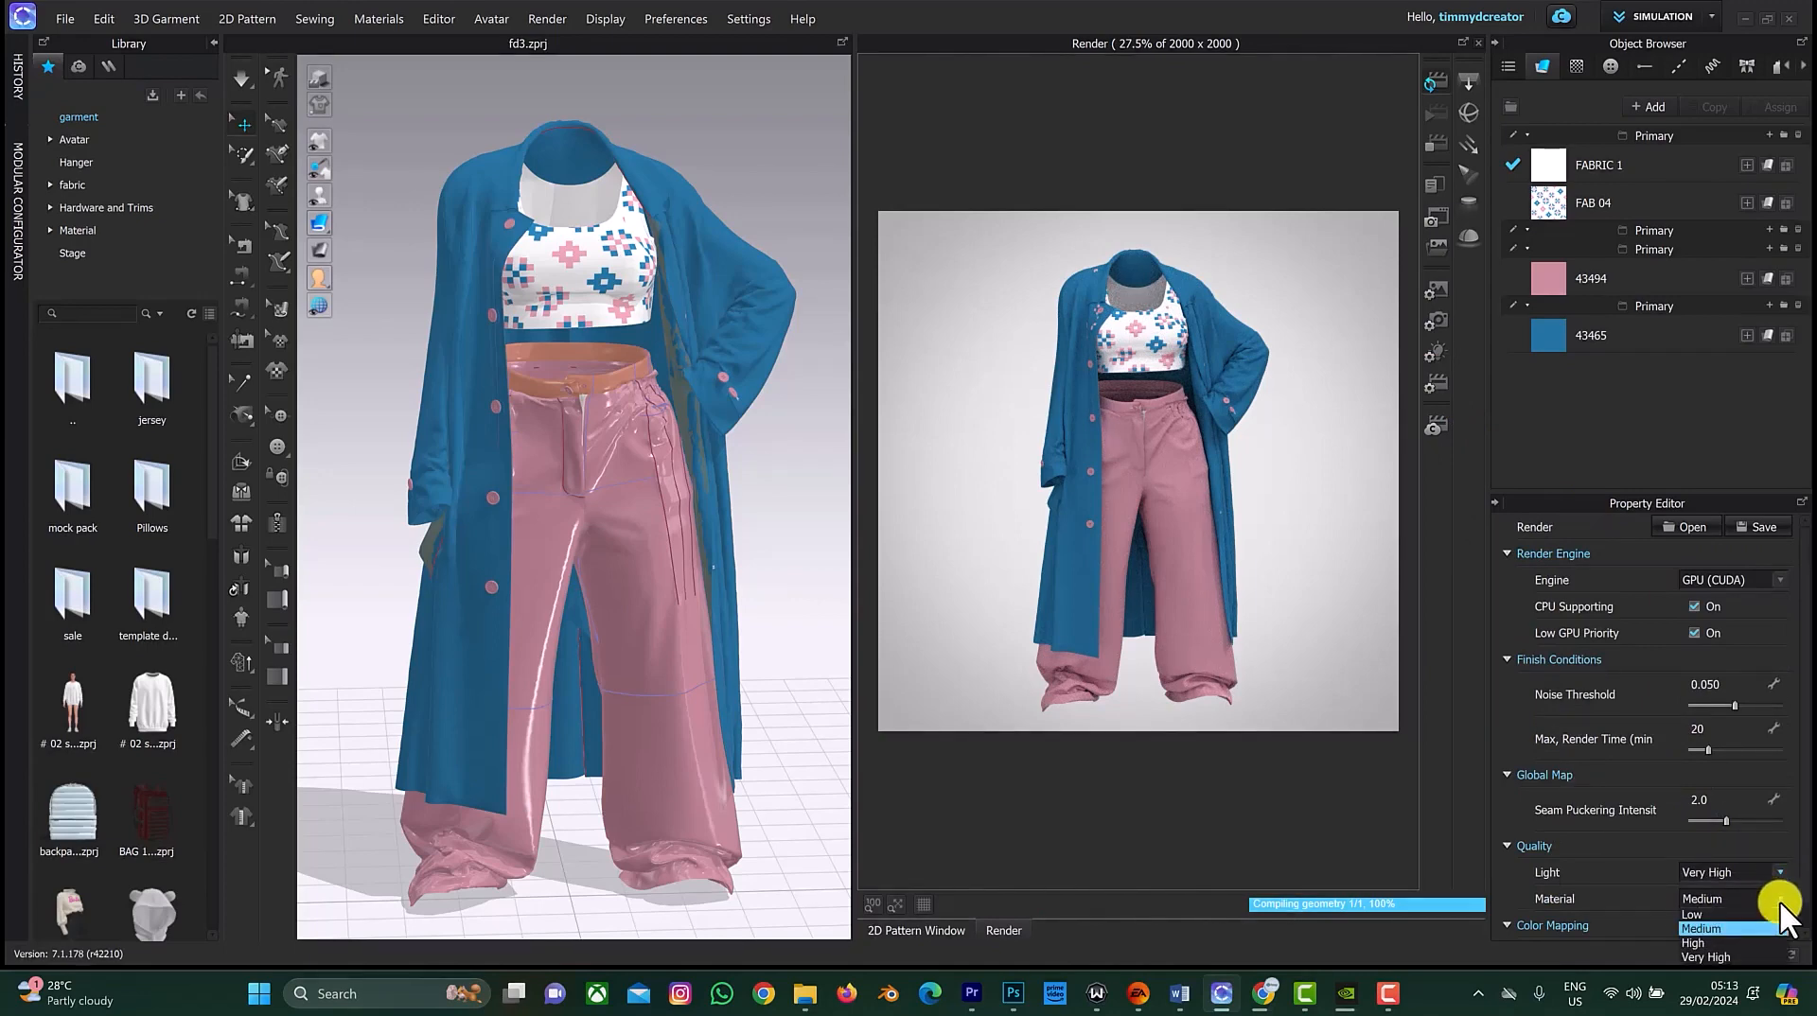
{"action": "left_click", "coordinate": [1751, 954]}
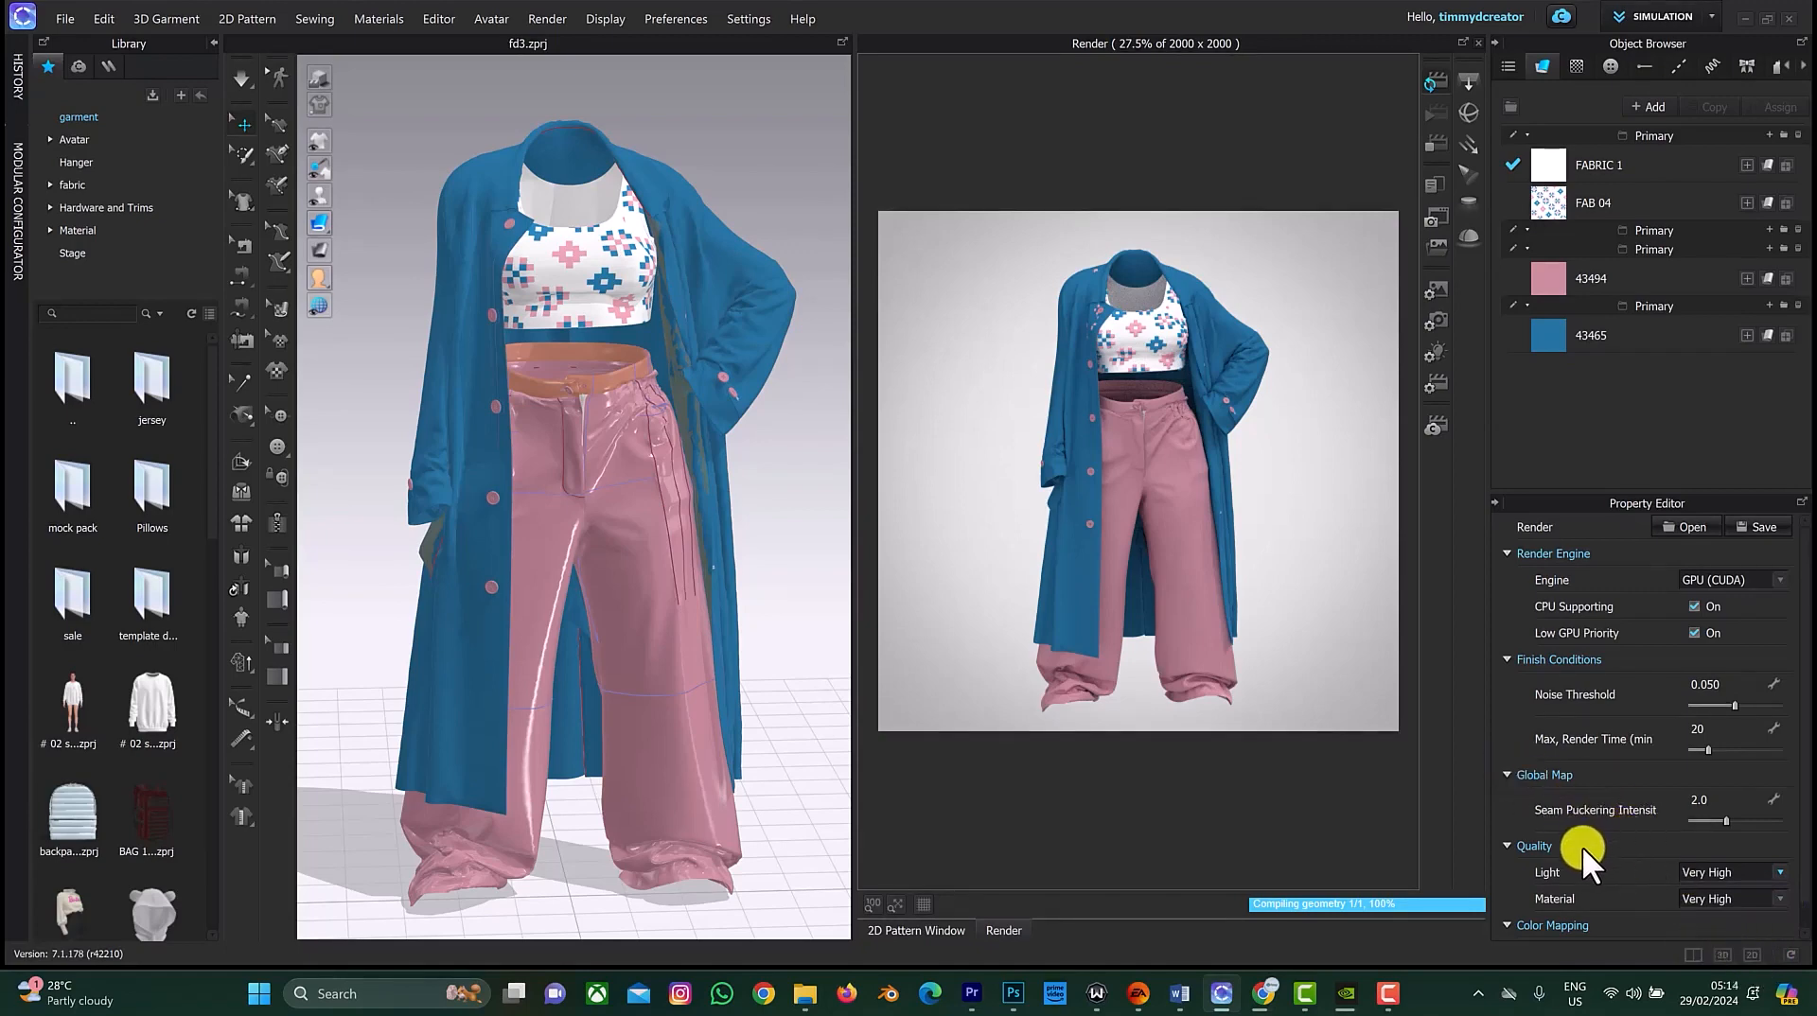
Step: Open the lighting settings and change the dome light preset, ending on Light_7
{"action": "left_click", "coordinate": [1433, 353]}
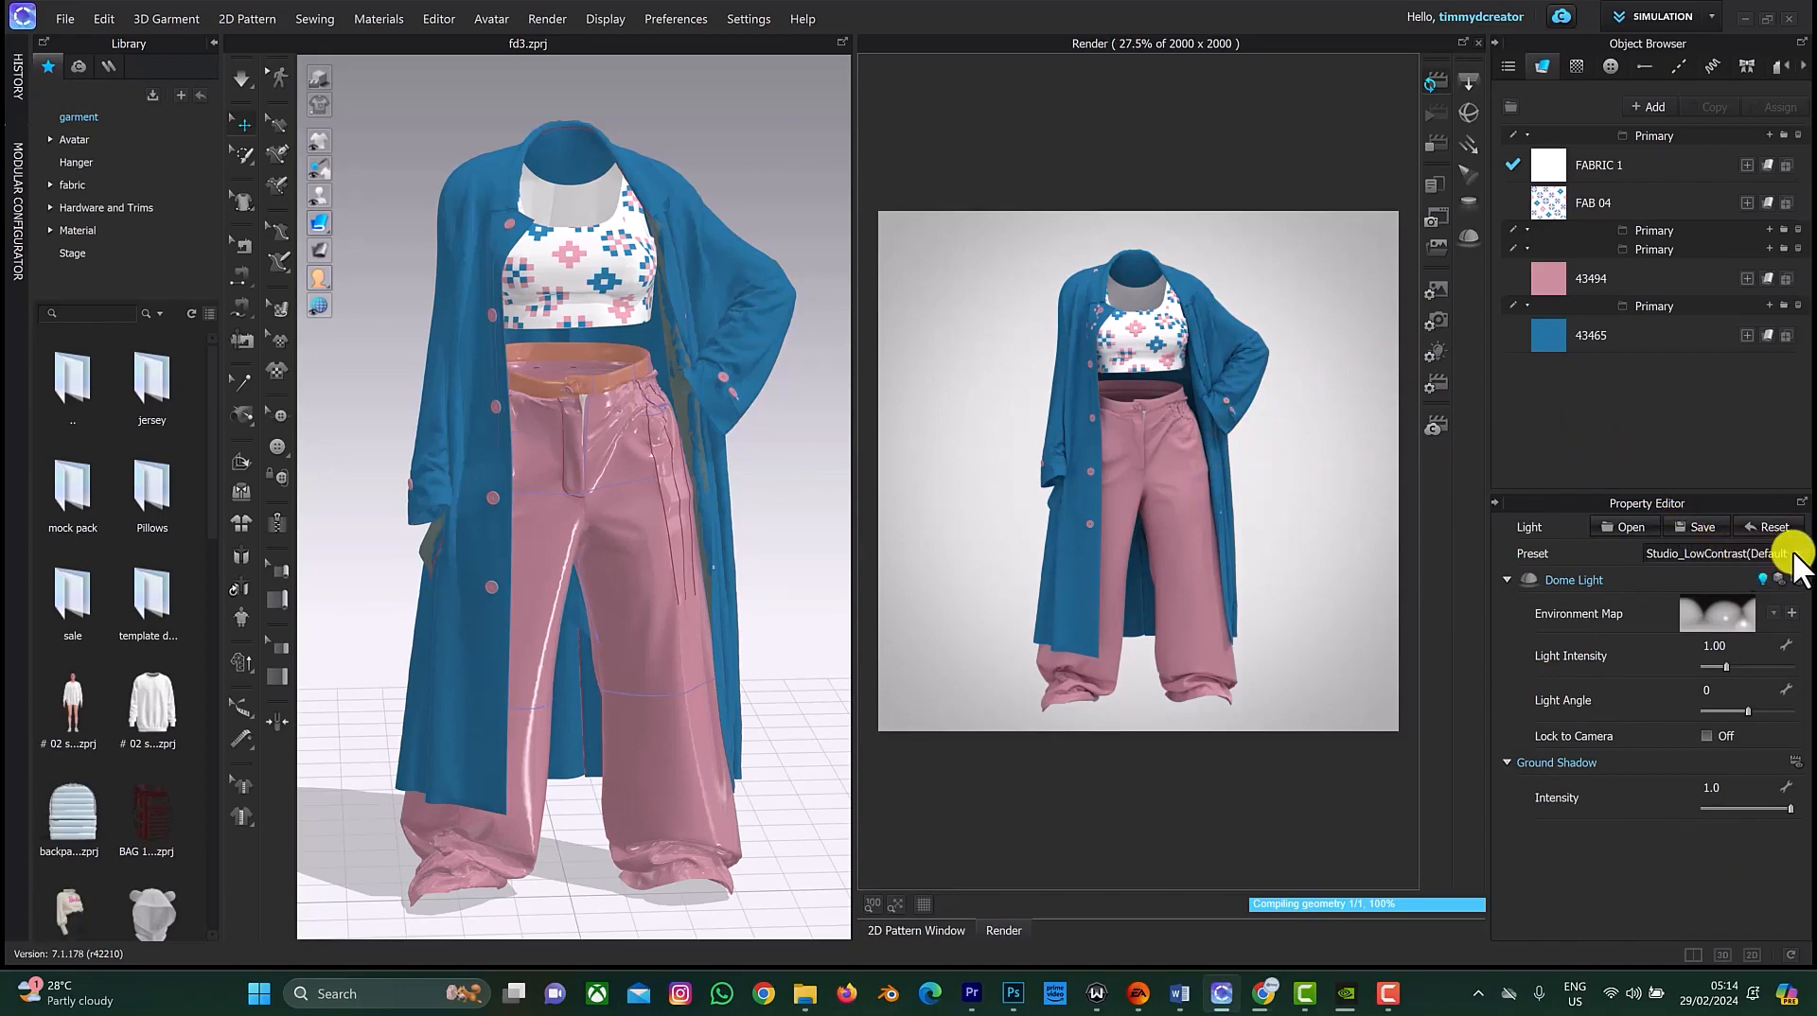
{"action": "mouse_move", "coordinate": [1792, 556]}
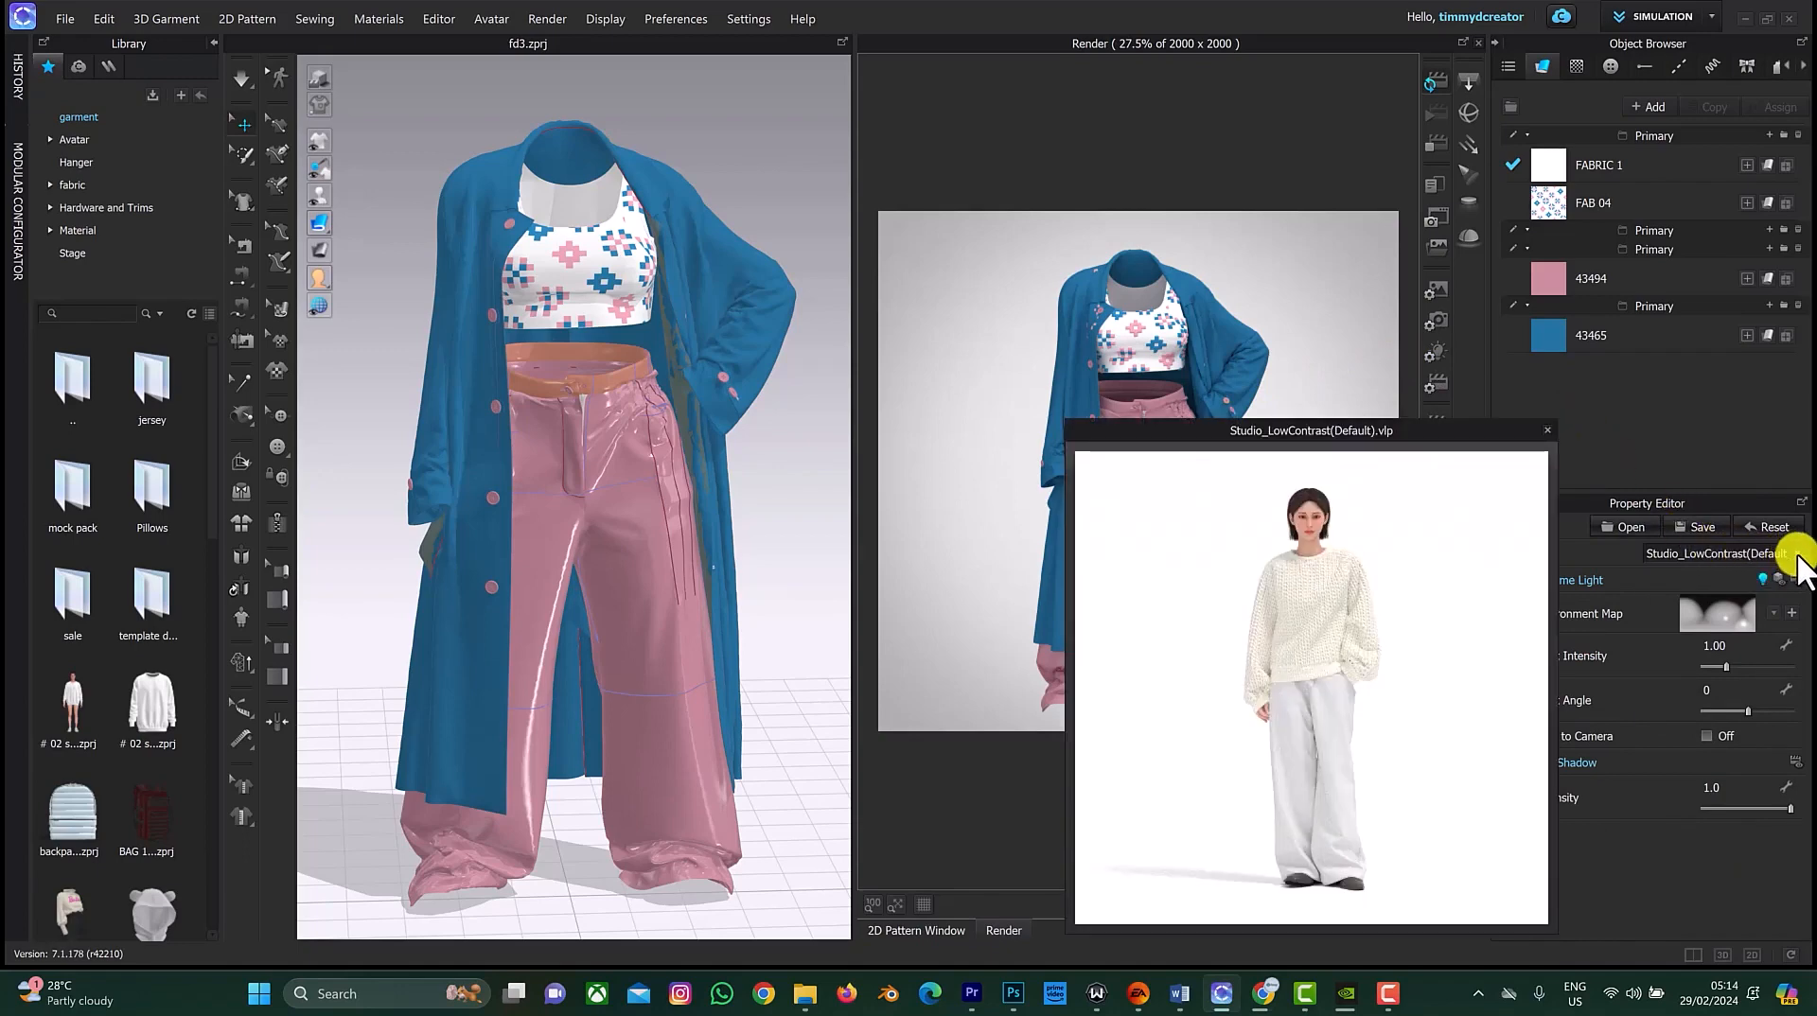
{"action": "left_click", "coordinate": [1796, 555]}
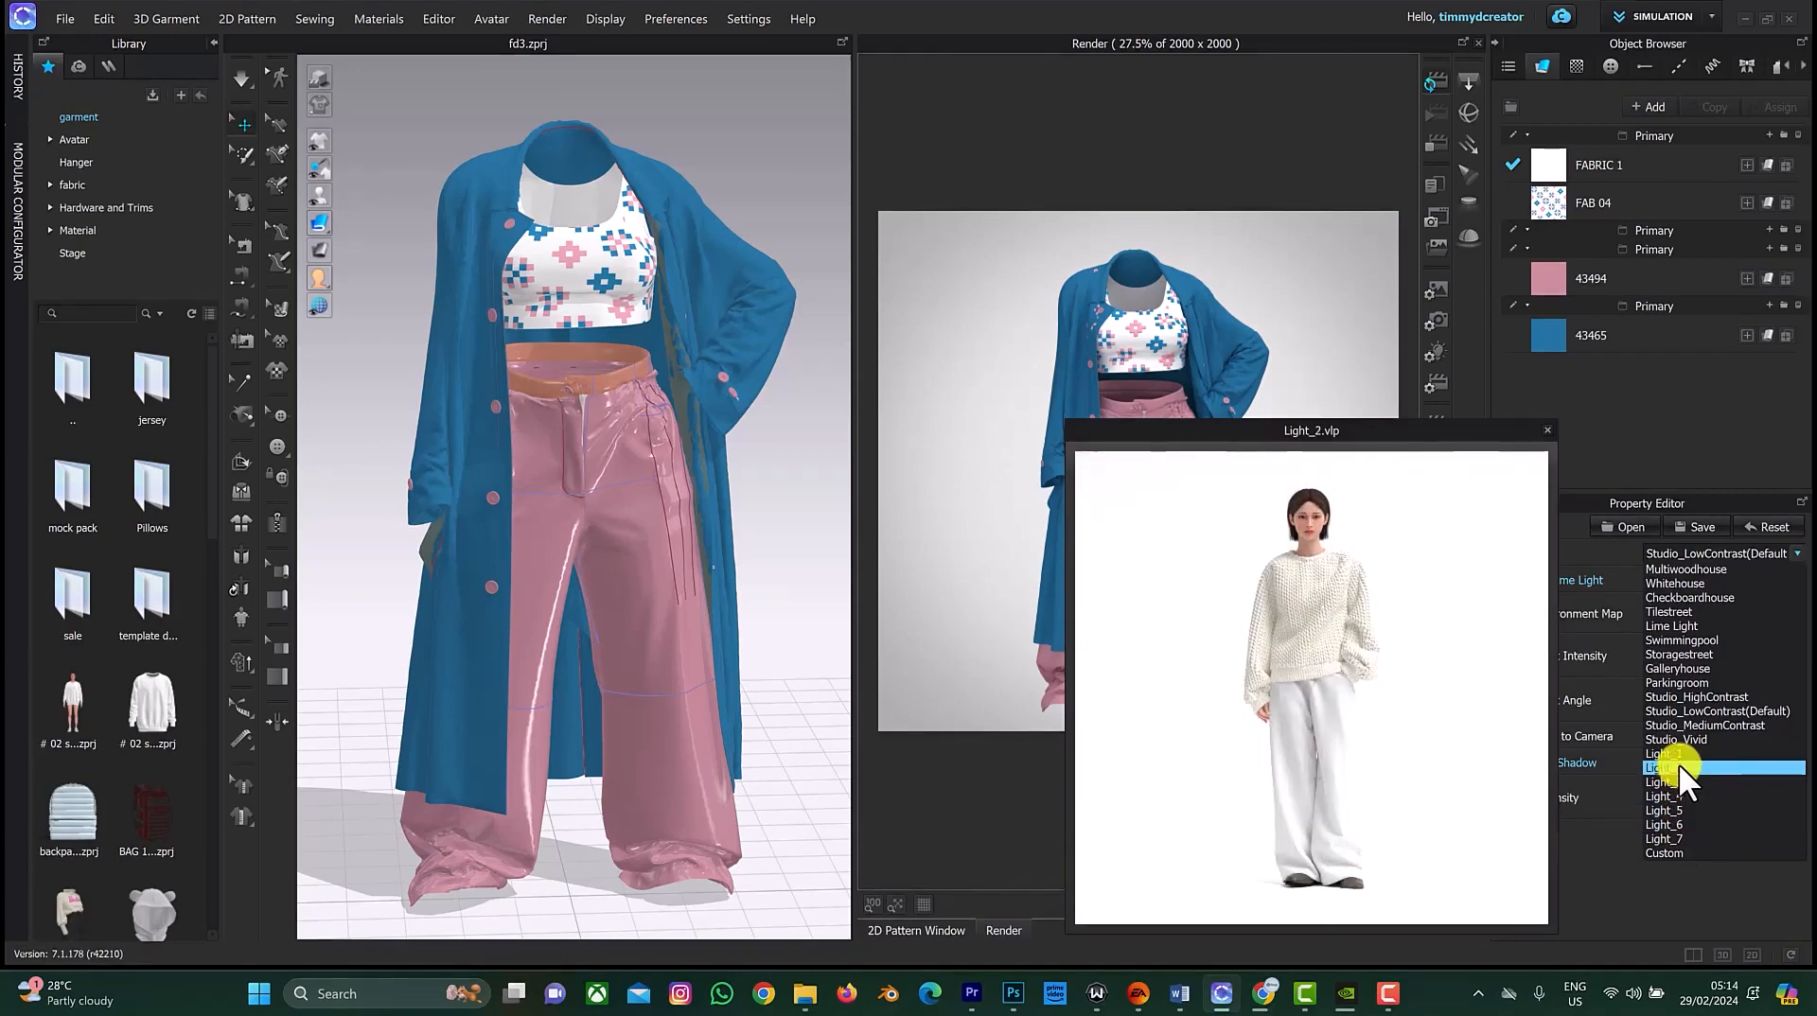
{"action": "left_click", "coordinate": [1673, 830]}
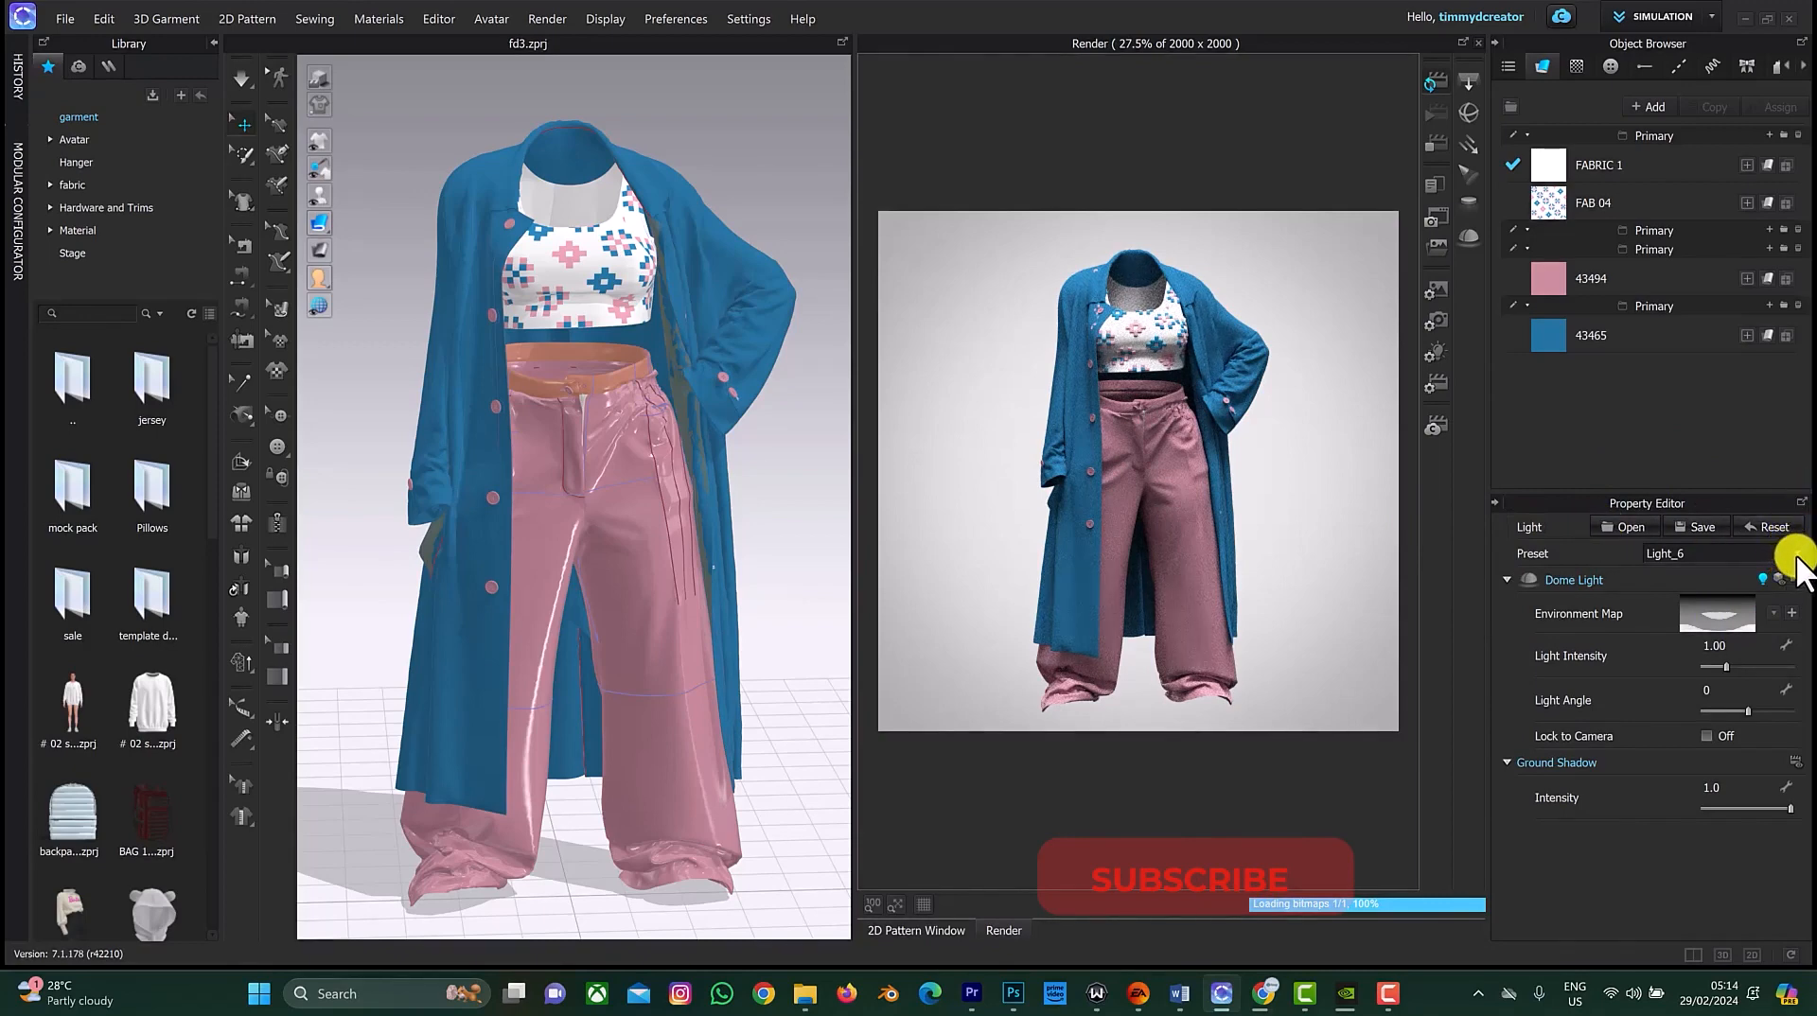
{"action": "mouse_move", "coordinate": [1796, 561]}
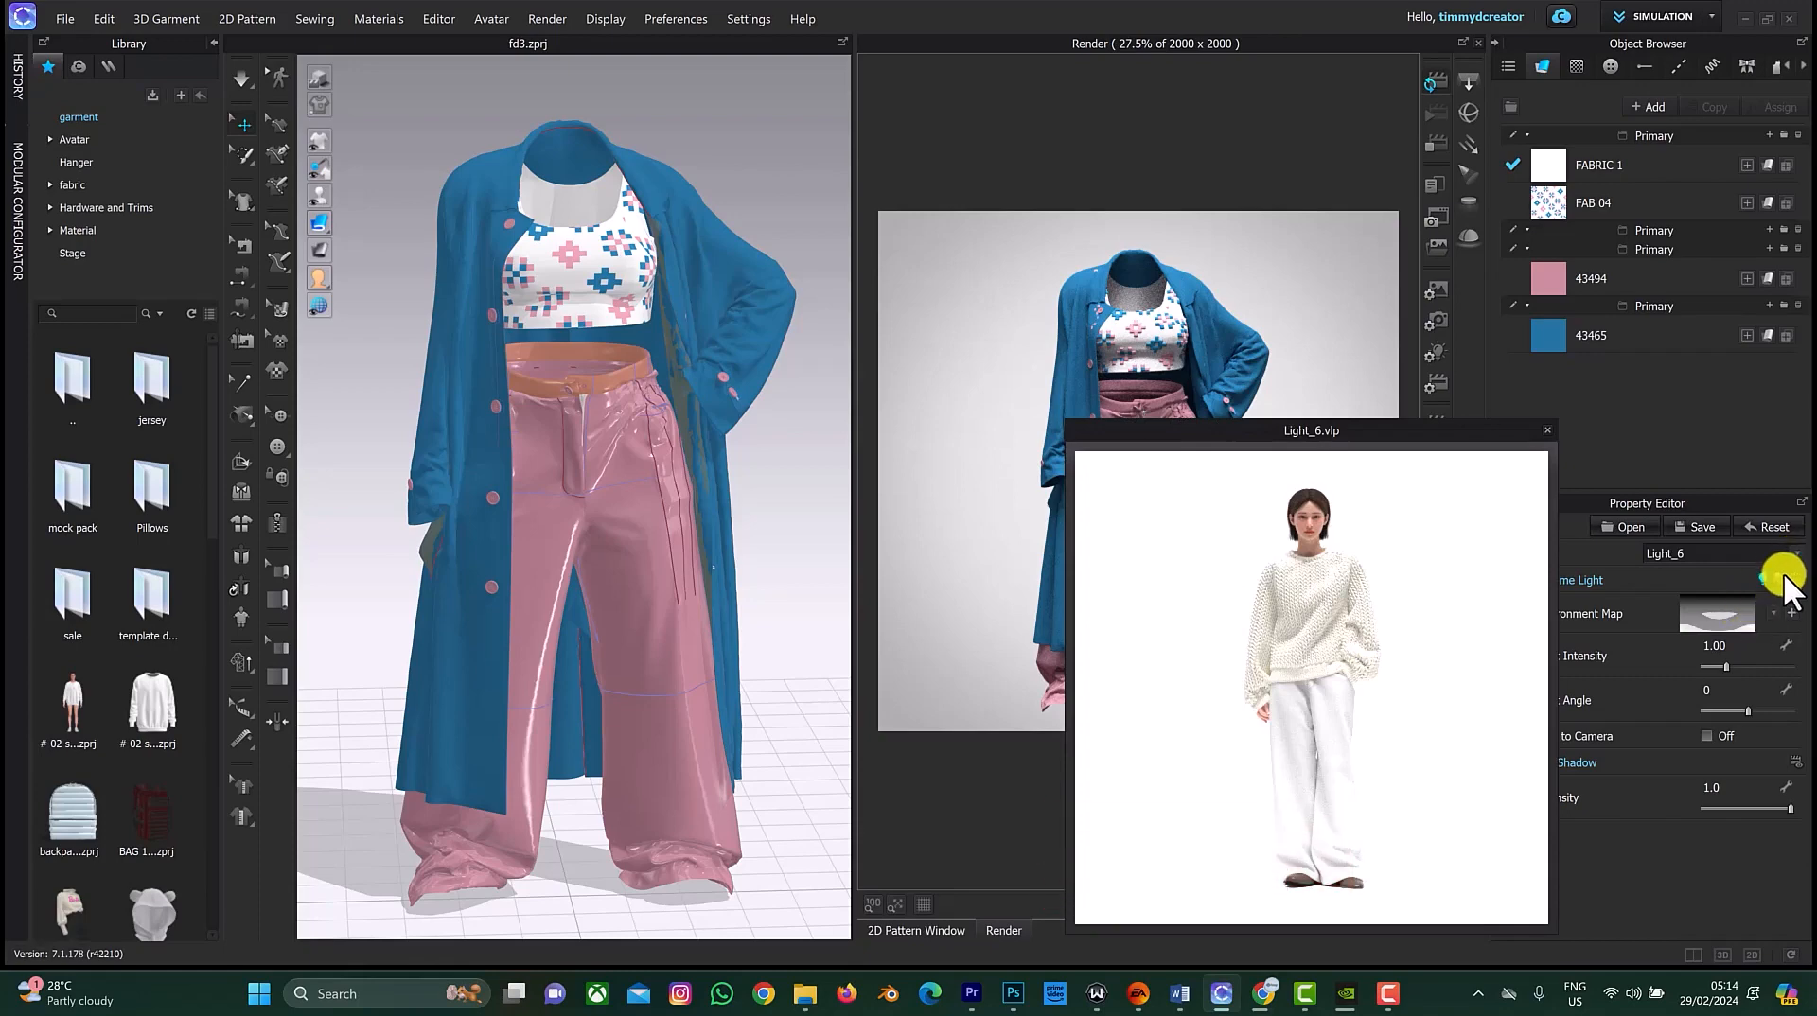
{"action": "left_click", "coordinate": [1796, 565]}
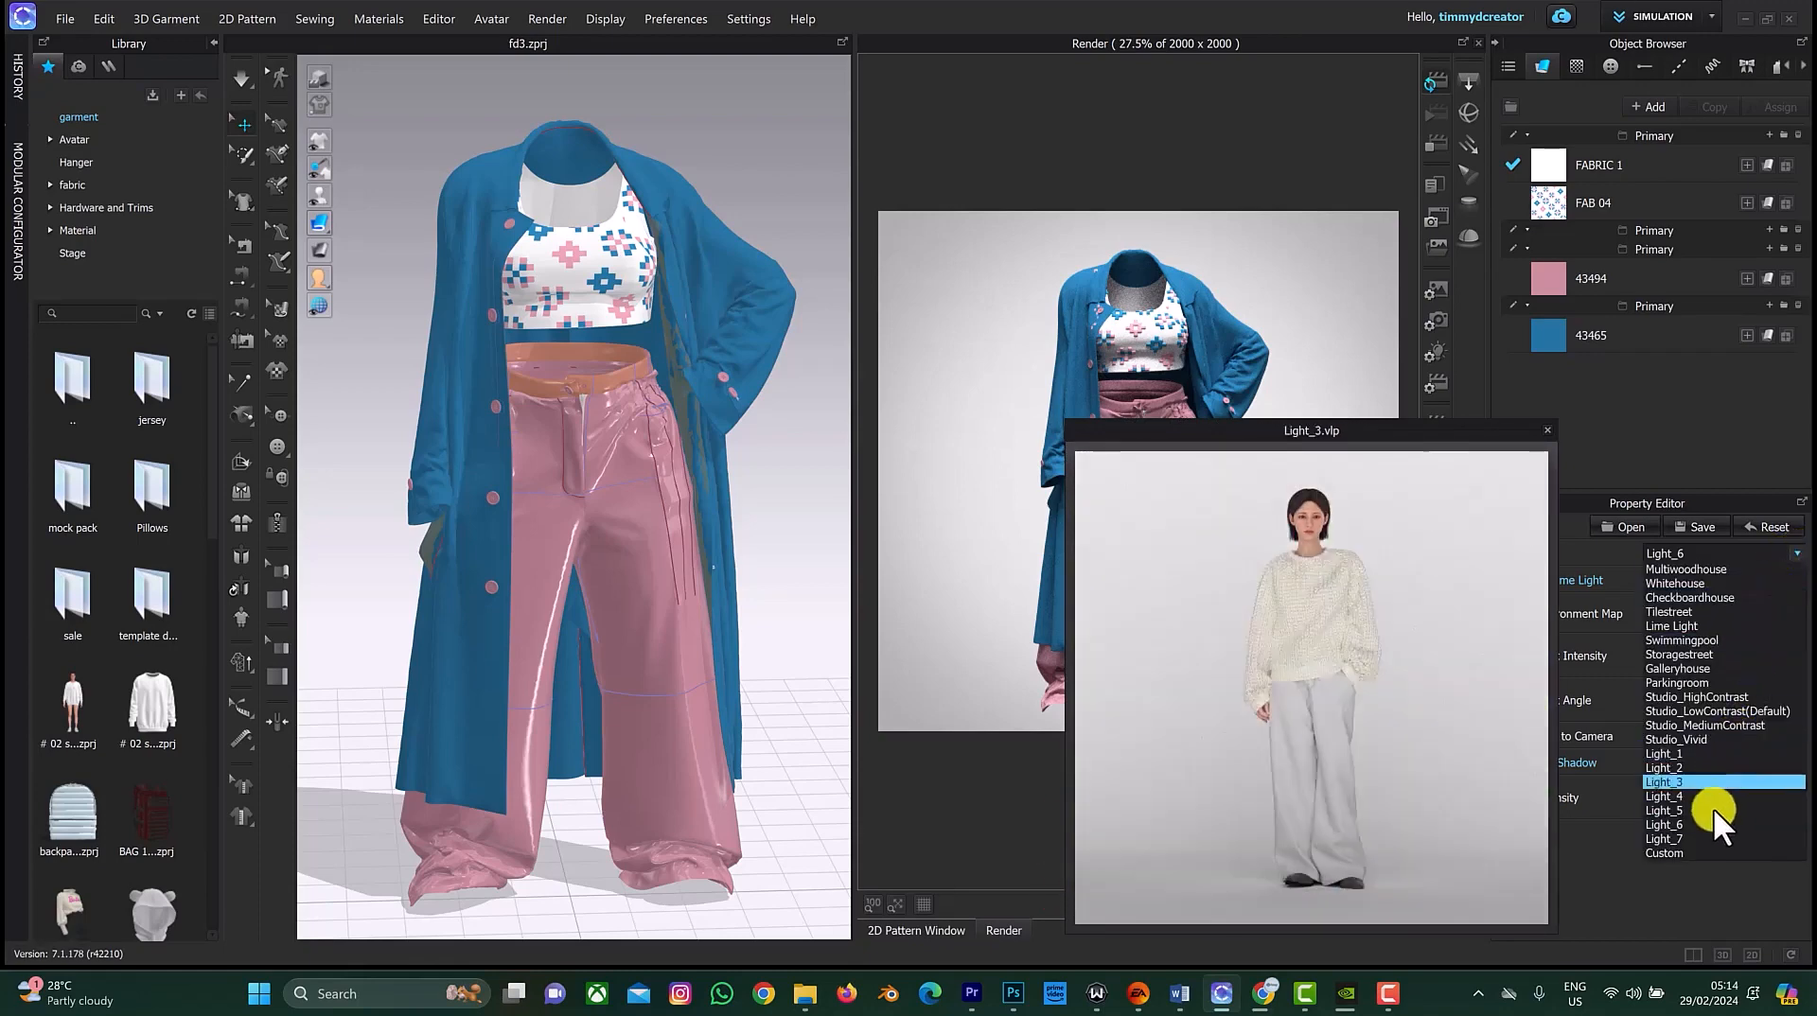
{"action": "left_click", "coordinate": [1695, 841]}
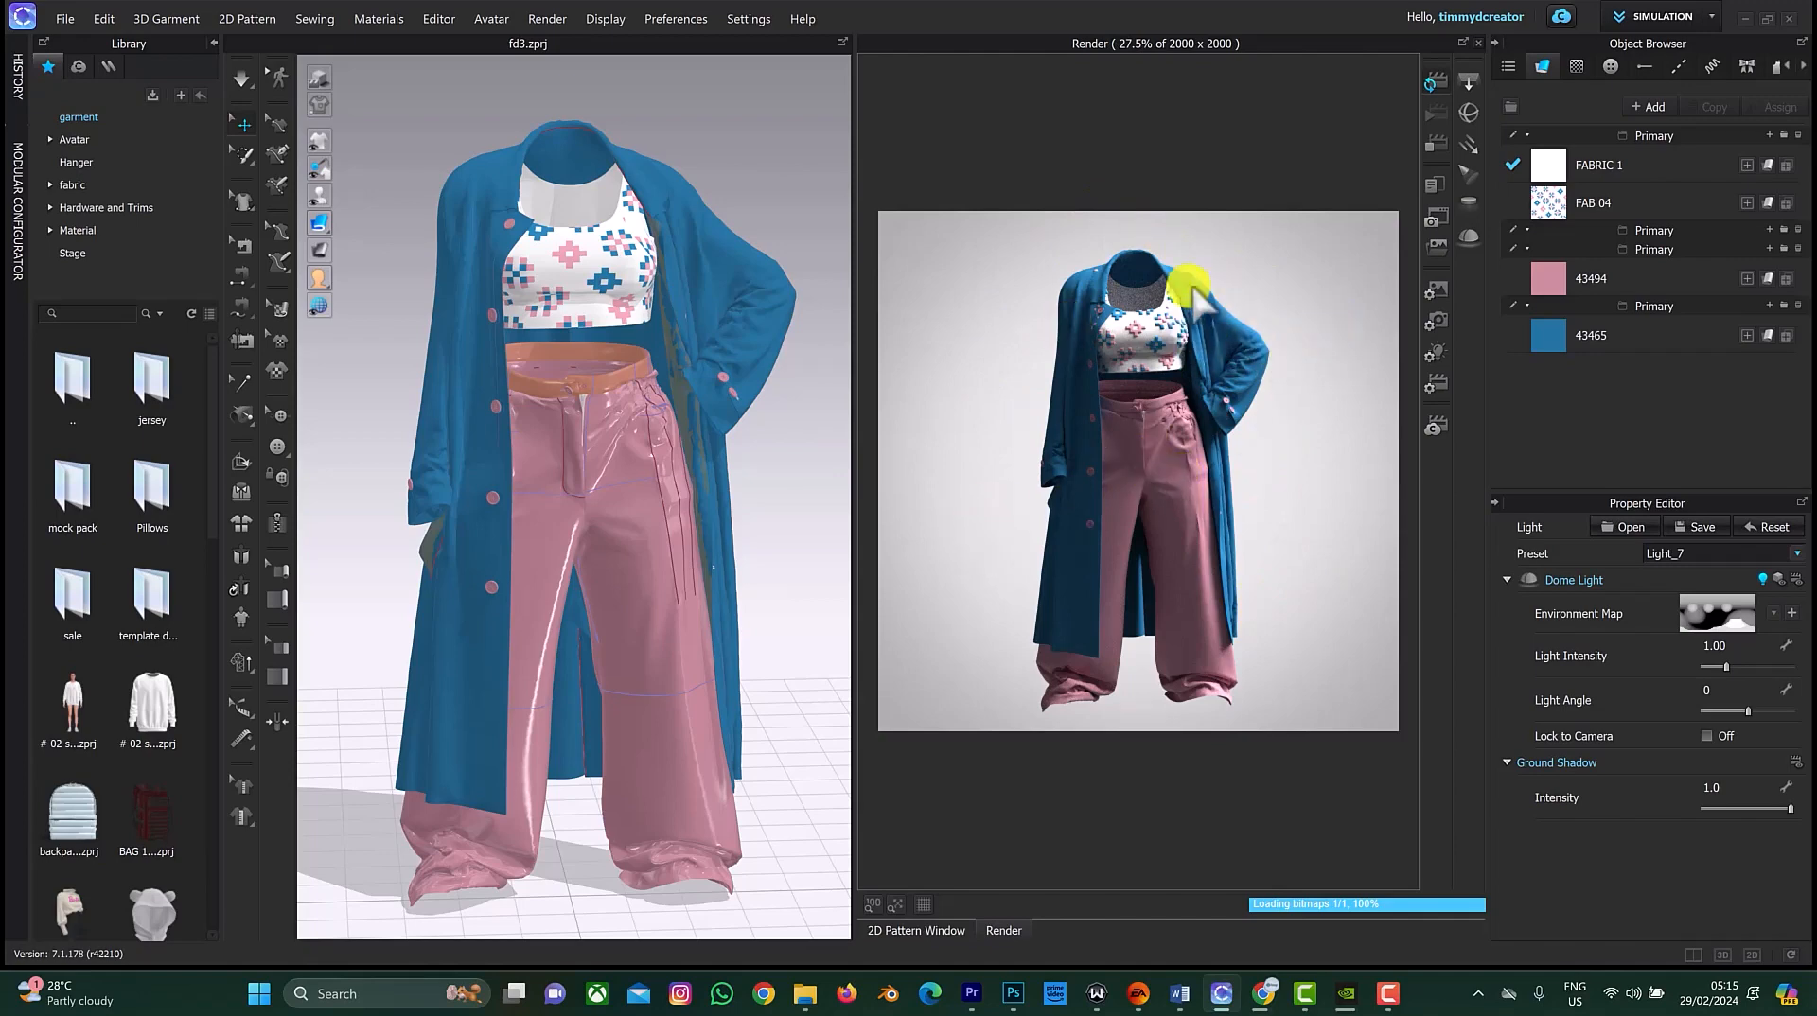
{"action": "left_click", "coordinate": [1797, 554]}
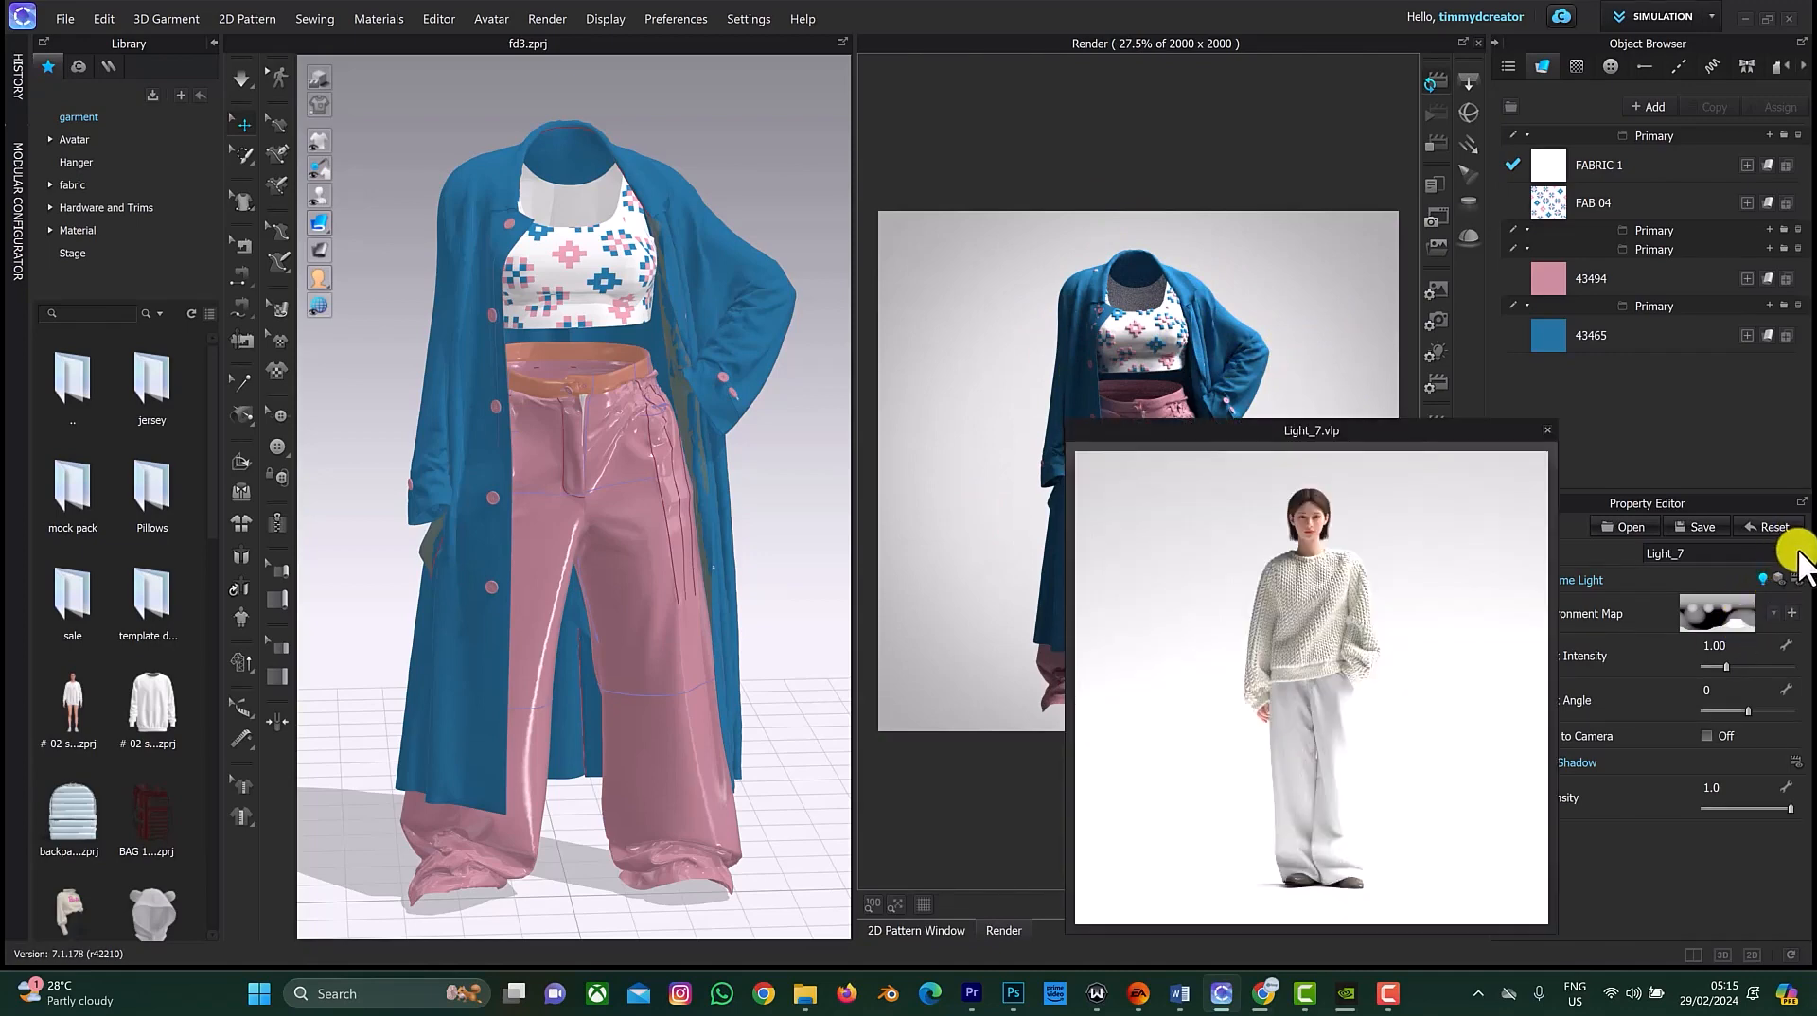
{"action": "left_click", "coordinate": [1799, 554]}
{"action": "left_click", "coordinate": [1648, 808]}
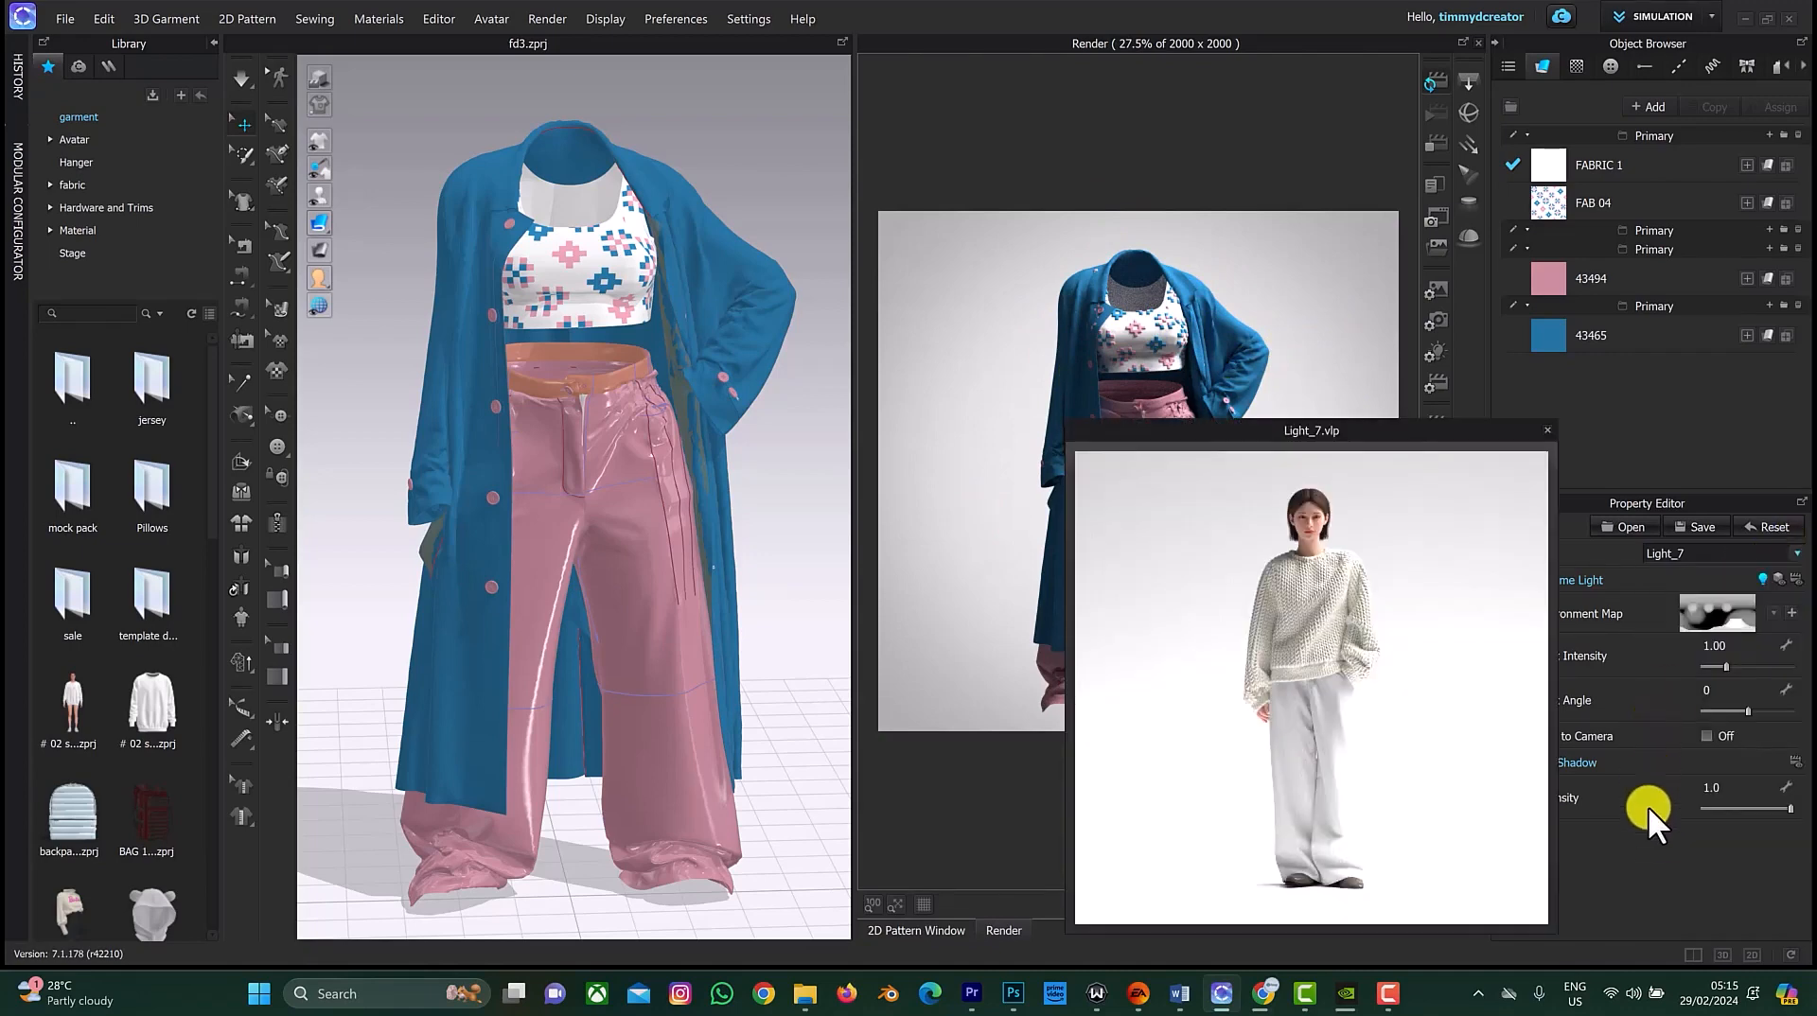
{"action": "left_click", "coordinate": [1547, 429]}
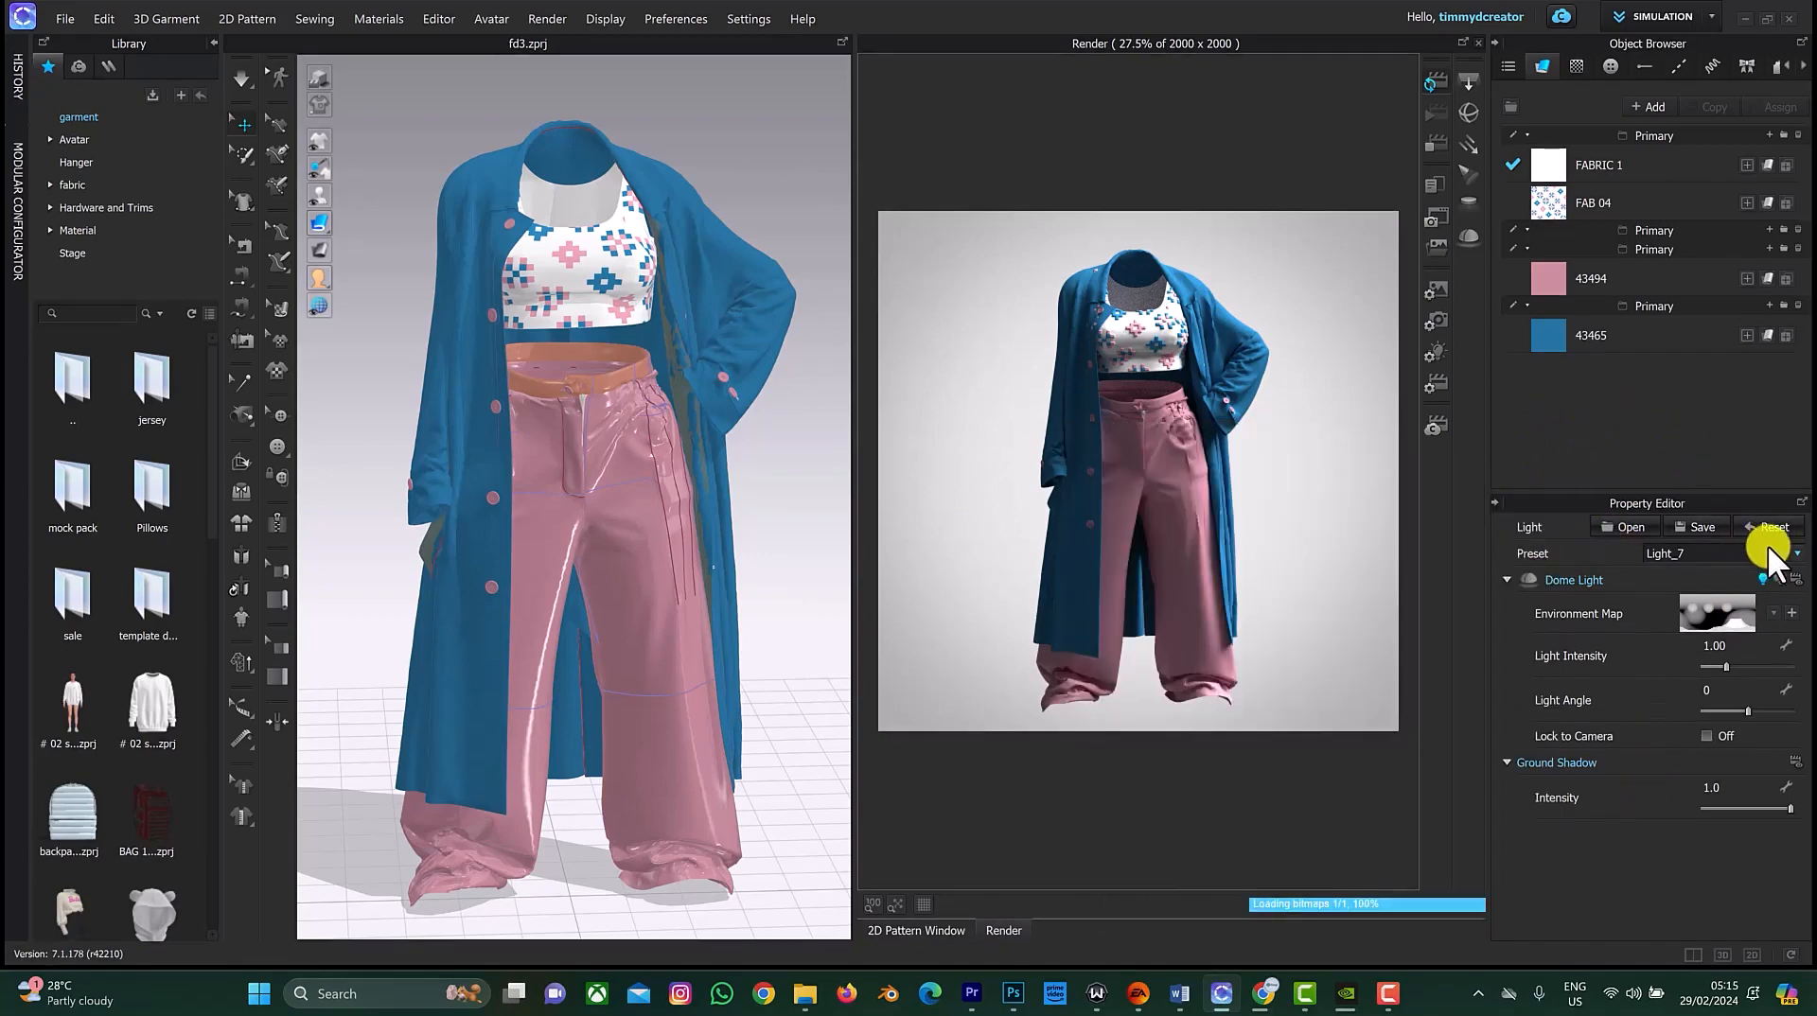
{"action": "left_click", "coordinate": [1796, 555]}
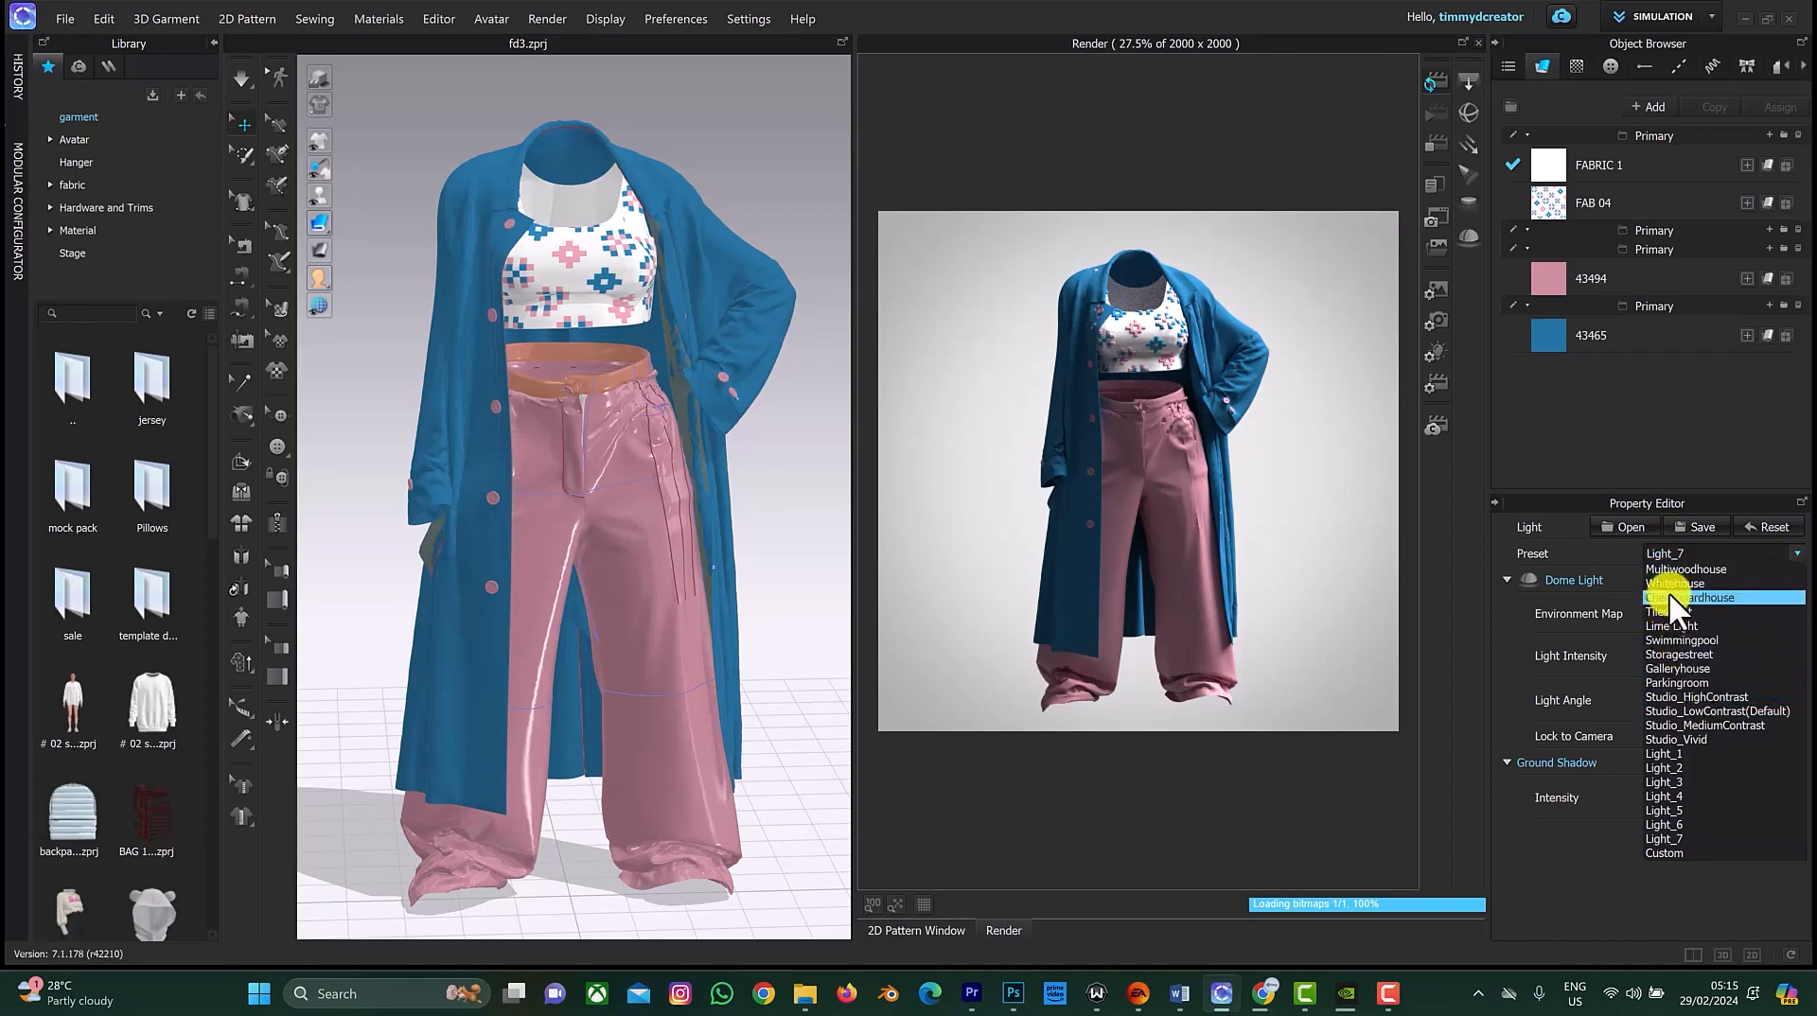
{"action": "left_click", "coordinate": [1534, 439]}
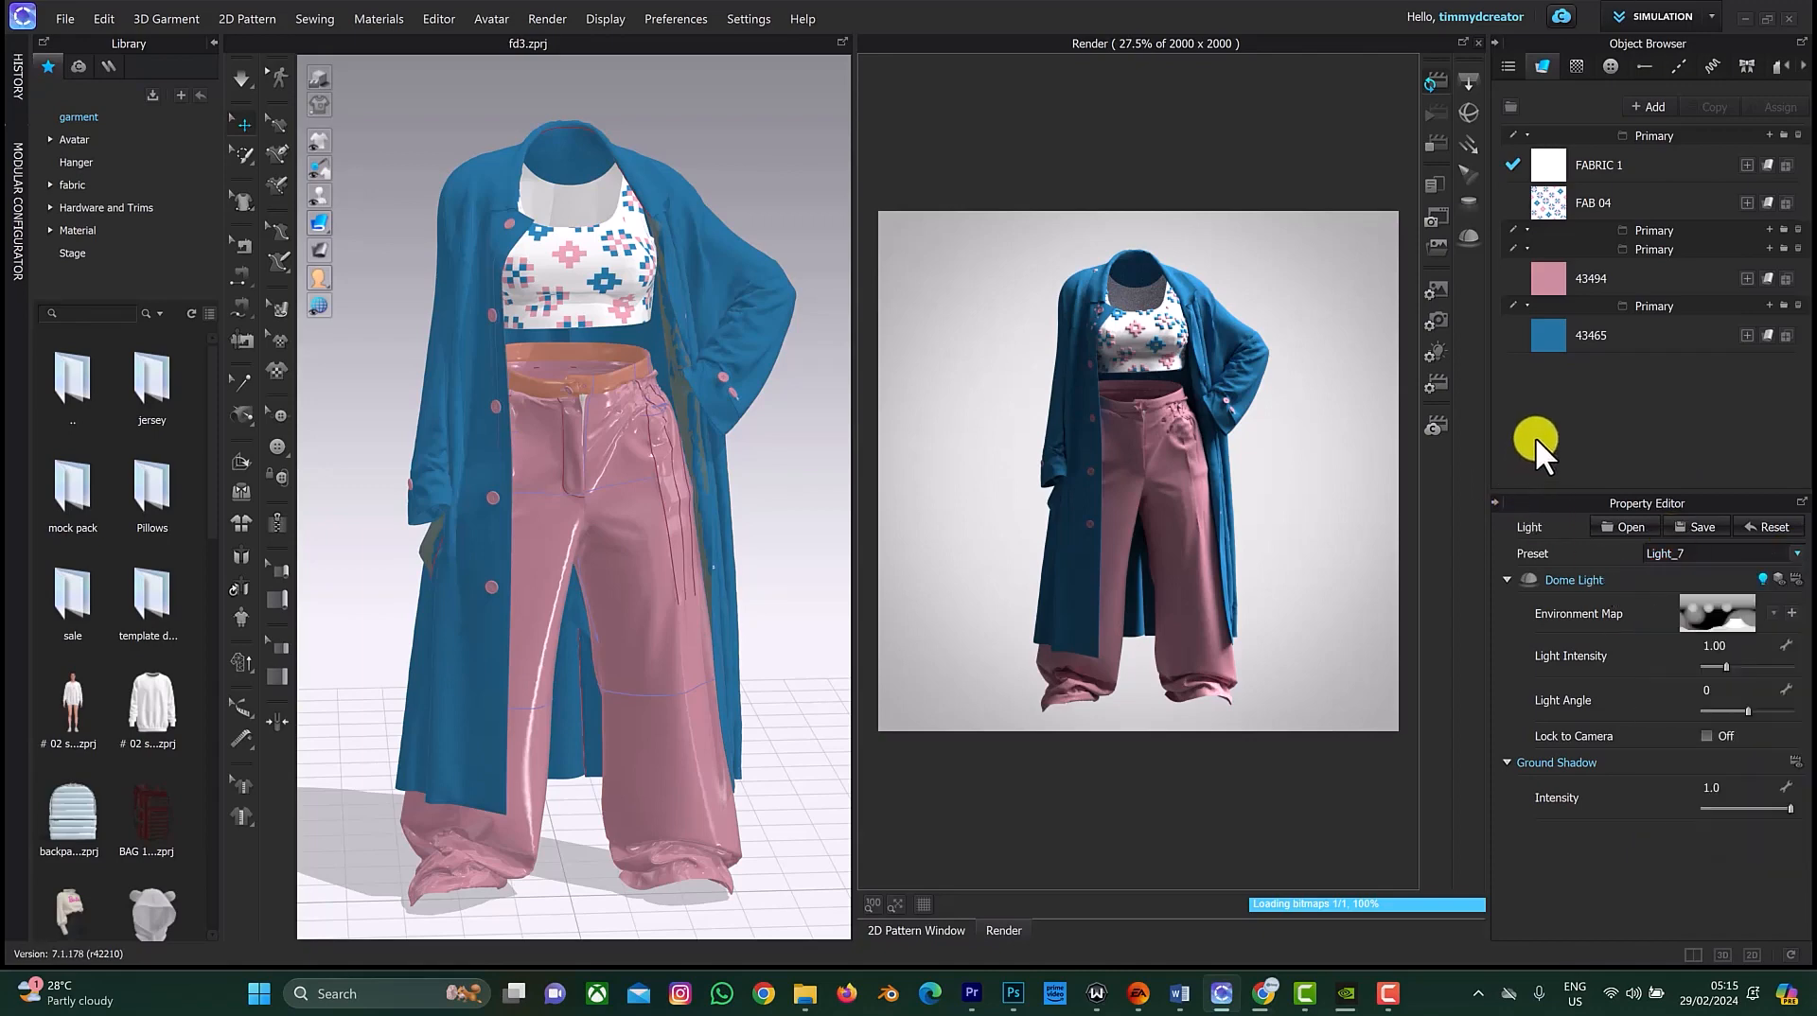
Step: Switch the image output type to Turntable Images
{"action": "left_click", "coordinate": [1441, 292]}
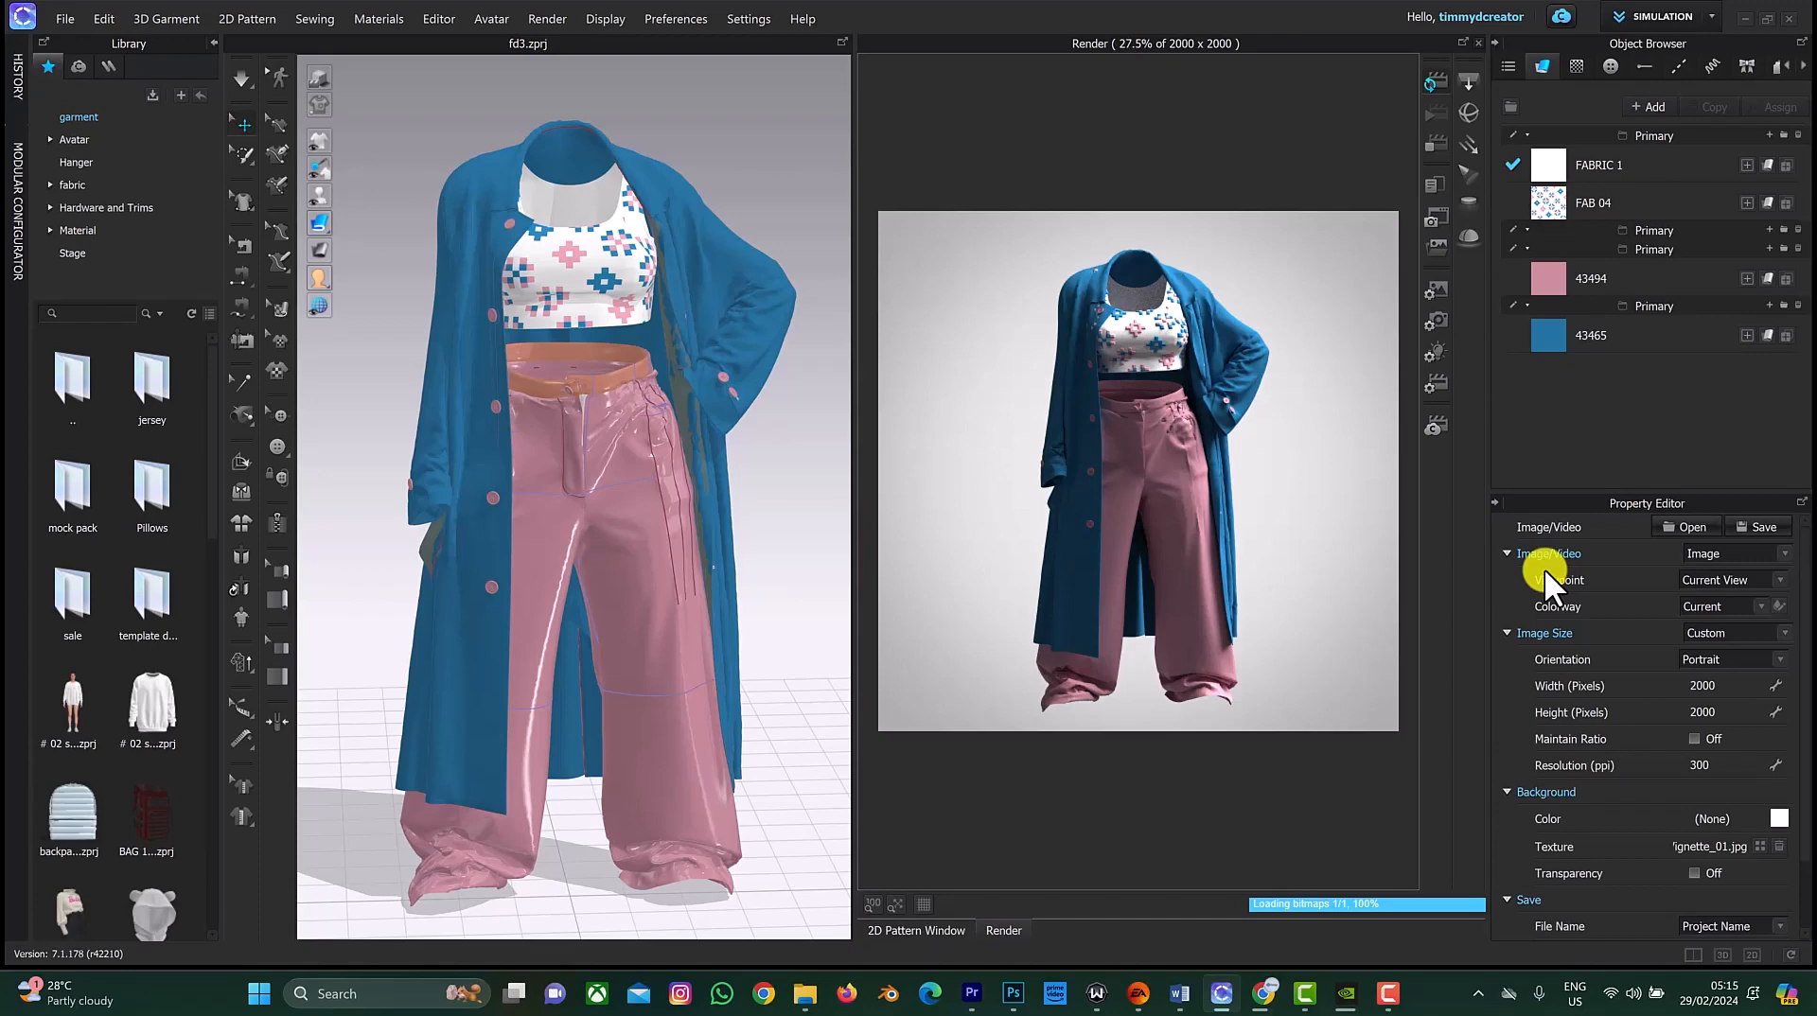
{"action": "left_click", "coordinate": [1785, 554]}
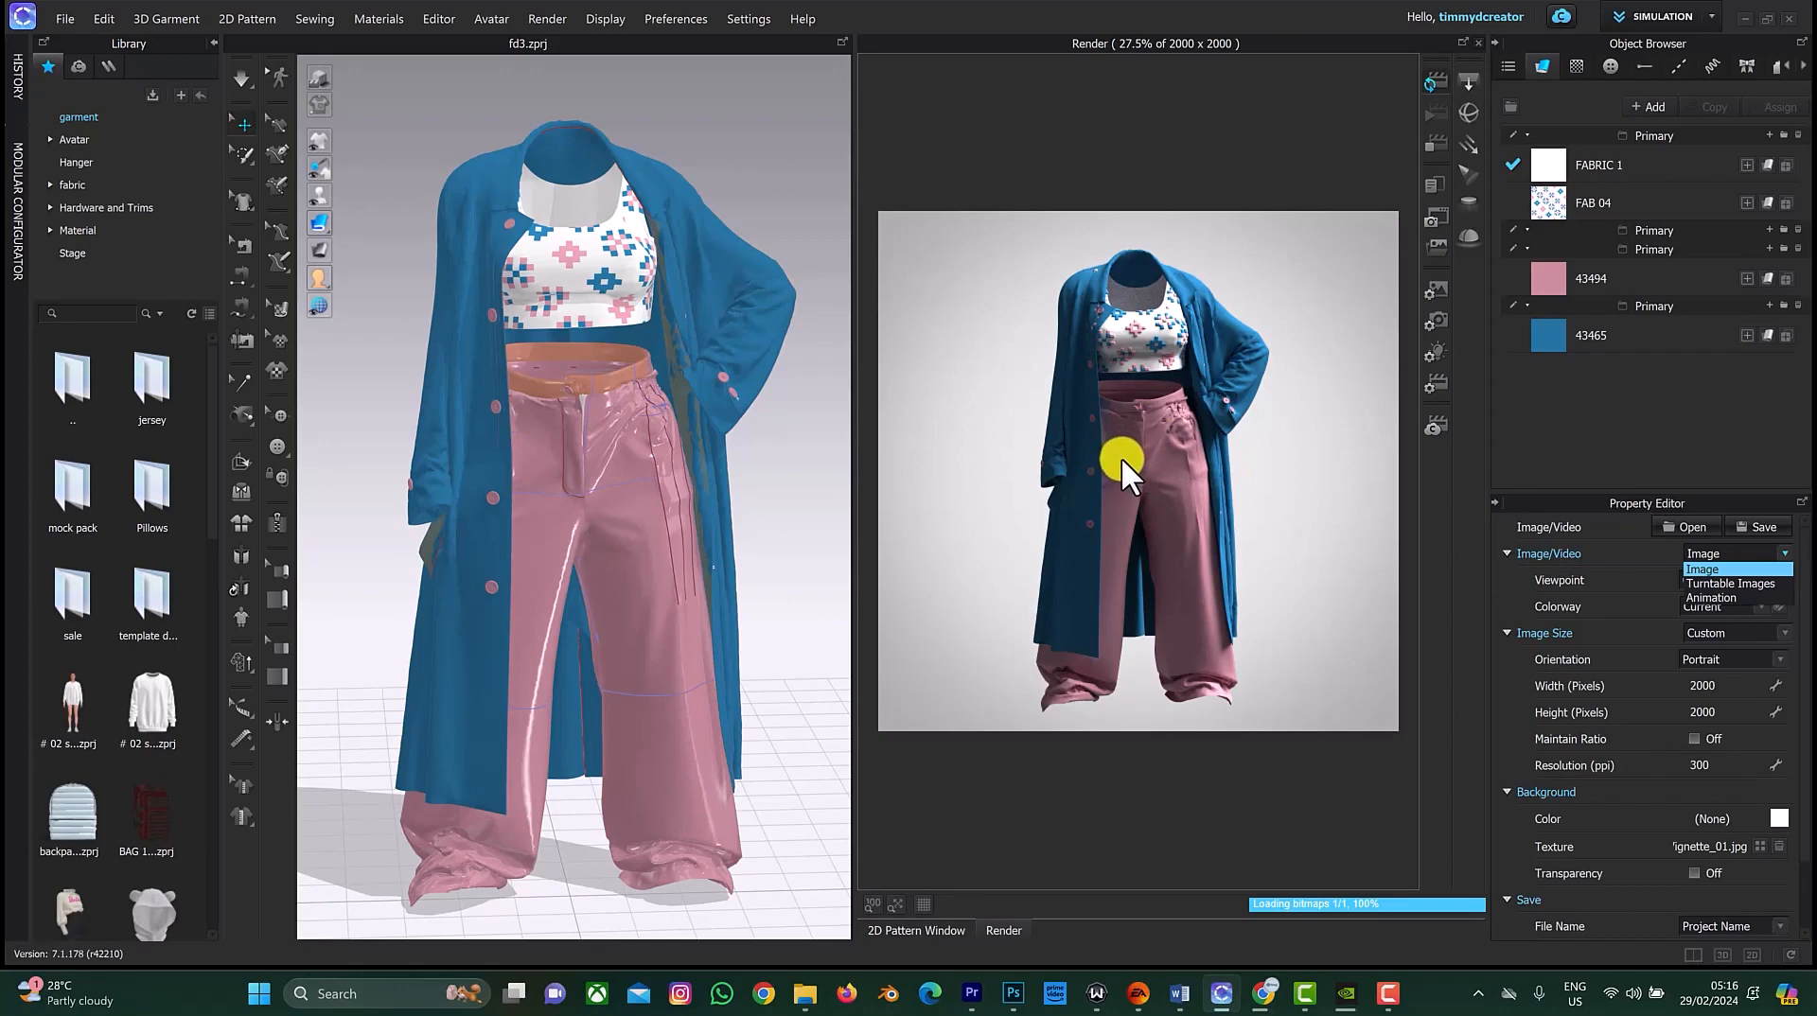
{"action": "left_click", "coordinate": [1746, 584]}
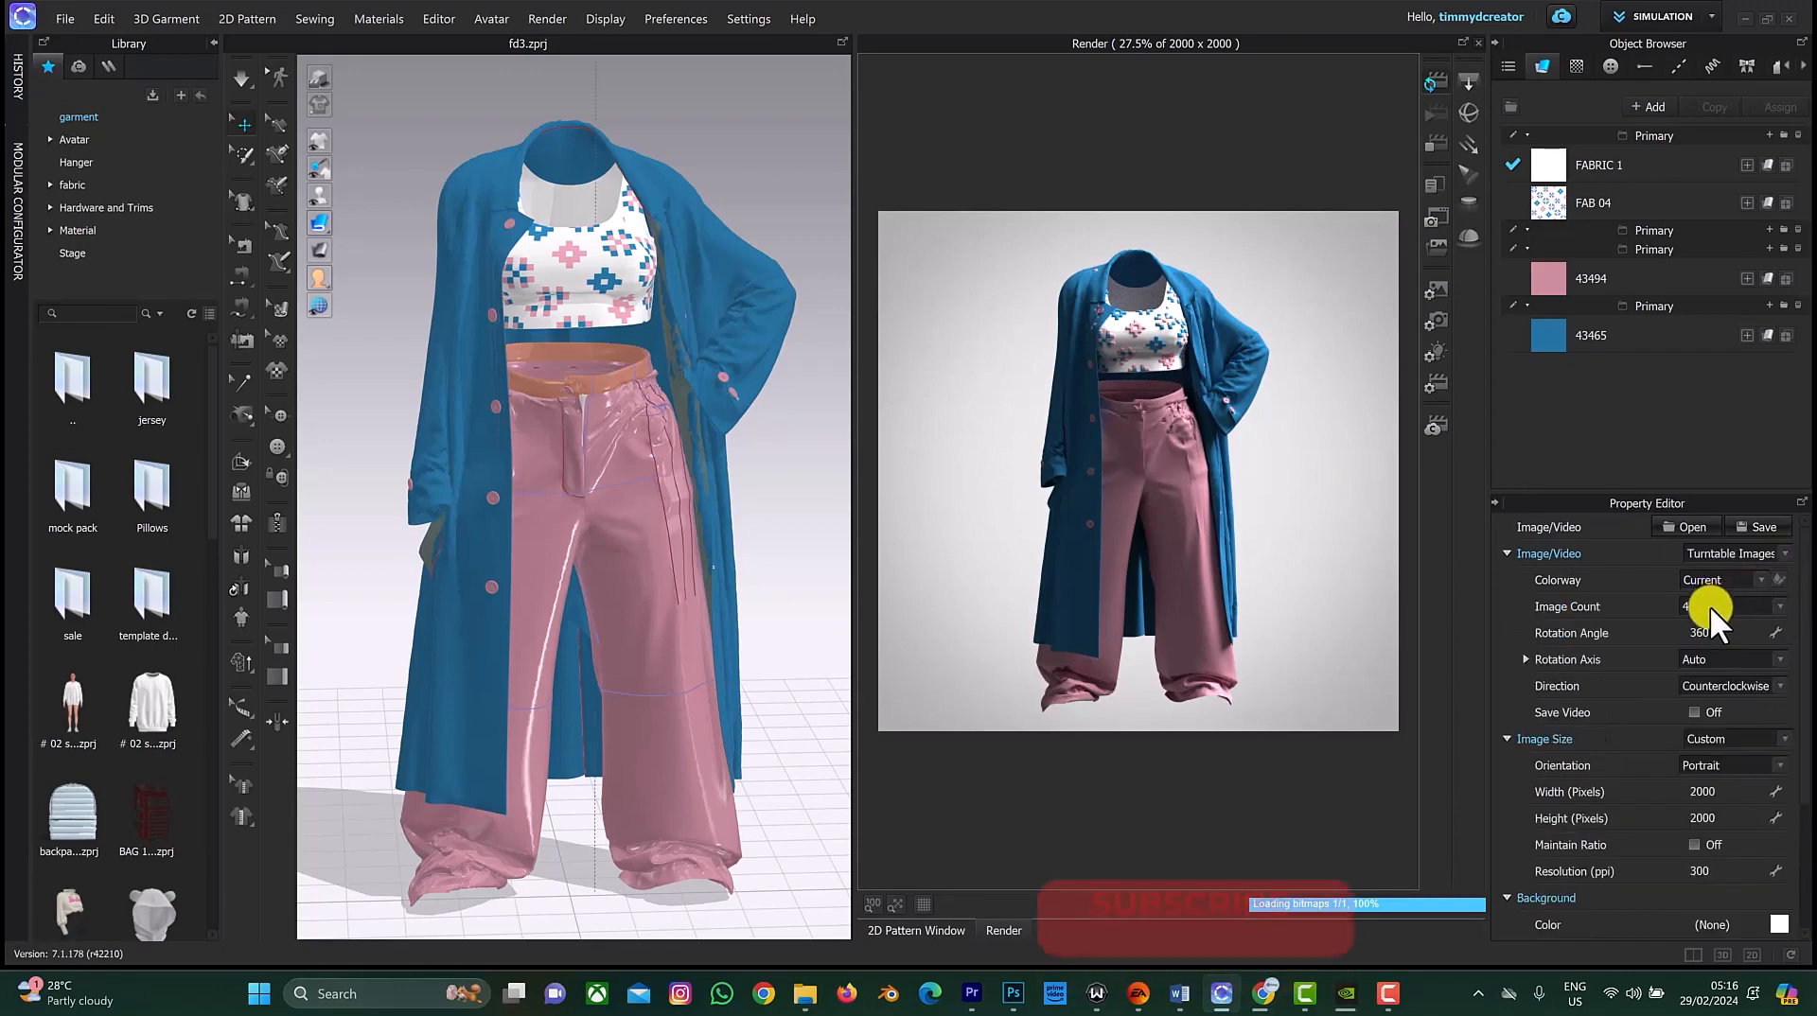
Step: Set the turntable image count to a custom value of 300
{"action": "left_click", "coordinate": [1709, 605]}
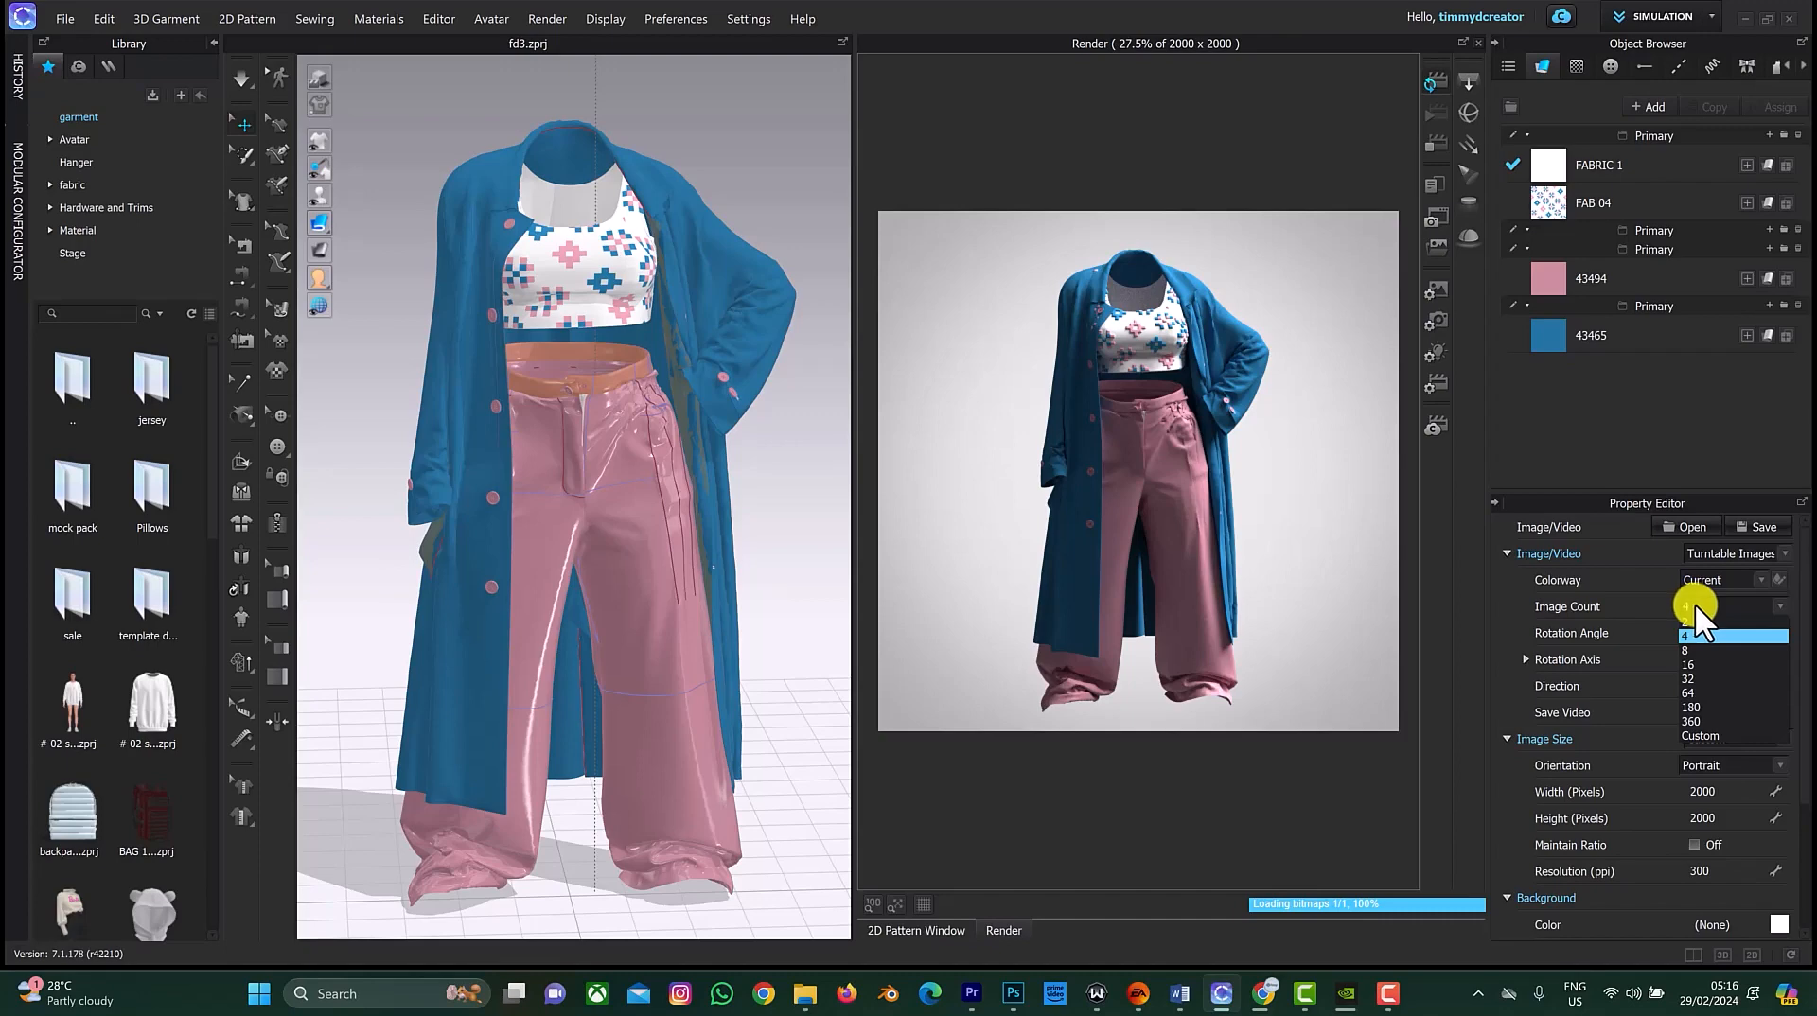
{"action": "left_click", "coordinate": [1696, 603]}
{"action": "left_click", "coordinate": [1773, 606]}
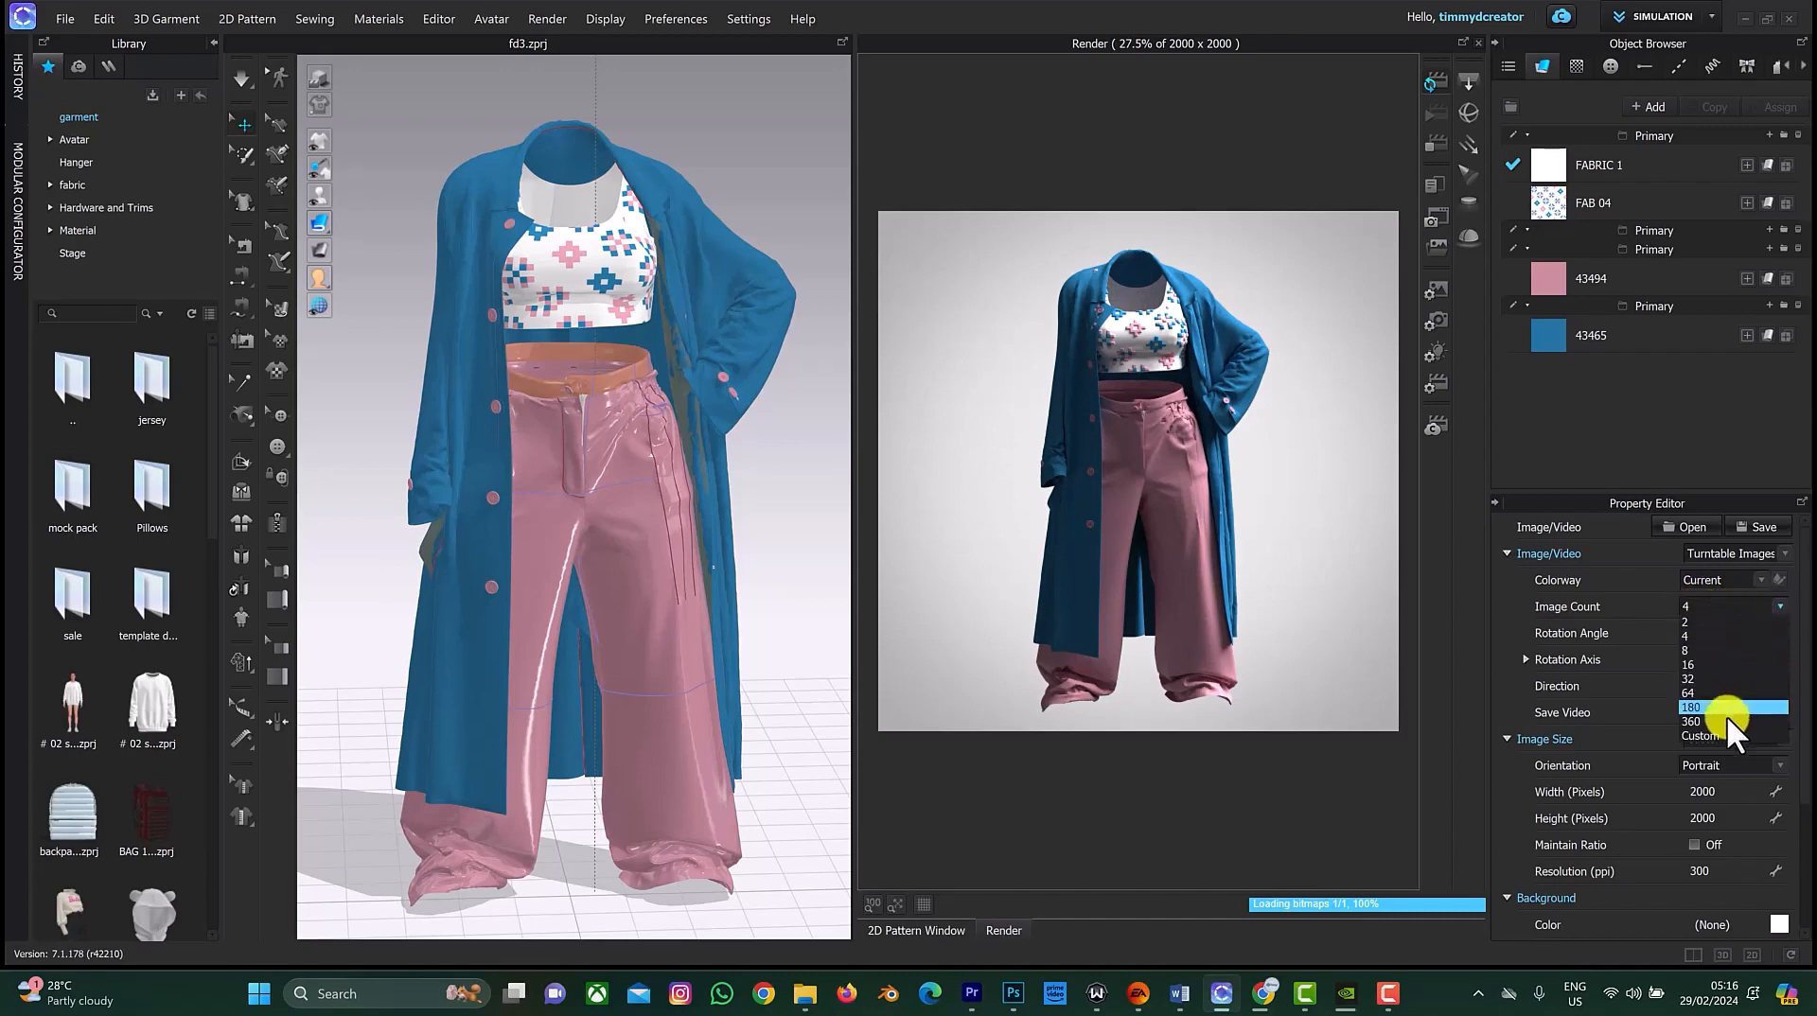
{"action": "left_click", "coordinate": [1719, 729]}
{"action": "left_click", "coordinate": [1715, 624]}
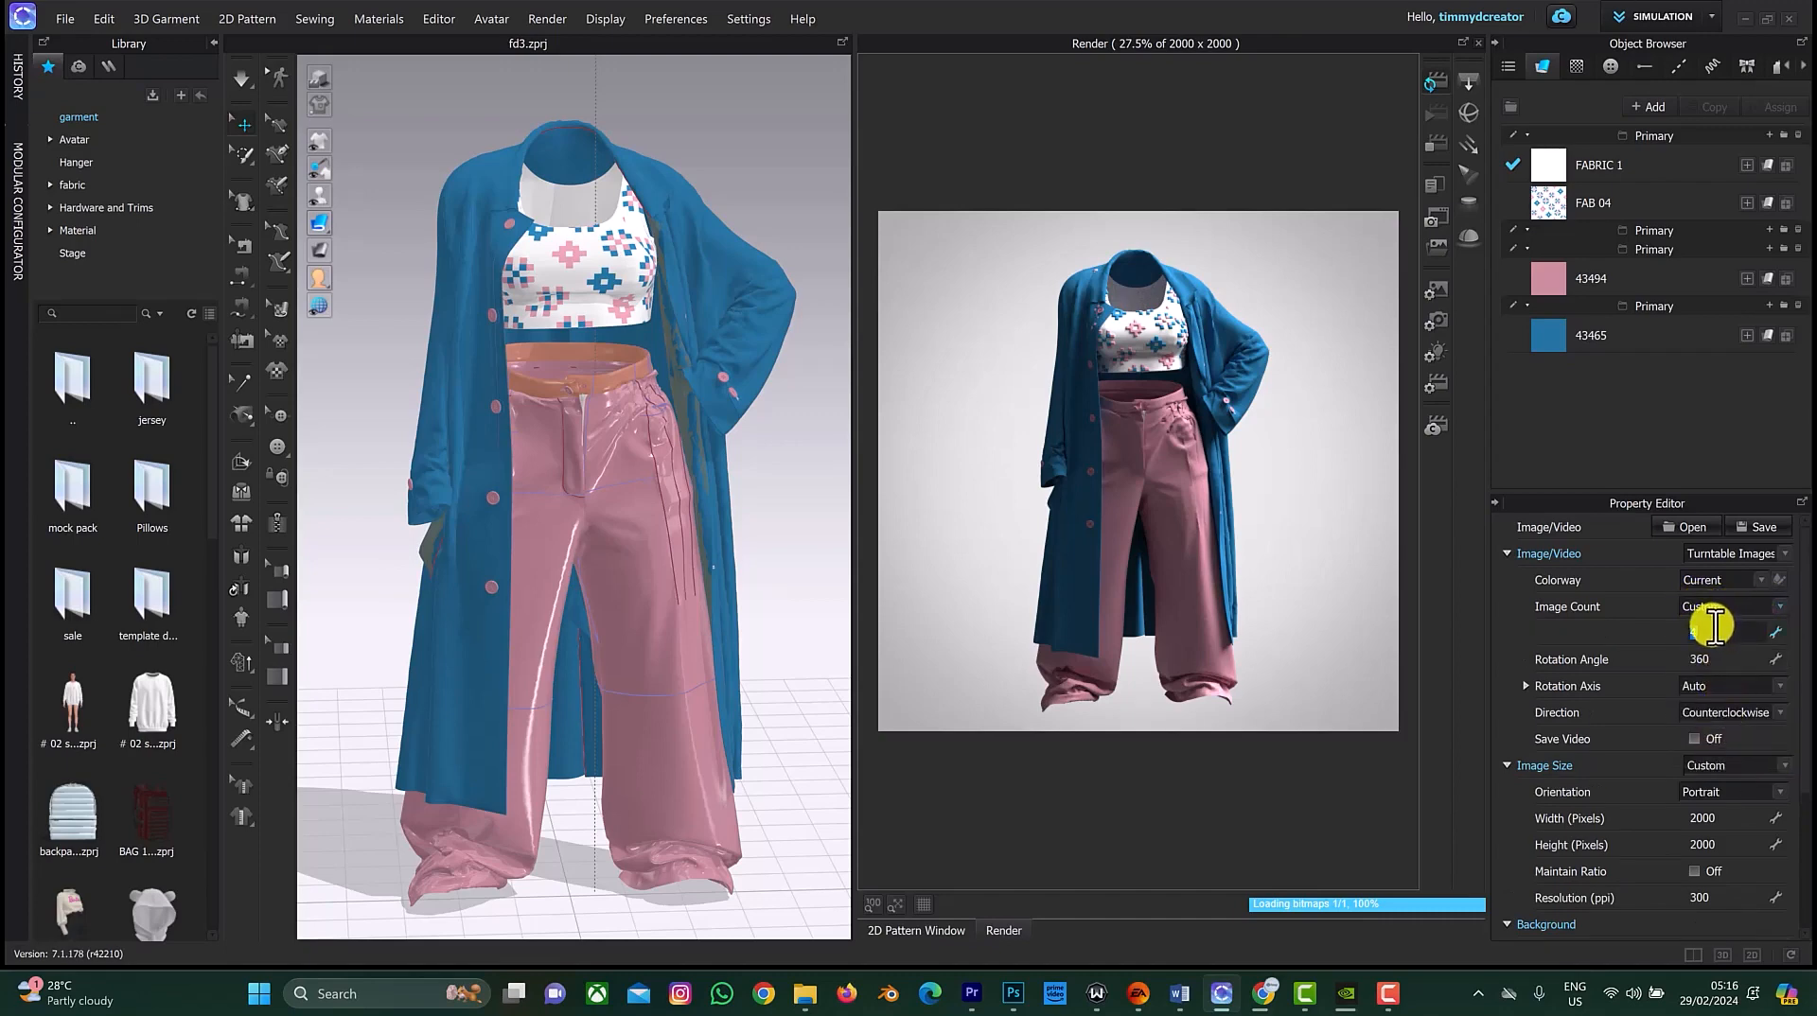
{"action": "type", "text": "300"}
{"action": "key", "text": "Return"}
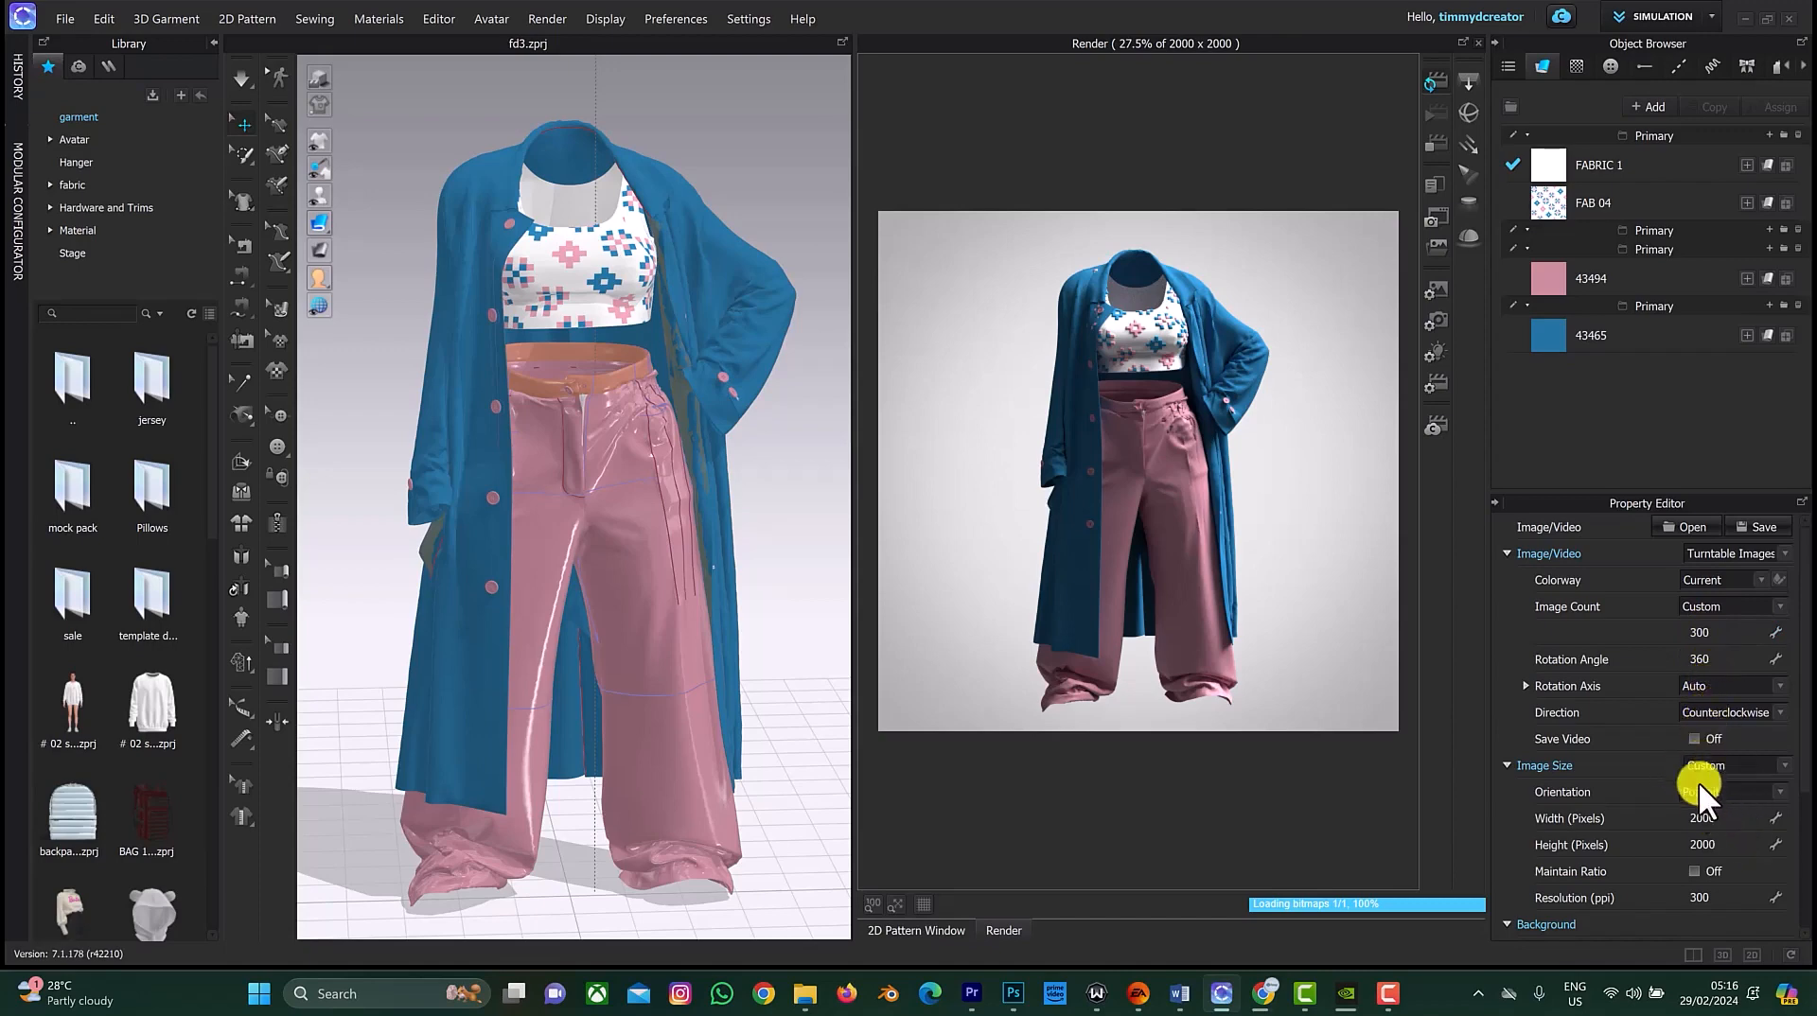
{"action": "scroll", "coordinate": [1734, 837], "scroll_direction": "down", "scroll_amount": 3}
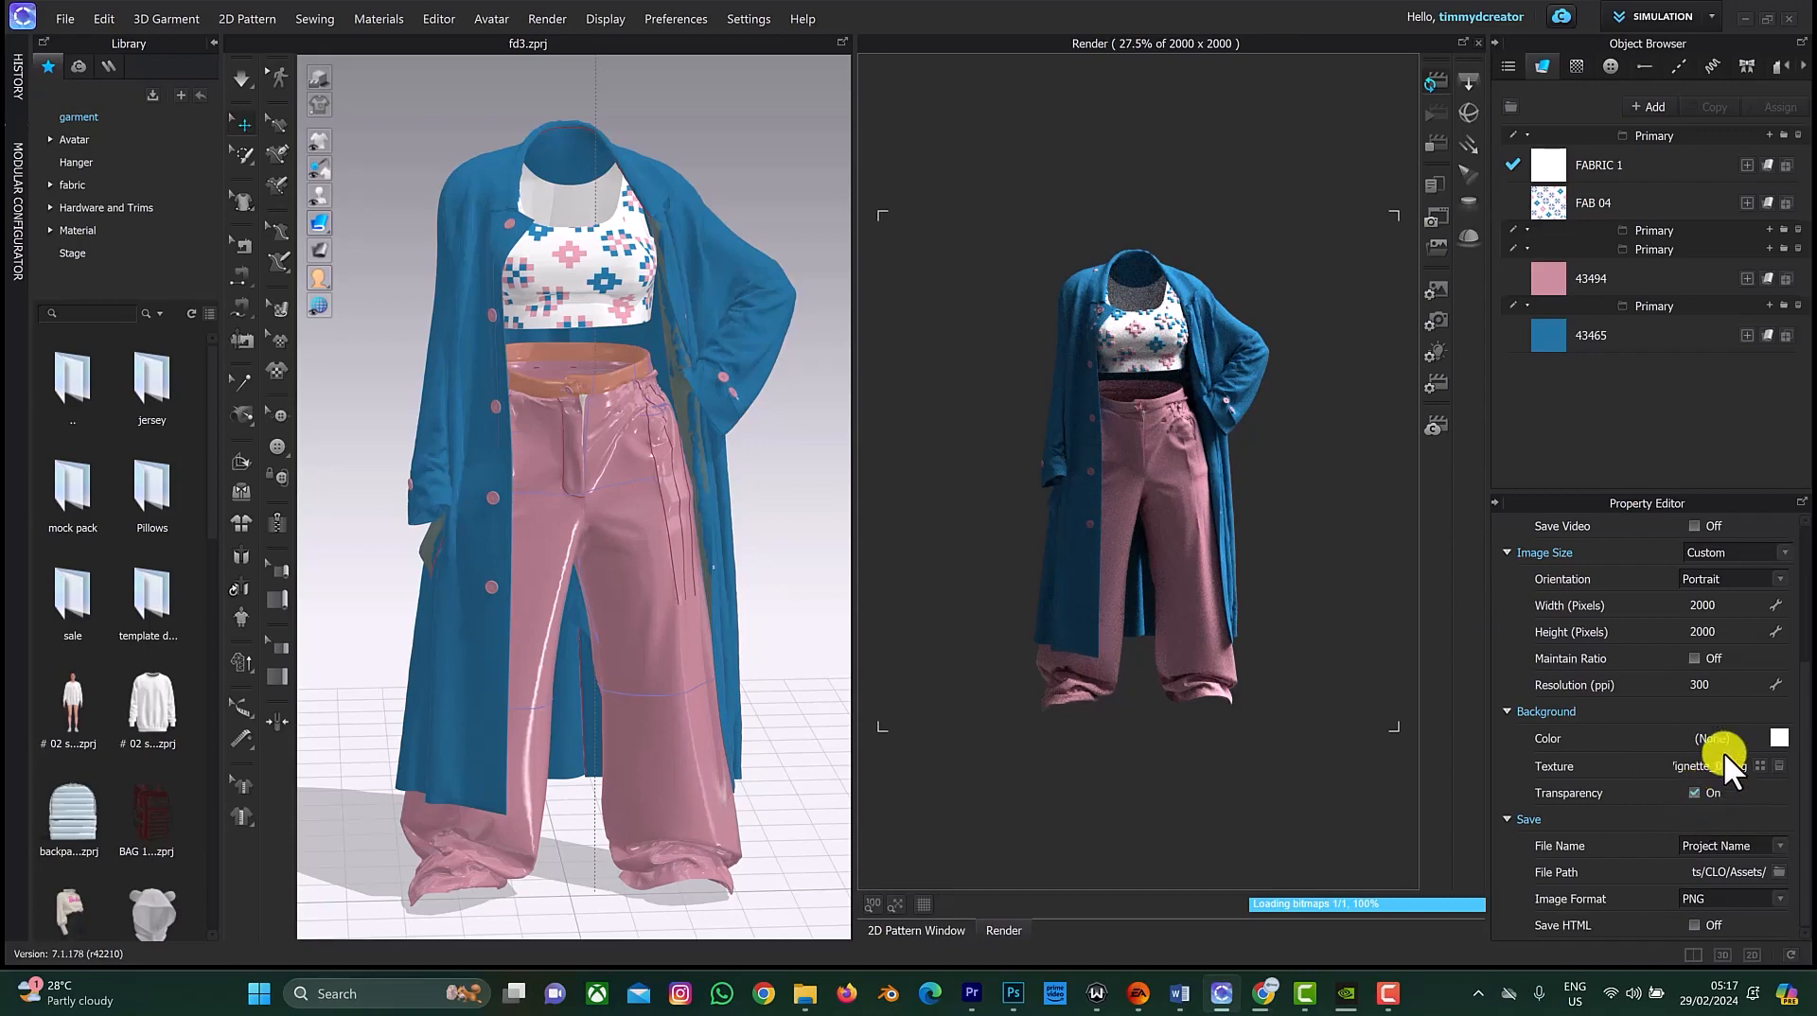
{"action": "scroll", "coordinate": [1717, 748], "scroll_direction": "up", "scroll_amount": 3}
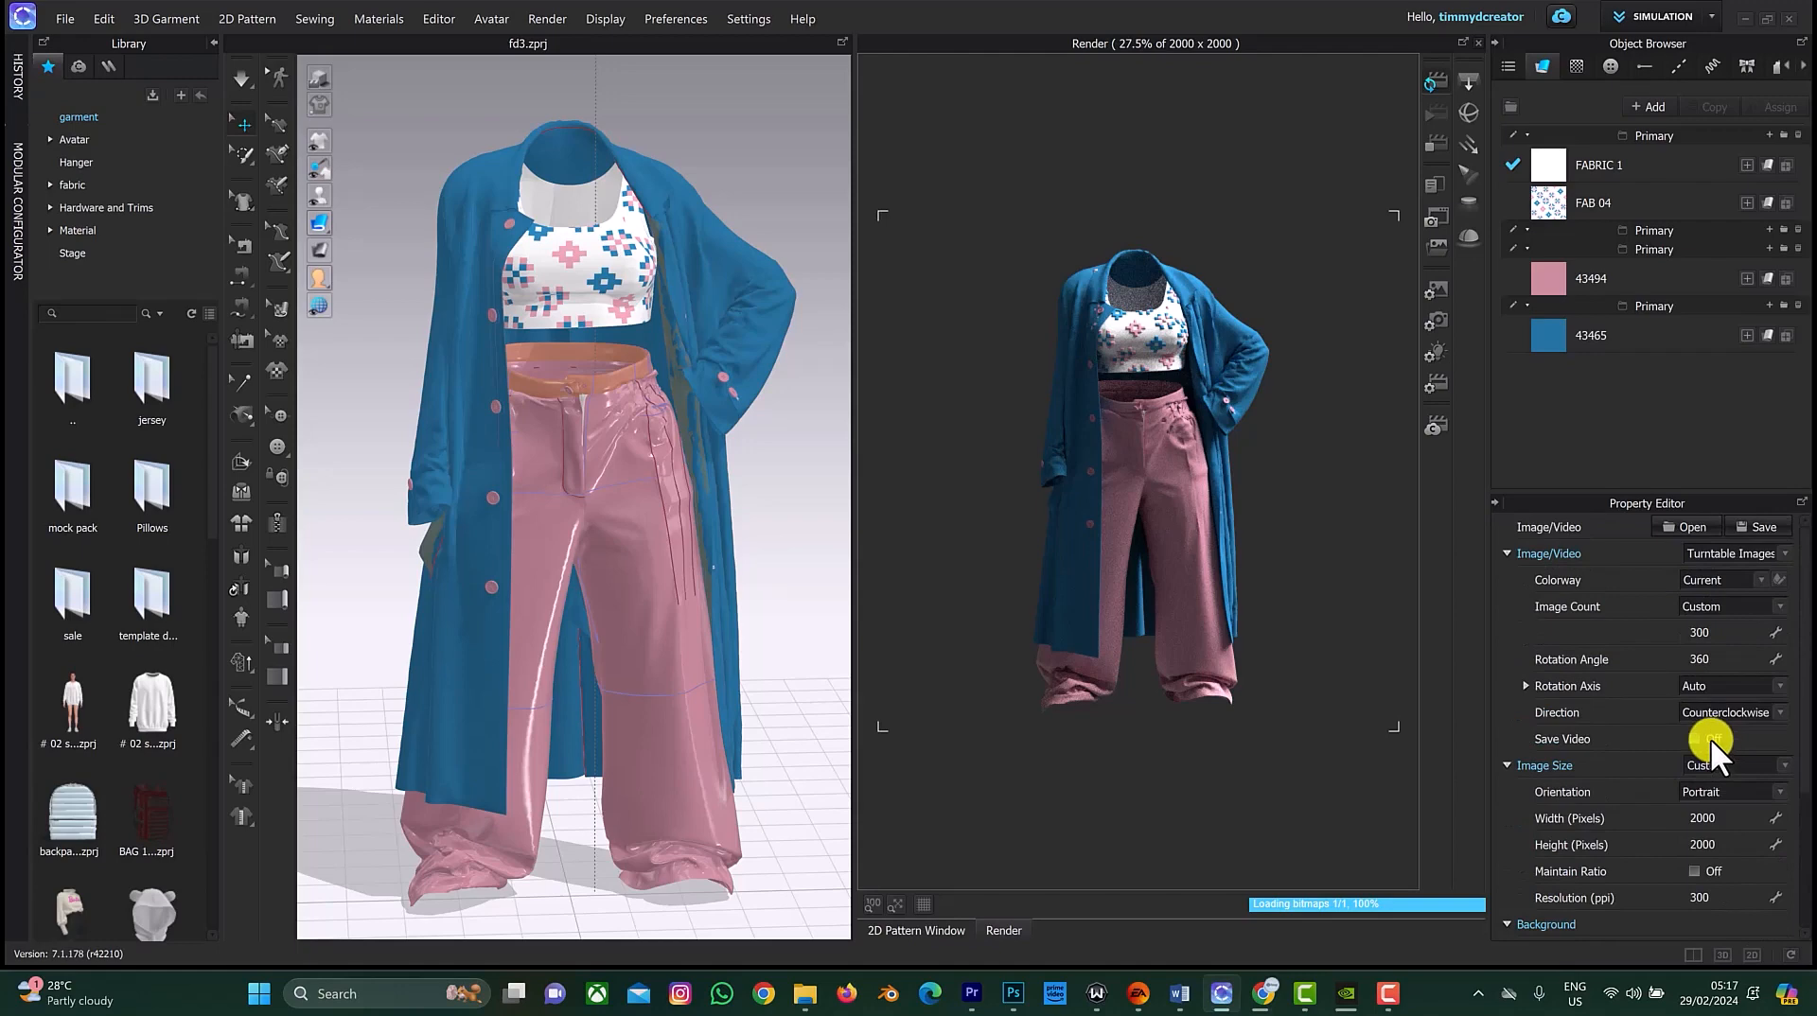
Step: Switch the image output type from Turntable Images to Animation
{"action": "left_click", "coordinate": [1771, 555]}
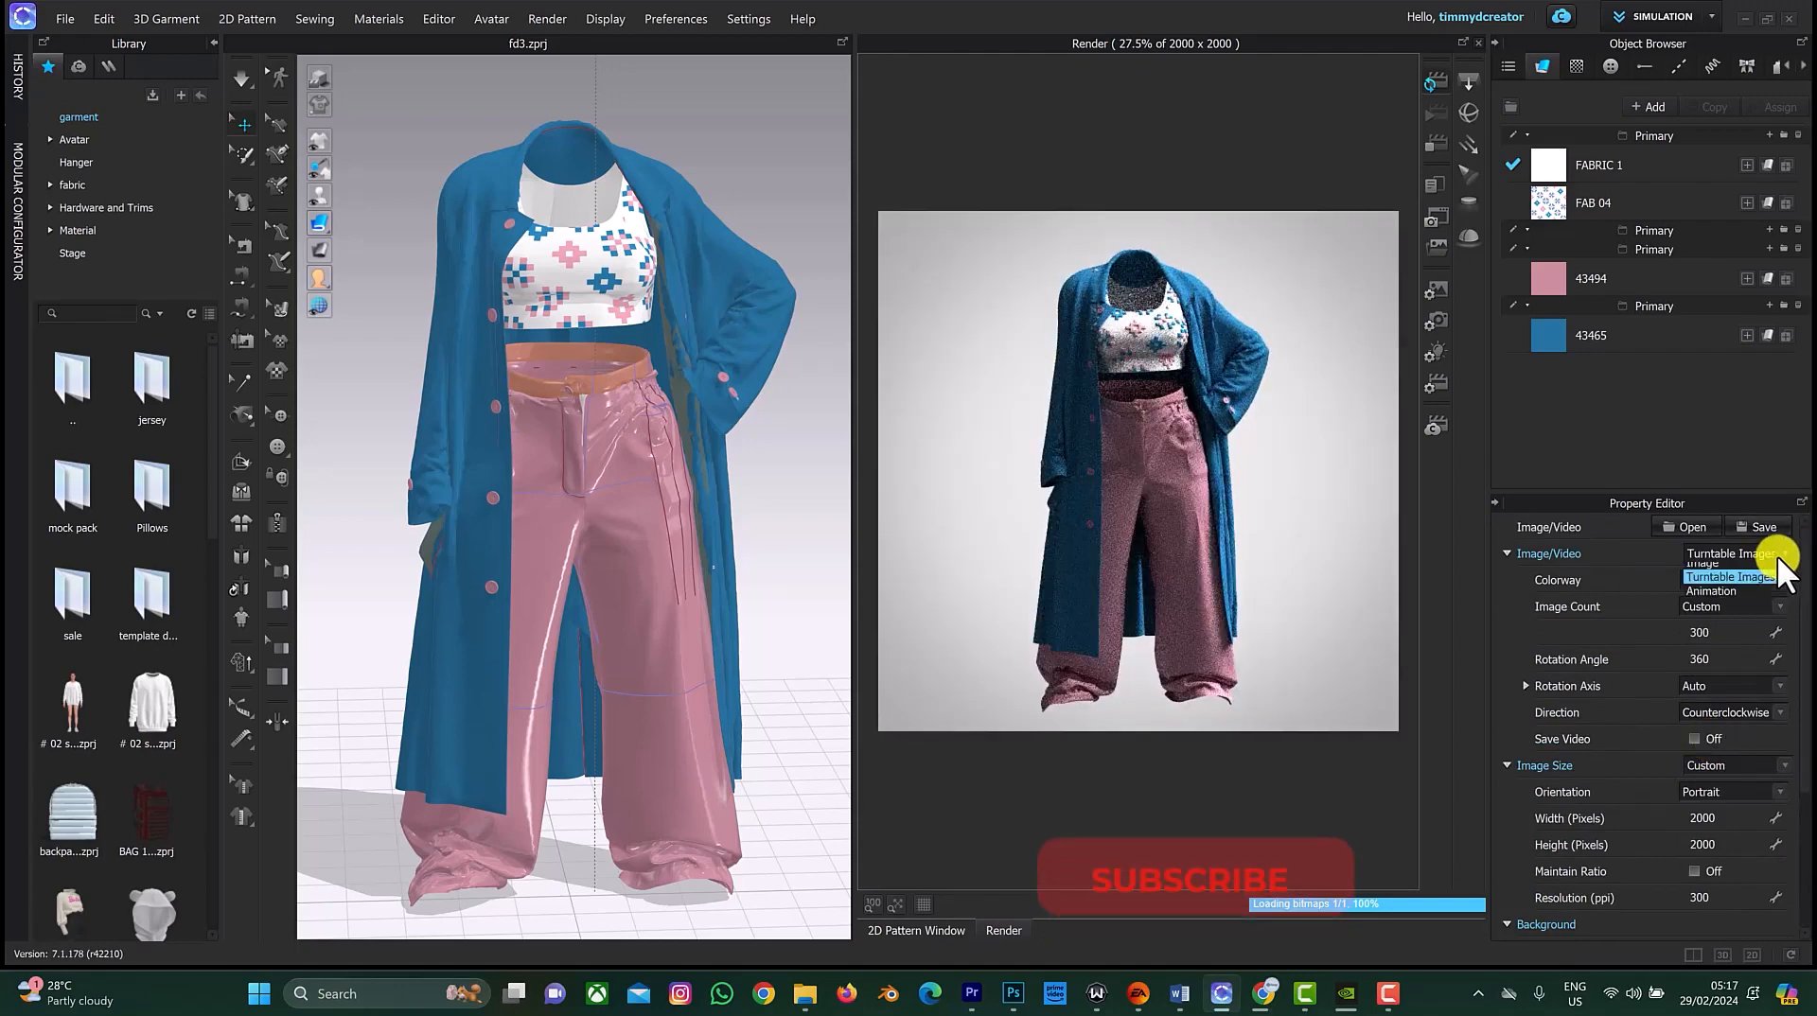
{"action": "left_click", "coordinate": [1745, 598]}
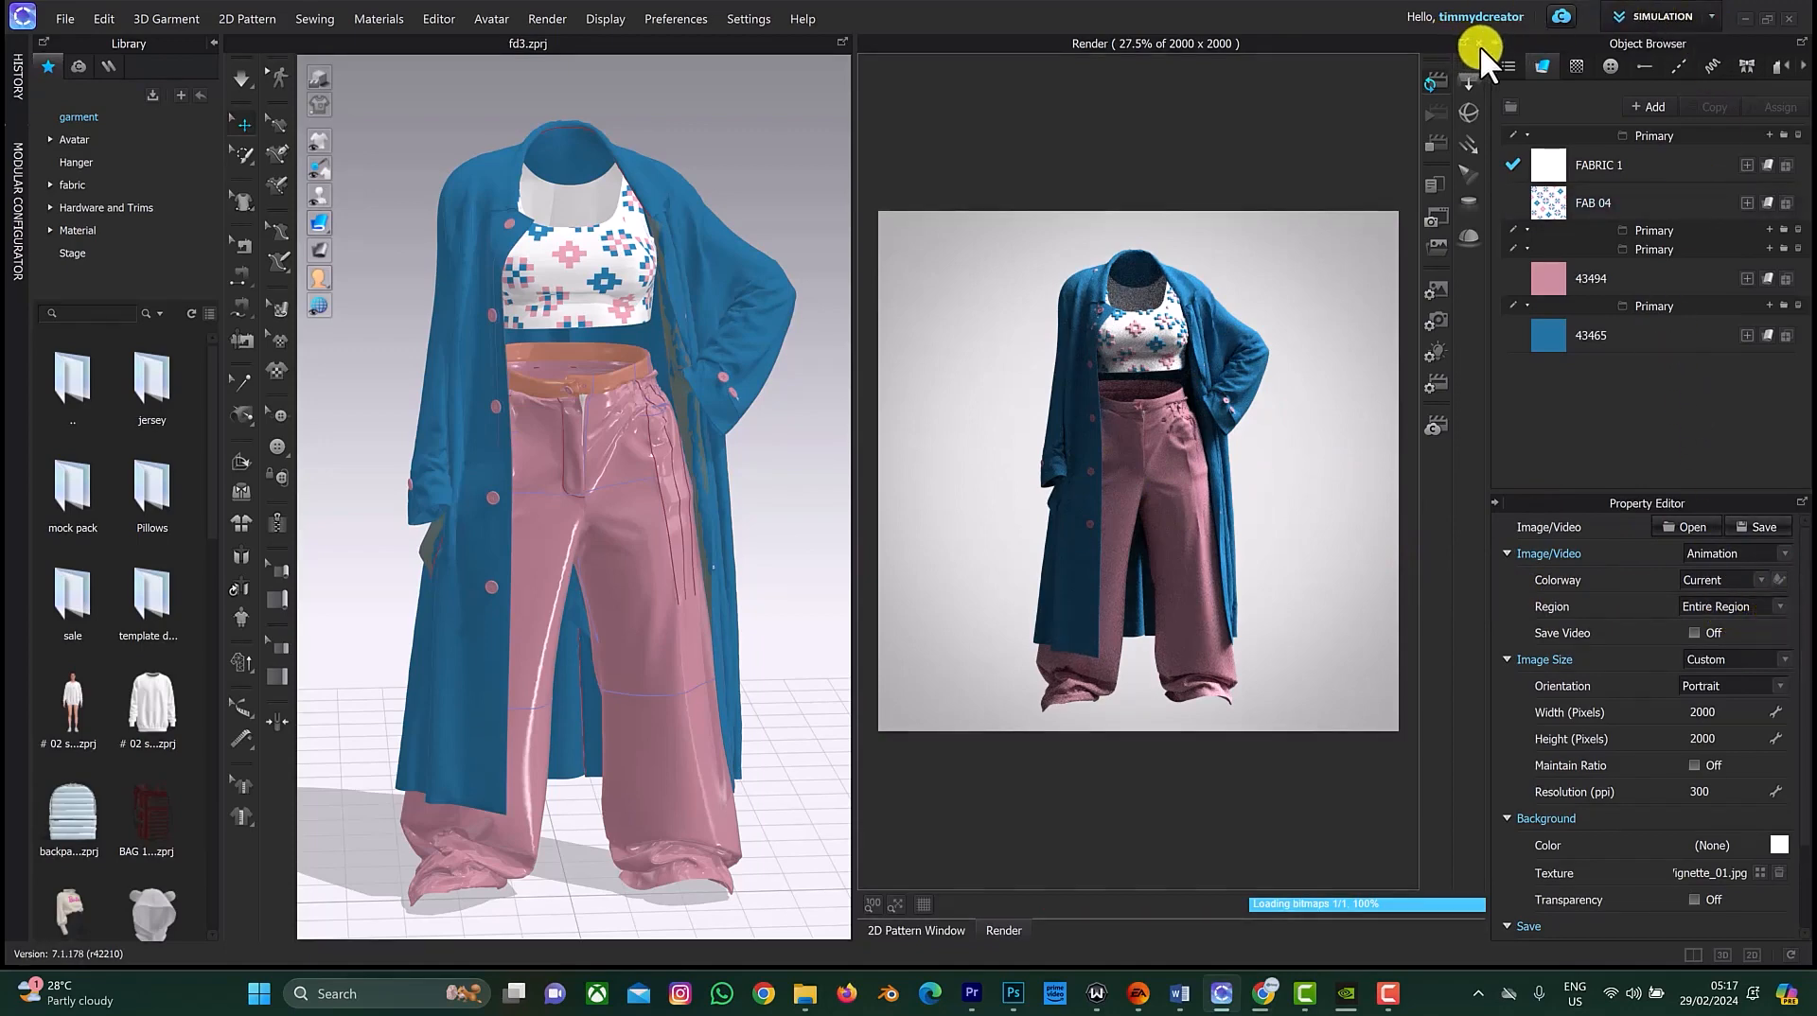
Step: Try to switch the workspace to Animation mode
{"action": "left_click", "coordinate": [1777, 606]}
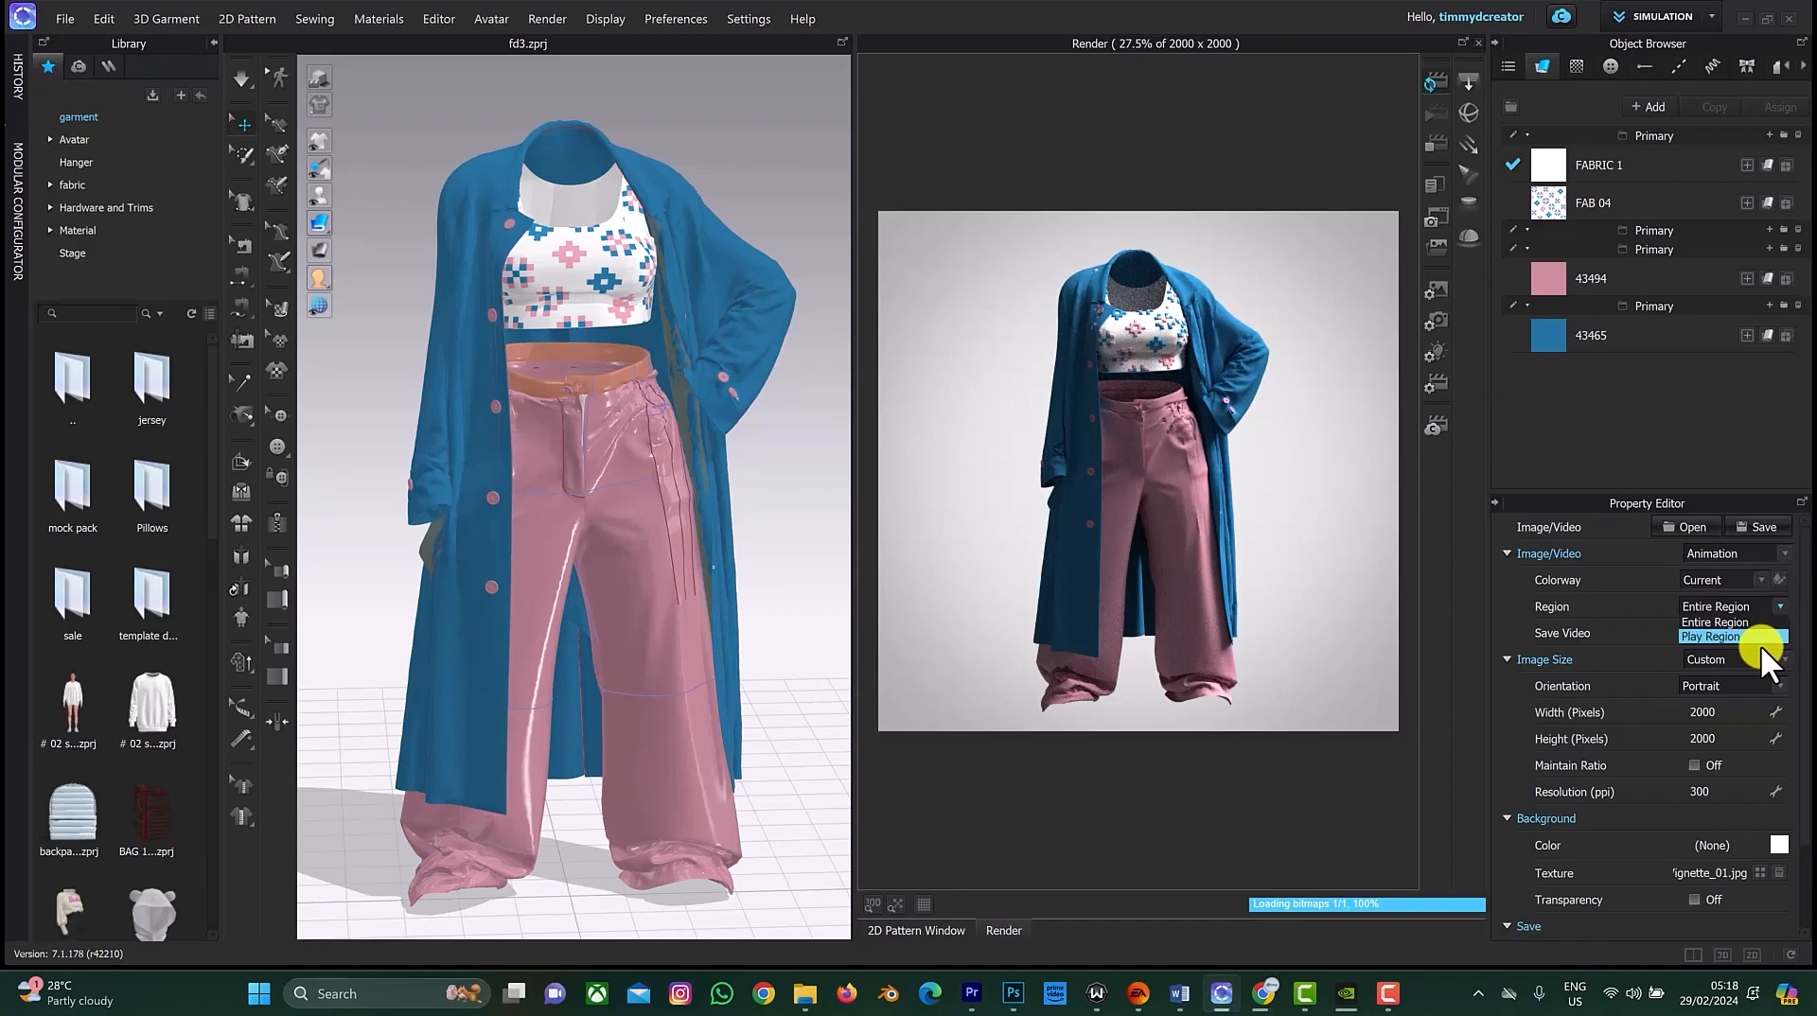
{"action": "left_click", "coordinate": [1649, 18]}
{"action": "left_click", "coordinate": [1650, 18]}
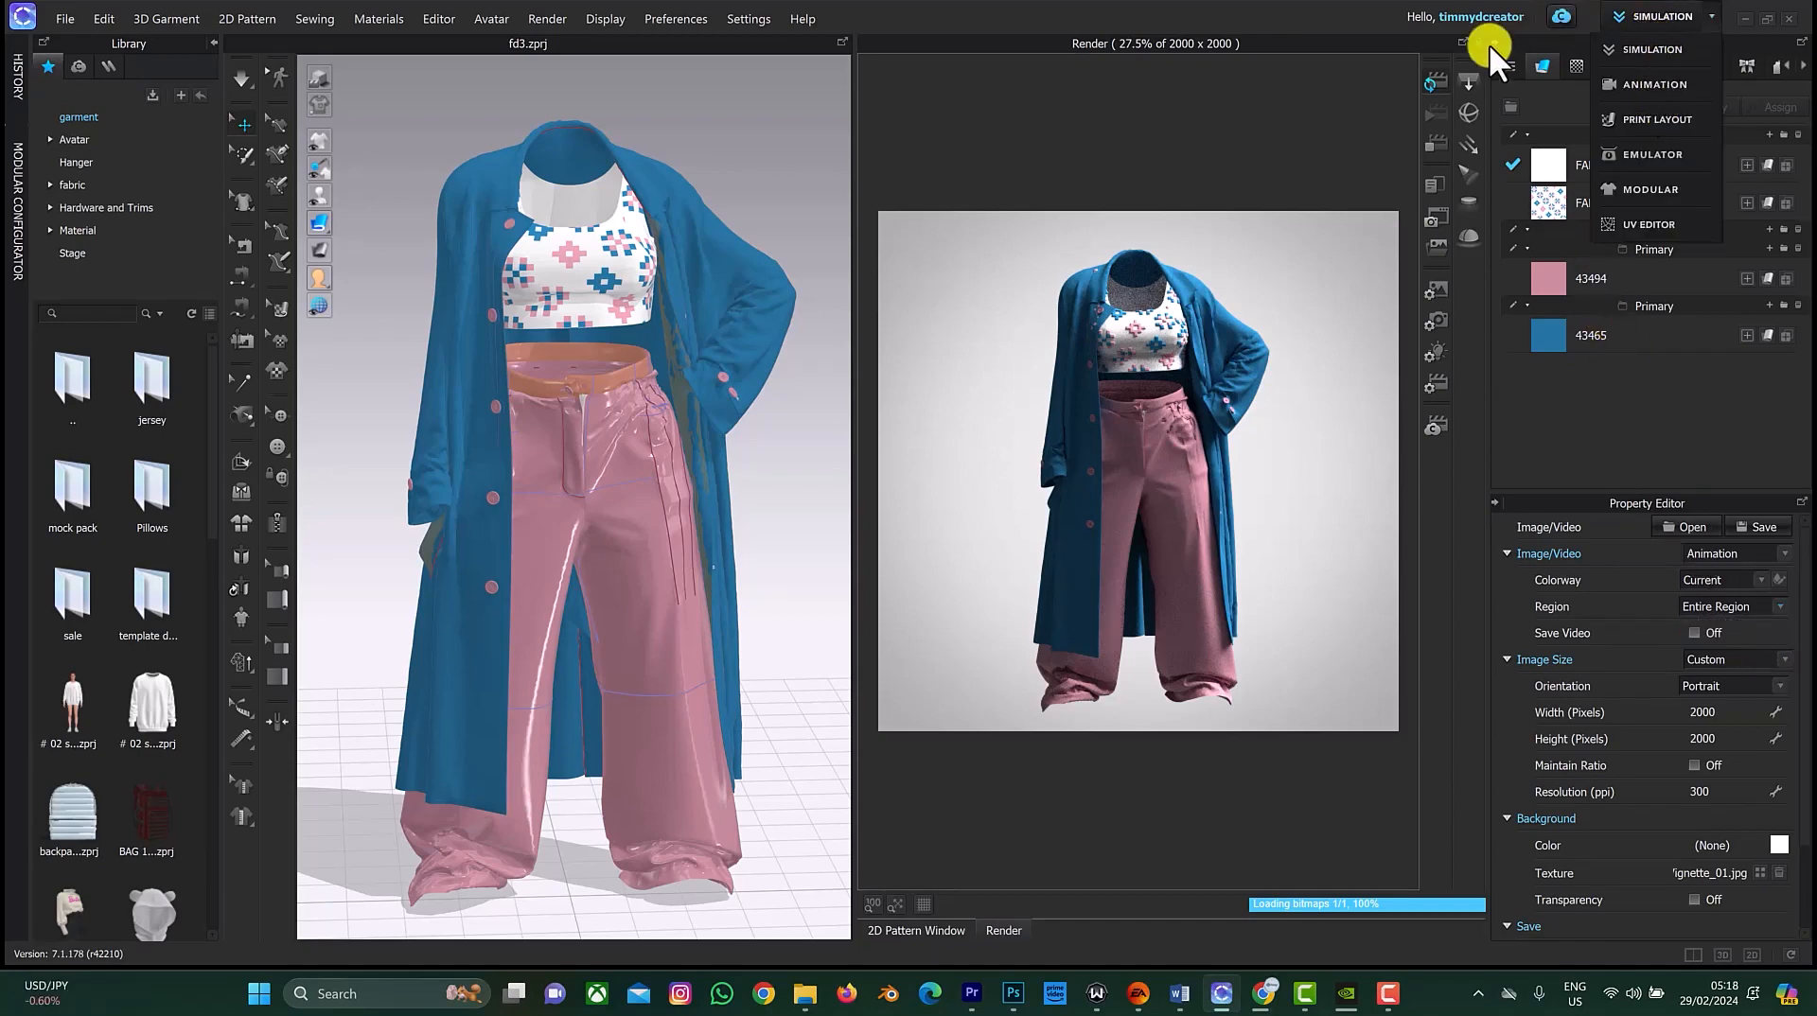
{"action": "left_click", "coordinate": [1650, 89]}
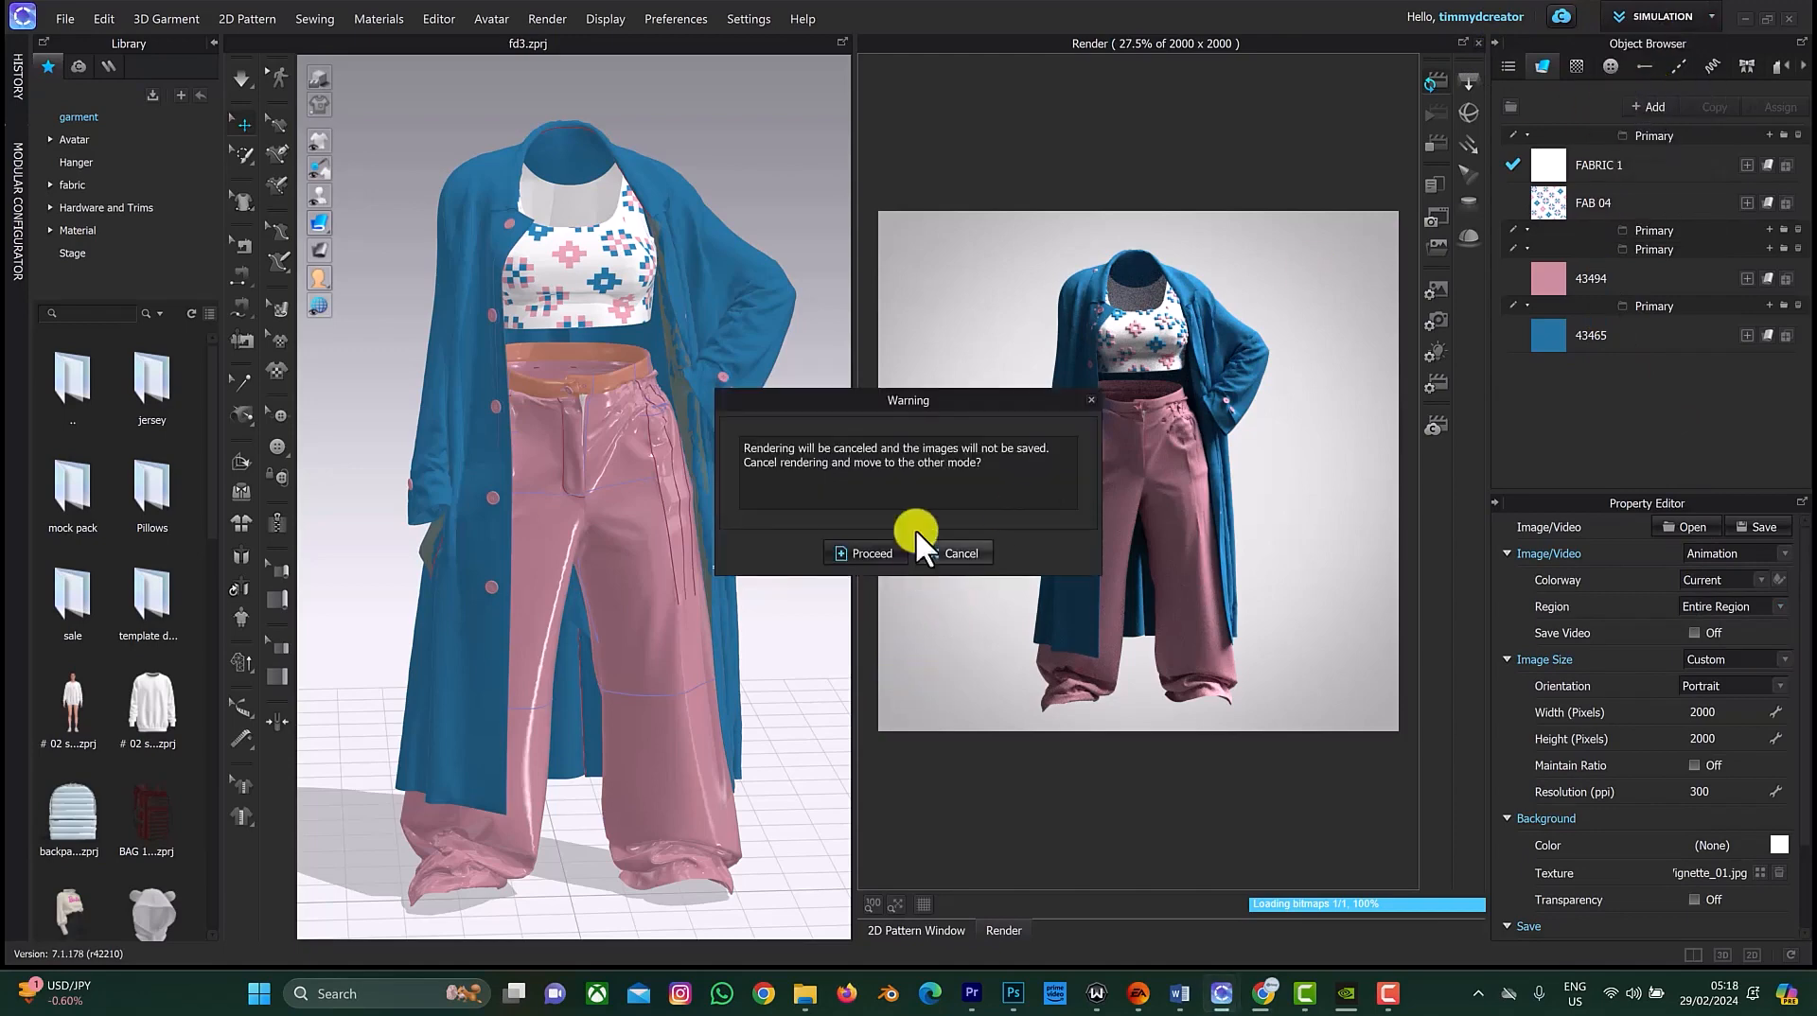
{"action": "left_click", "coordinate": [882, 550]}
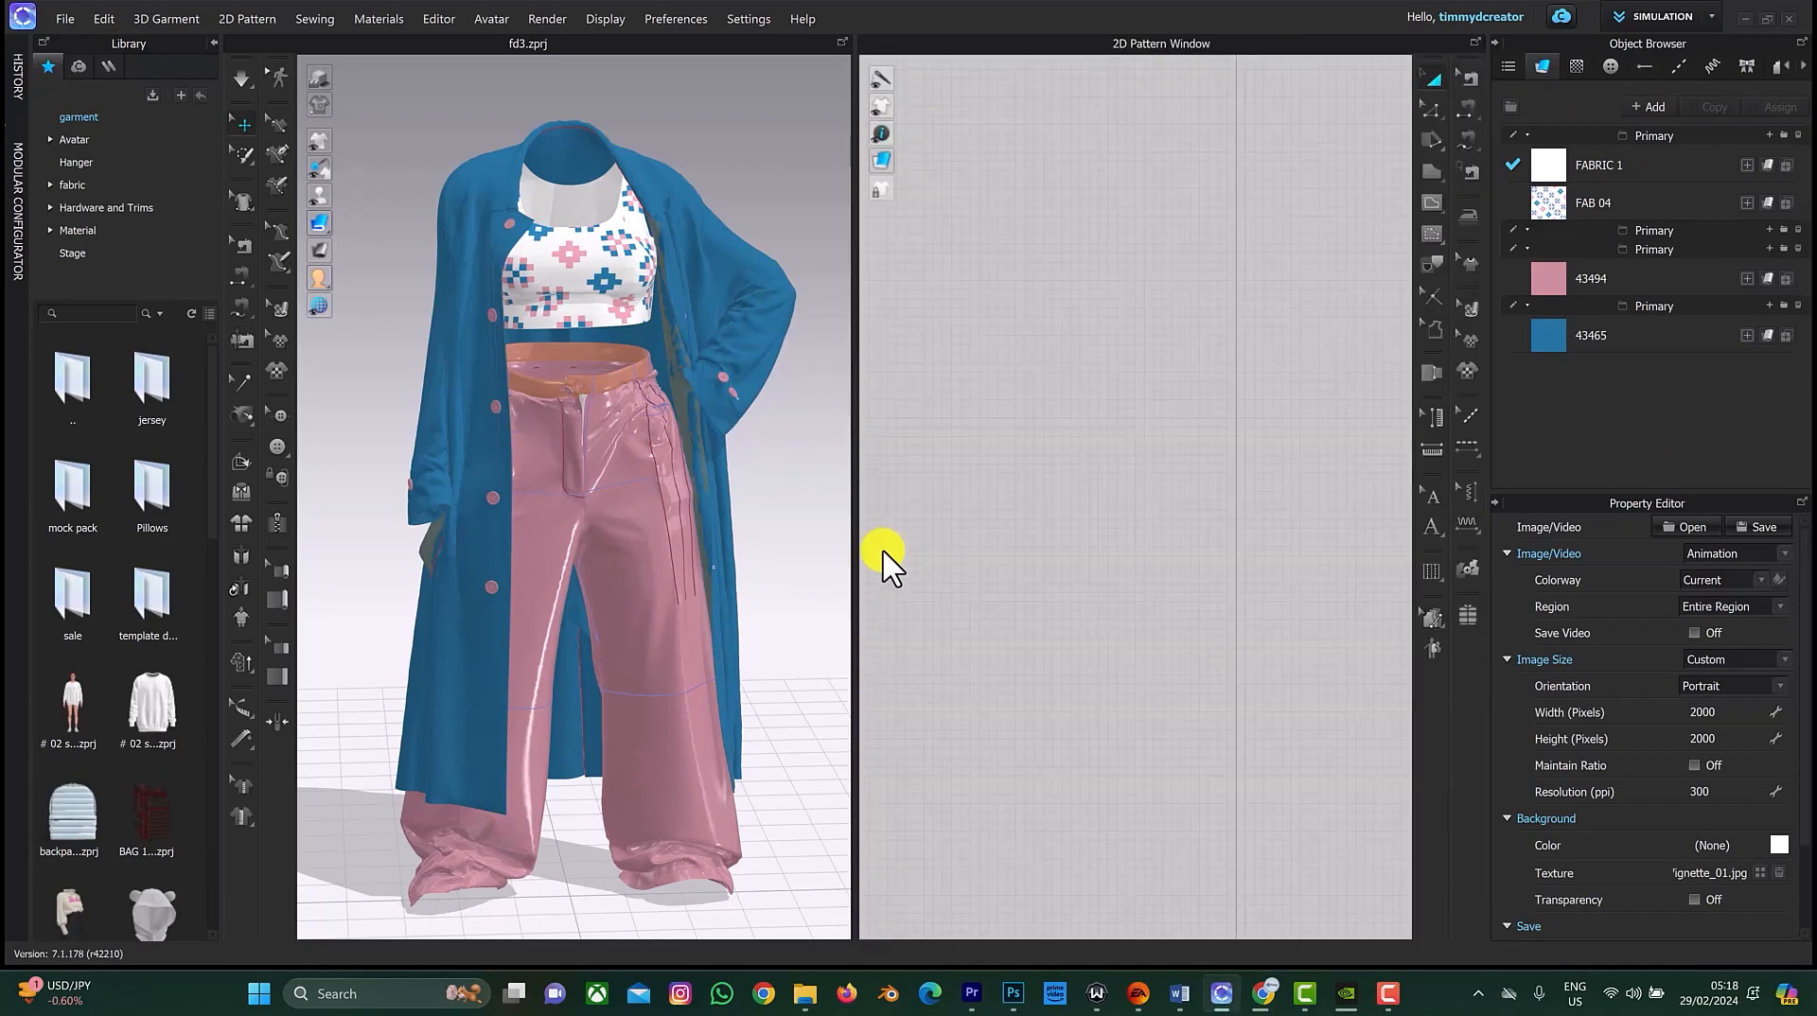
Step: Switch the workspace to Animation mode, proceeding past the render cancellation and acknowledging the notice
{"action": "left_click", "coordinate": [1656, 17]}
{"action": "left_click", "coordinate": [1654, 85]}
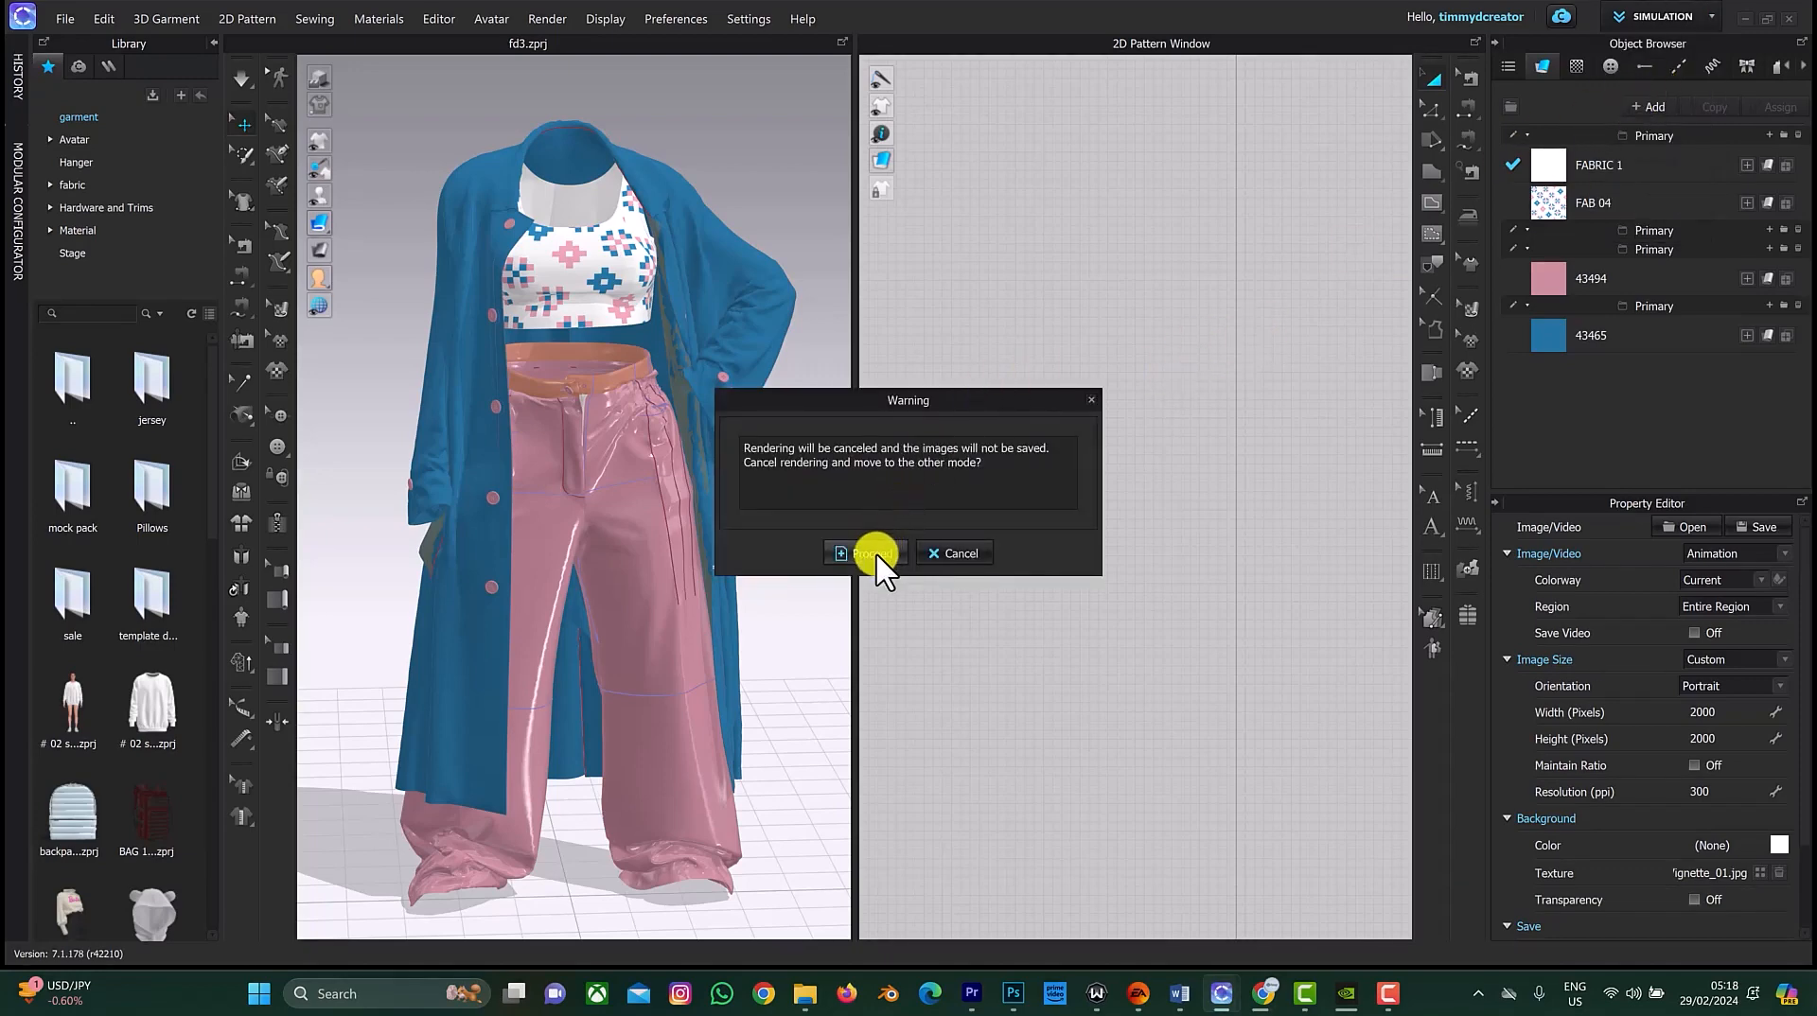
{"action": "left_click", "coordinate": [870, 554]}
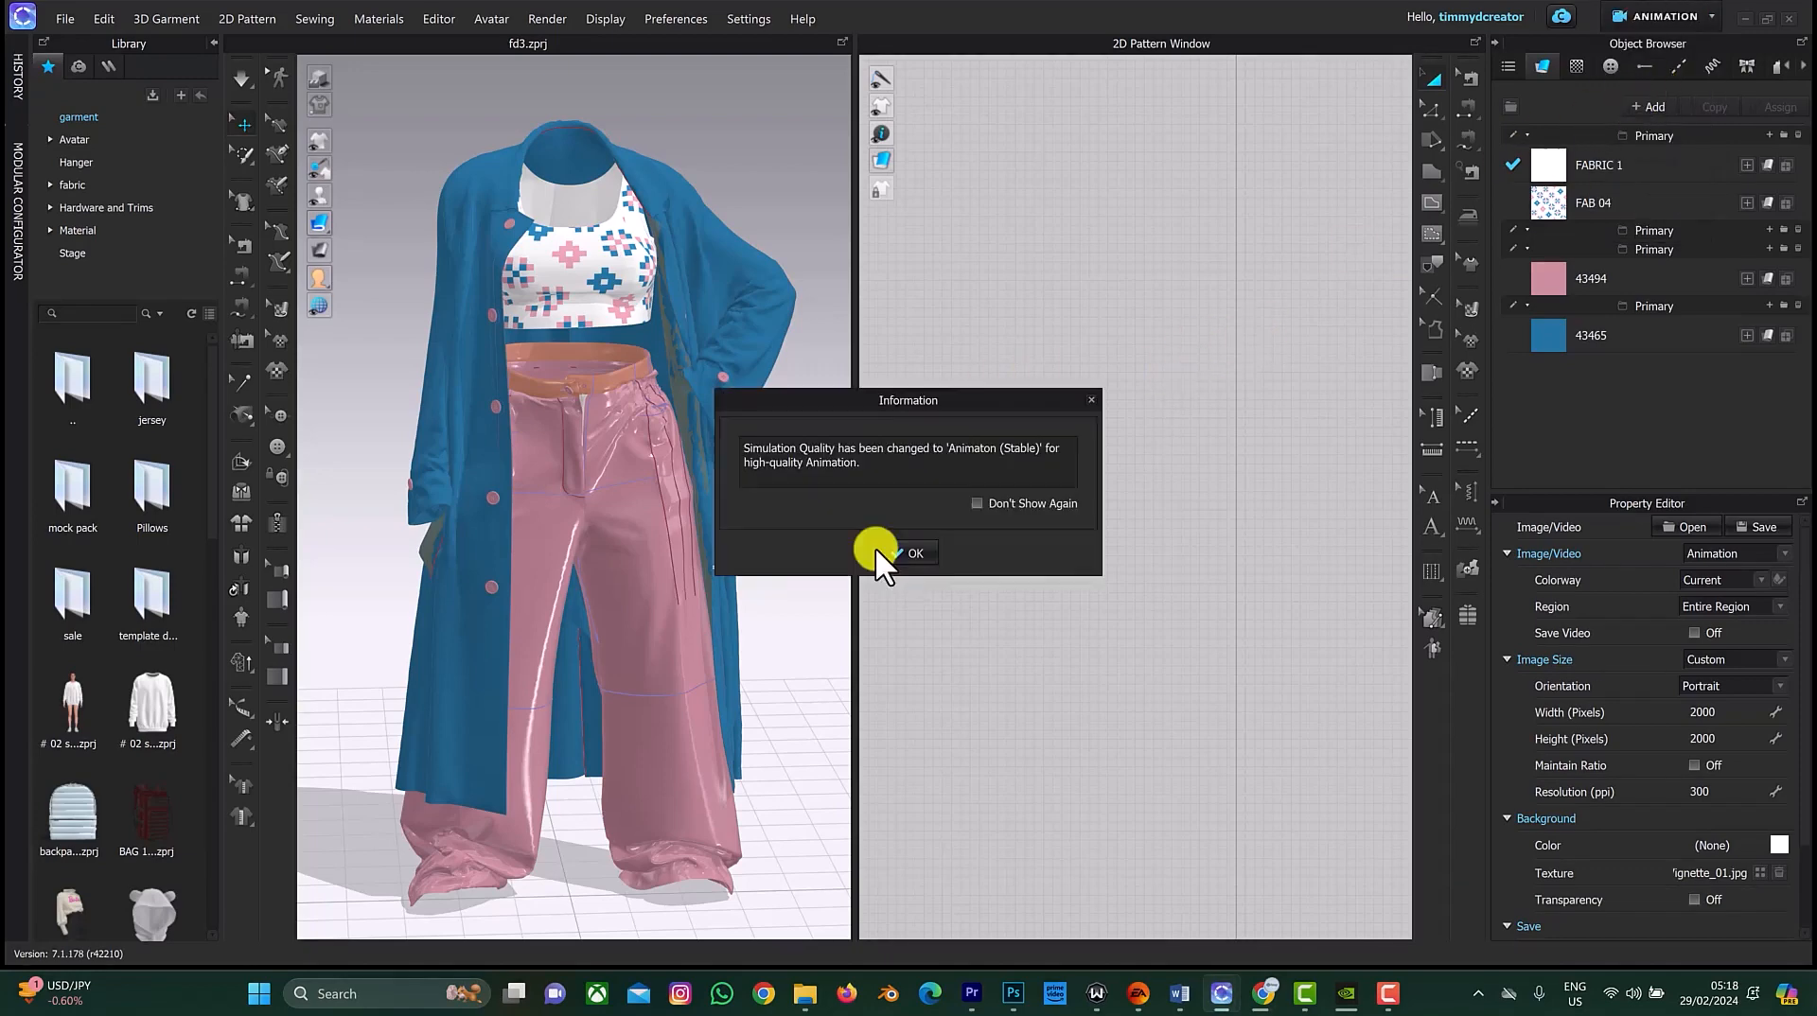
{"action": "left_click", "coordinate": [882, 549]}
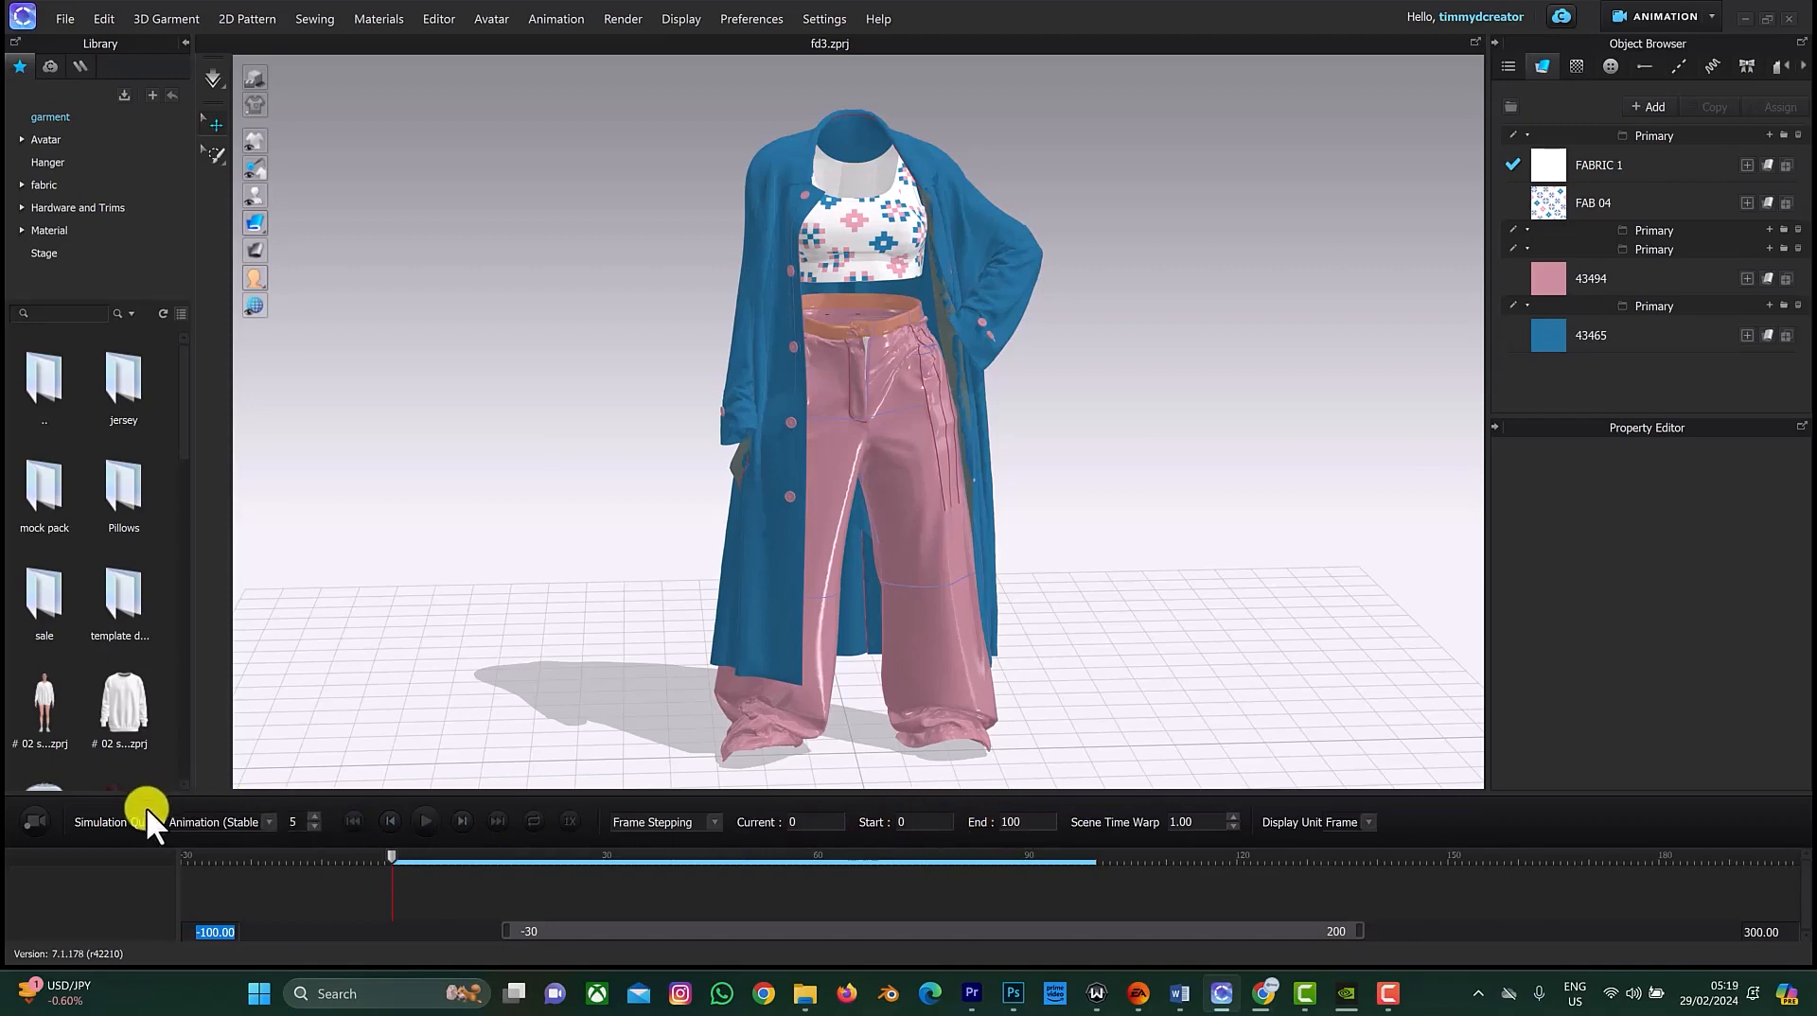
Step: Set the animation timeline's start frame to 30
{"action": "left_click", "coordinate": [914, 821]}
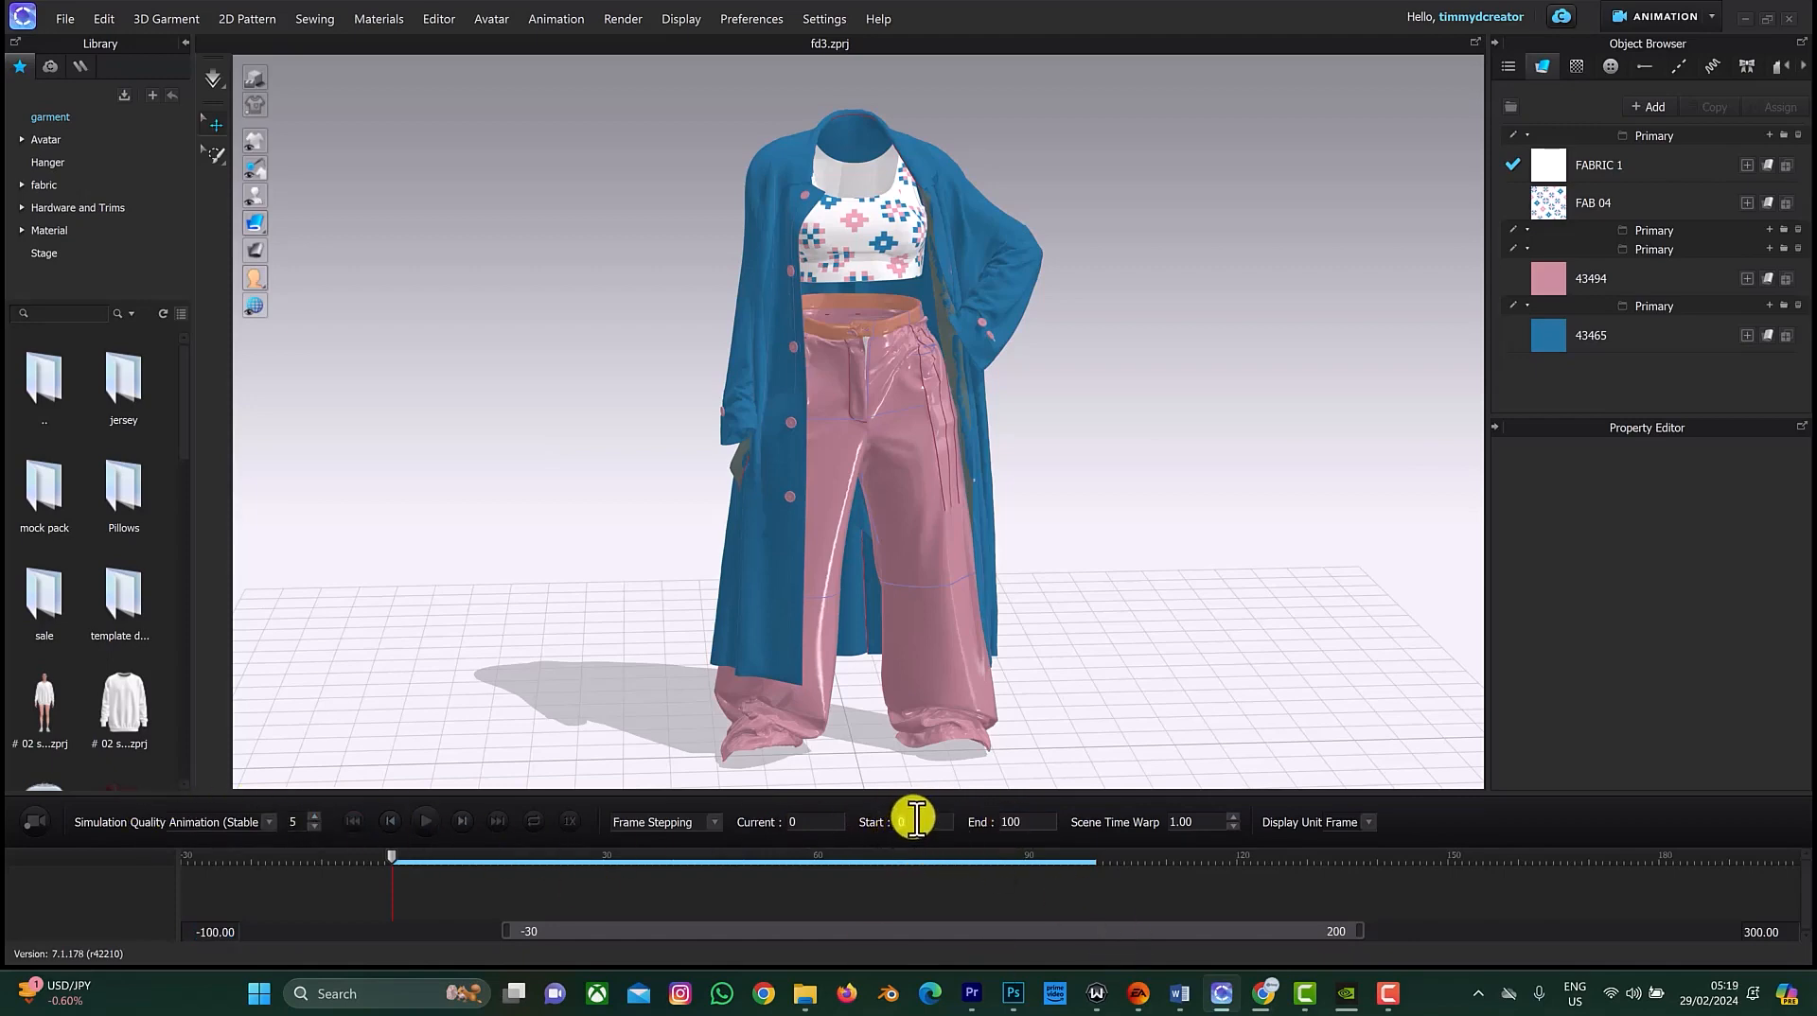
{"action": "type", "text": "30"}
{"action": "left_click", "coordinate": [1083, 758]}
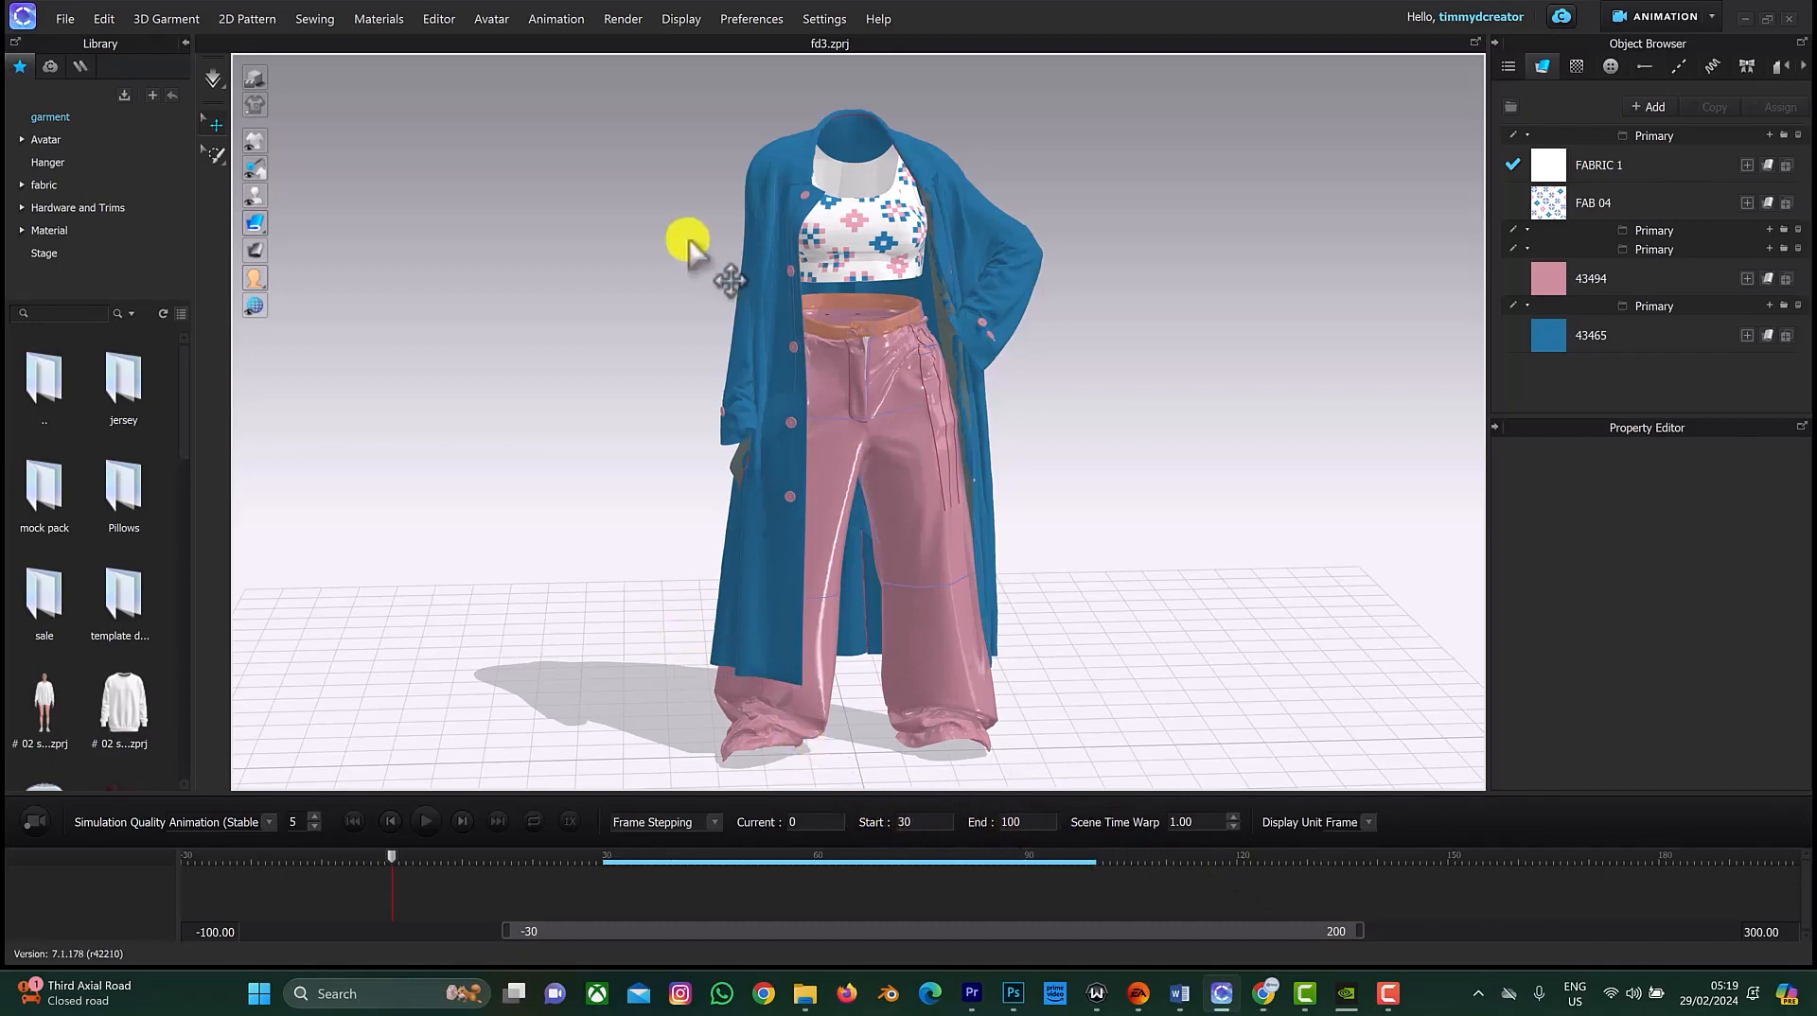
Step: Switch the workspace back to Simulation mode
{"action": "left_click", "coordinate": [616, 18]}
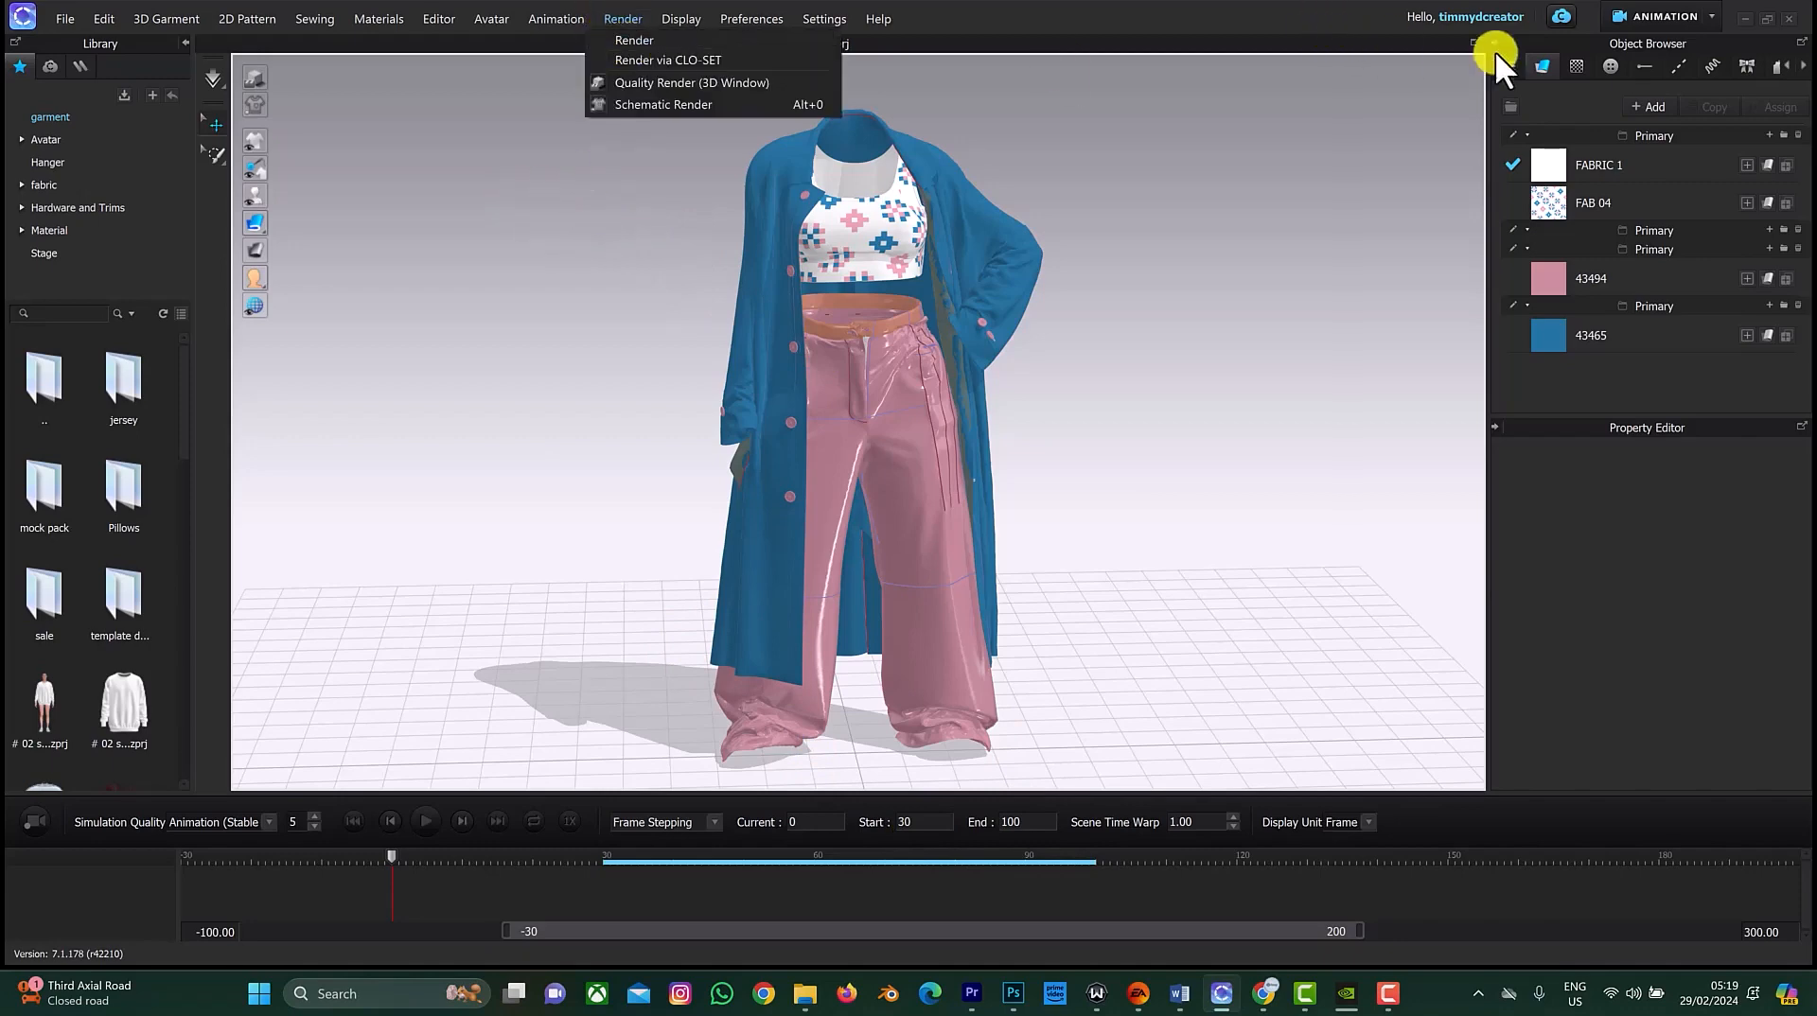
{"action": "left_click", "coordinate": [1684, 14]}
{"action": "left_click", "coordinate": [1648, 47]}
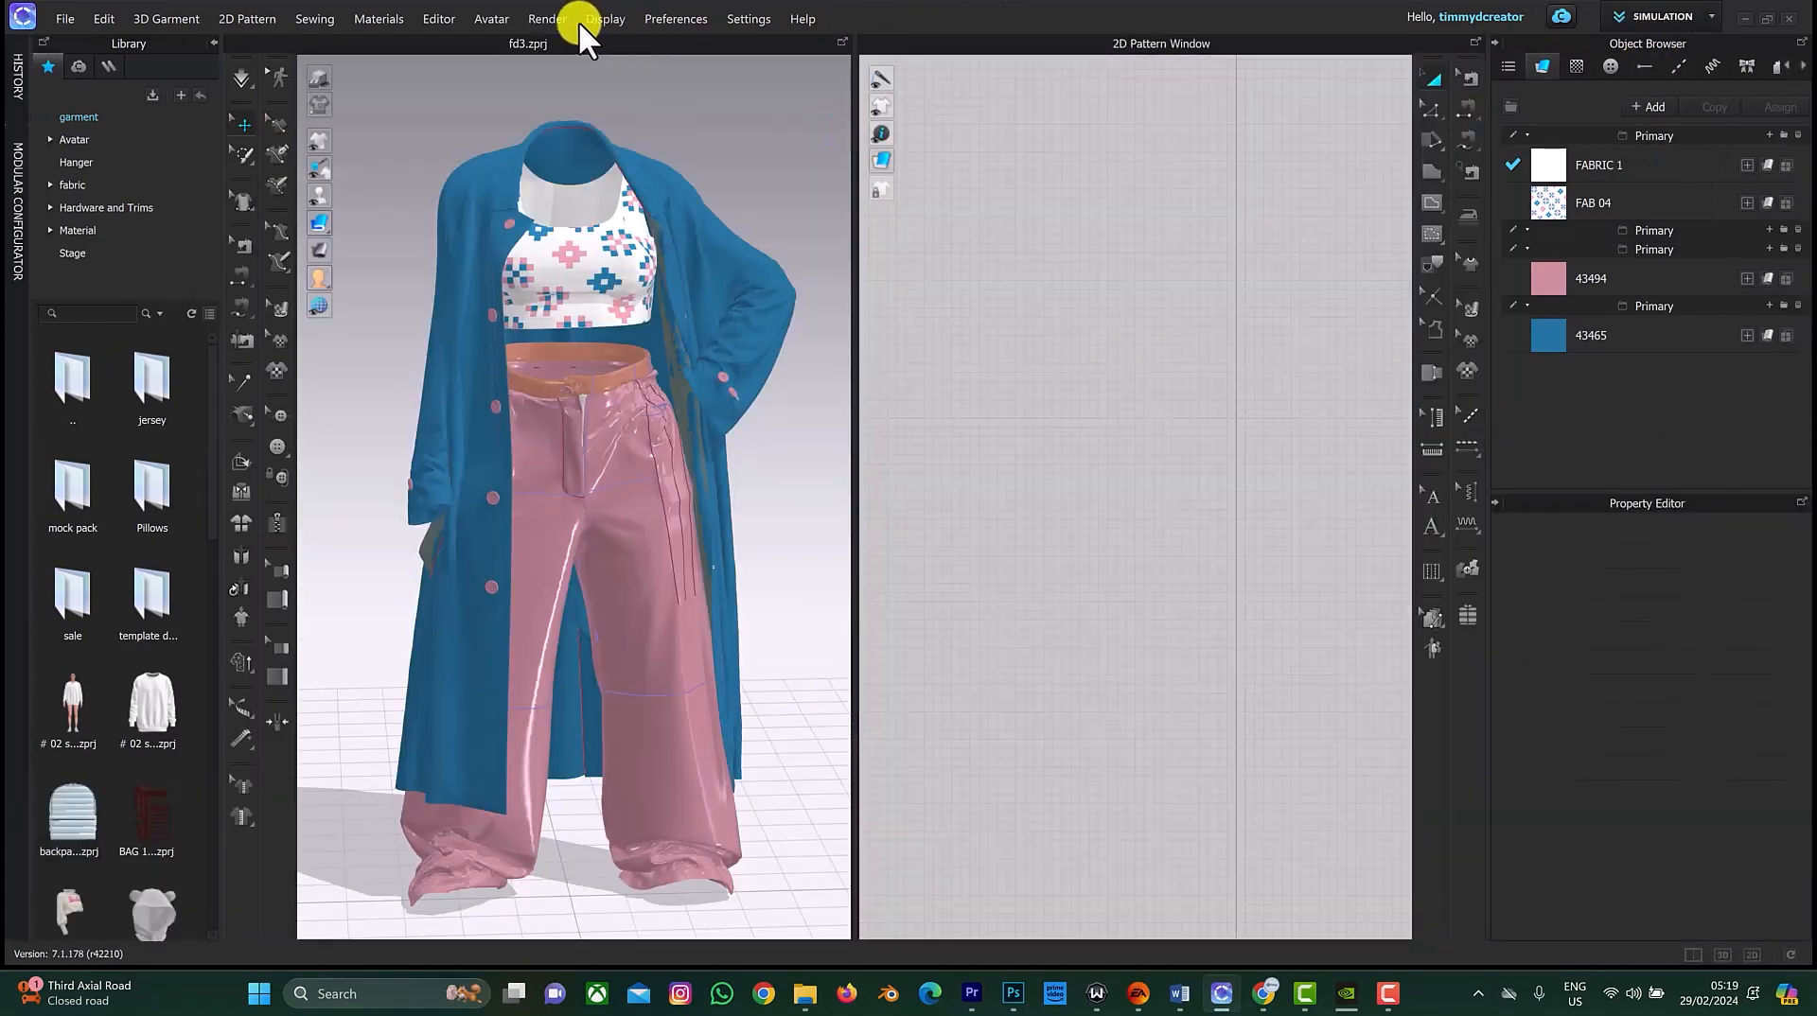
Step: Open the Render window and display its render properties
{"action": "left_click", "coordinate": [547, 19]}
{"action": "left_click", "coordinate": [561, 35]}
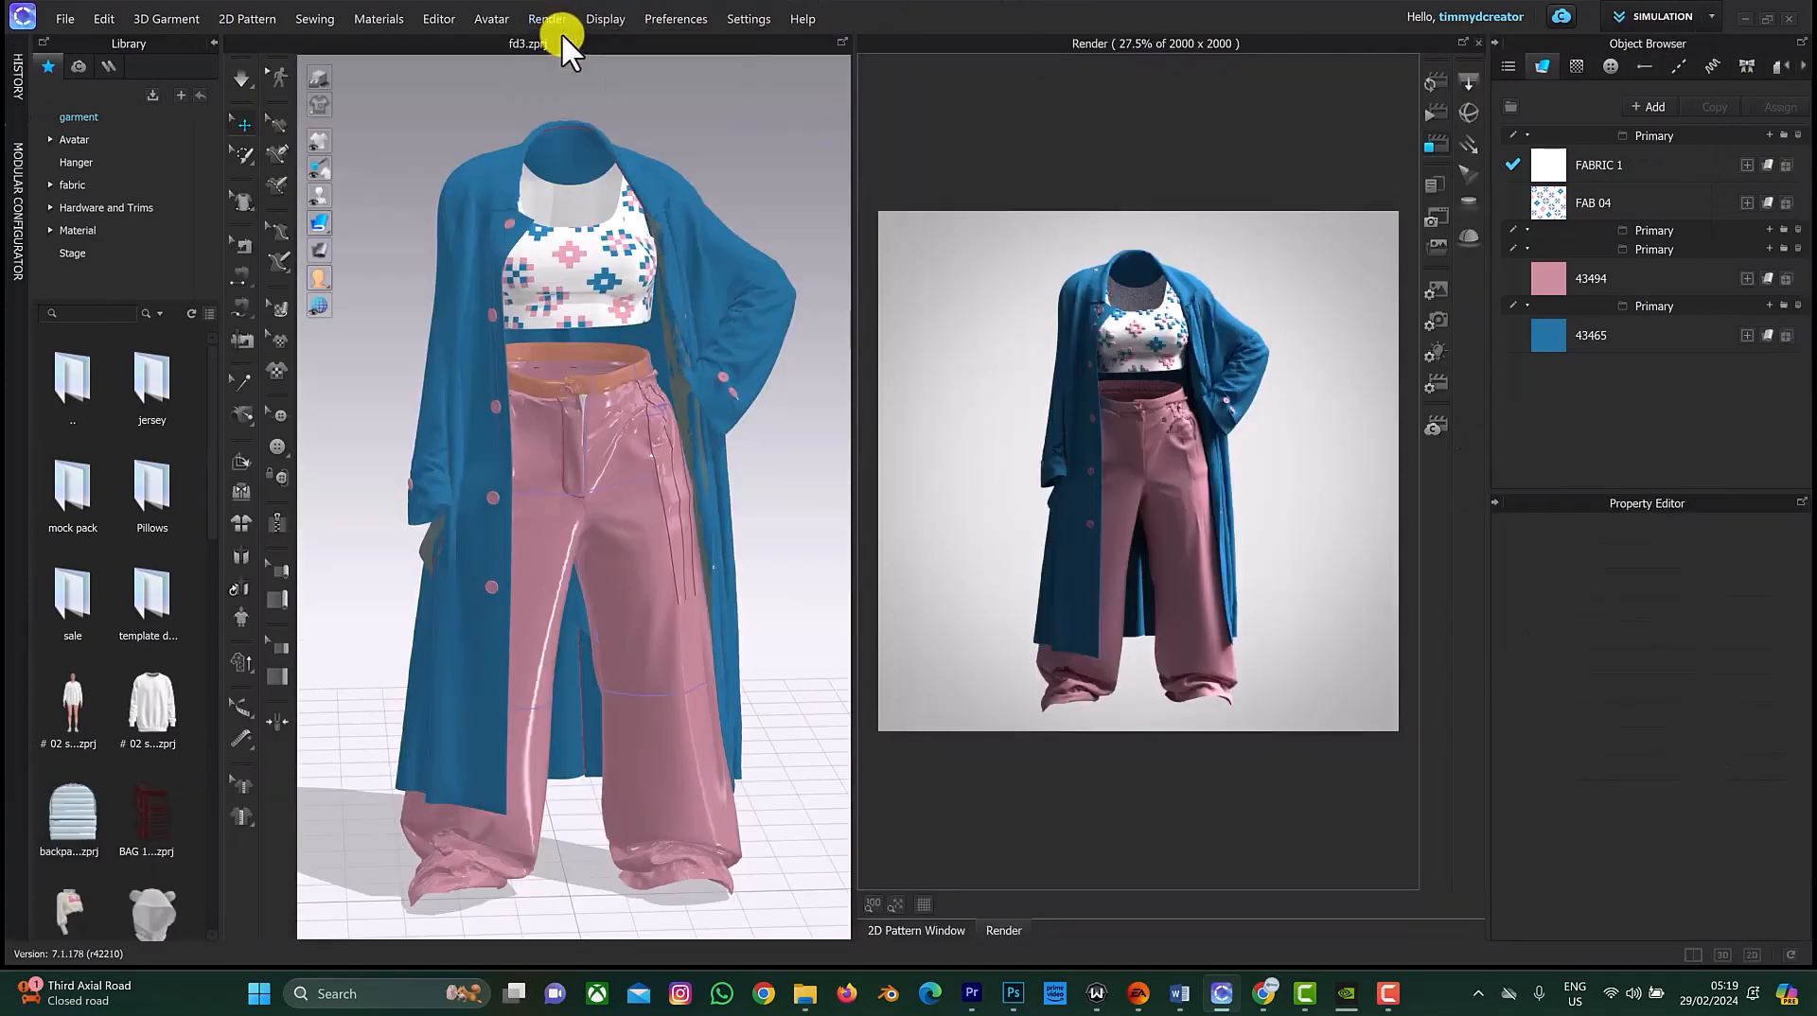
{"action": "left_click", "coordinate": [1429, 291]}
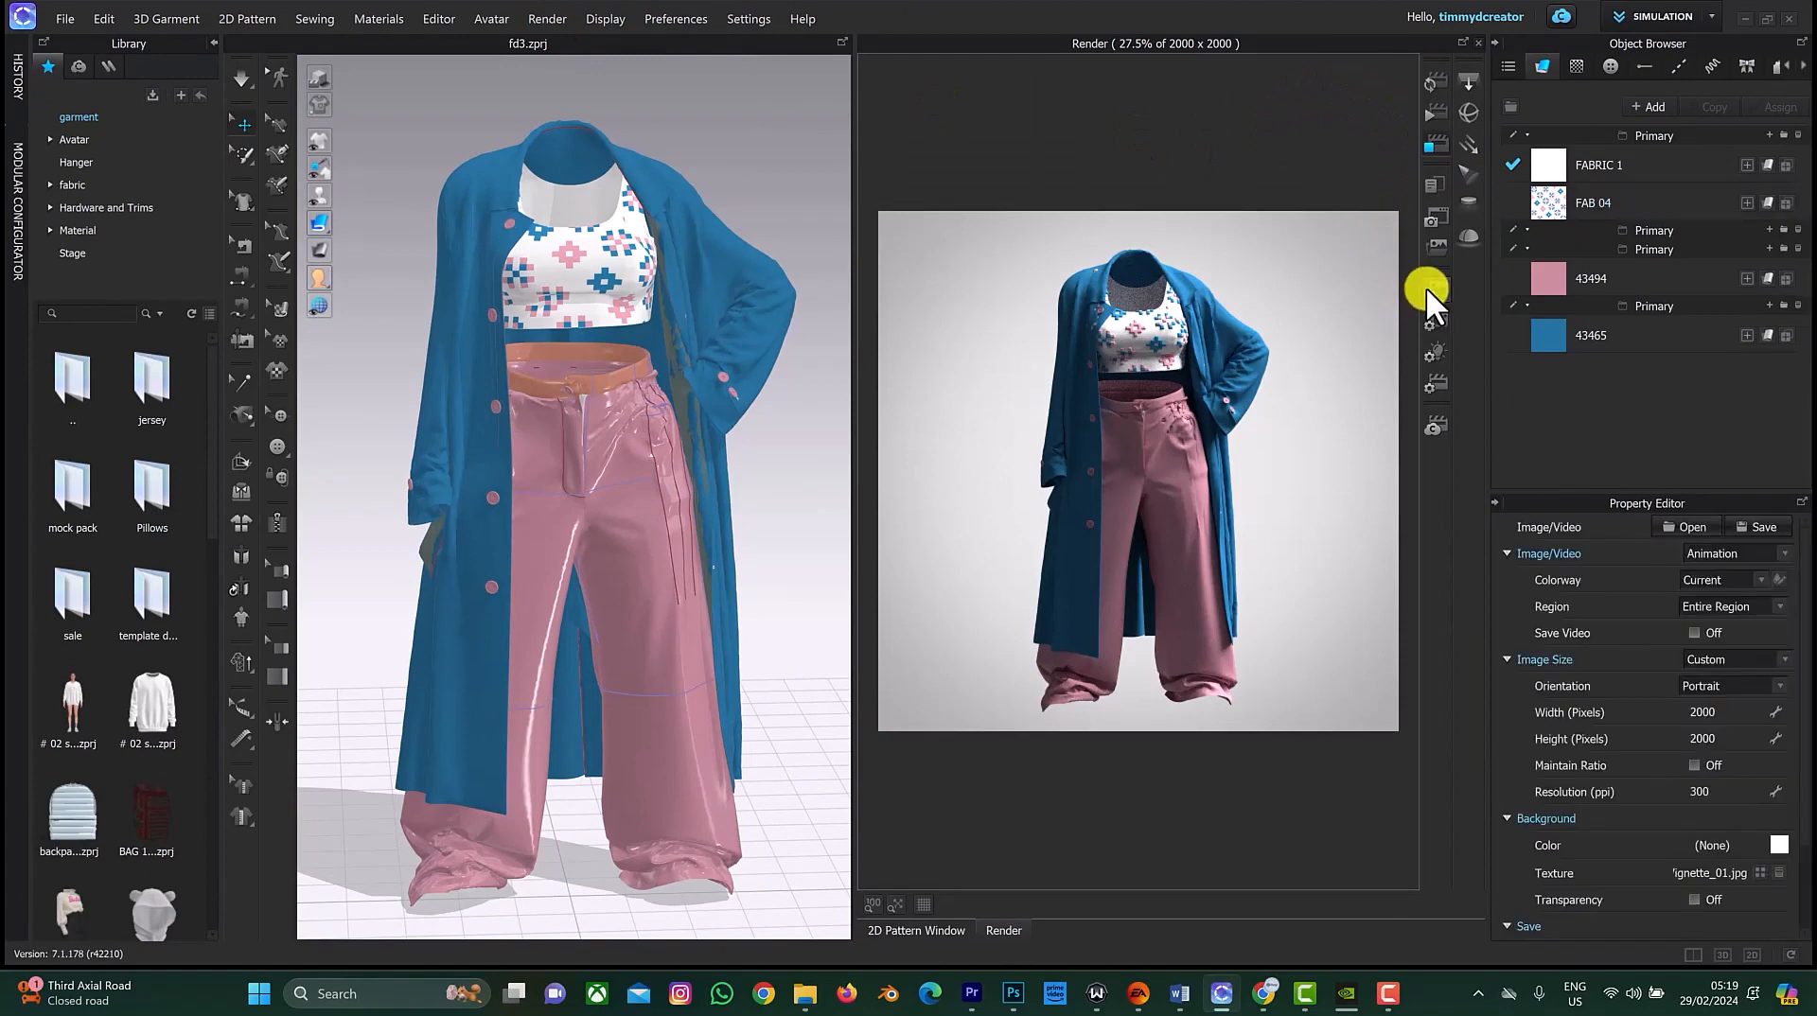
Step: Set the animation render region to Play Region and start rendering
{"action": "left_click", "coordinate": [1773, 605]}
{"action": "left_click", "coordinate": [1750, 643]}
{"action": "scroll", "coordinate": [1609, 738], "scroll_direction": "down", "scroll_amount": 2}
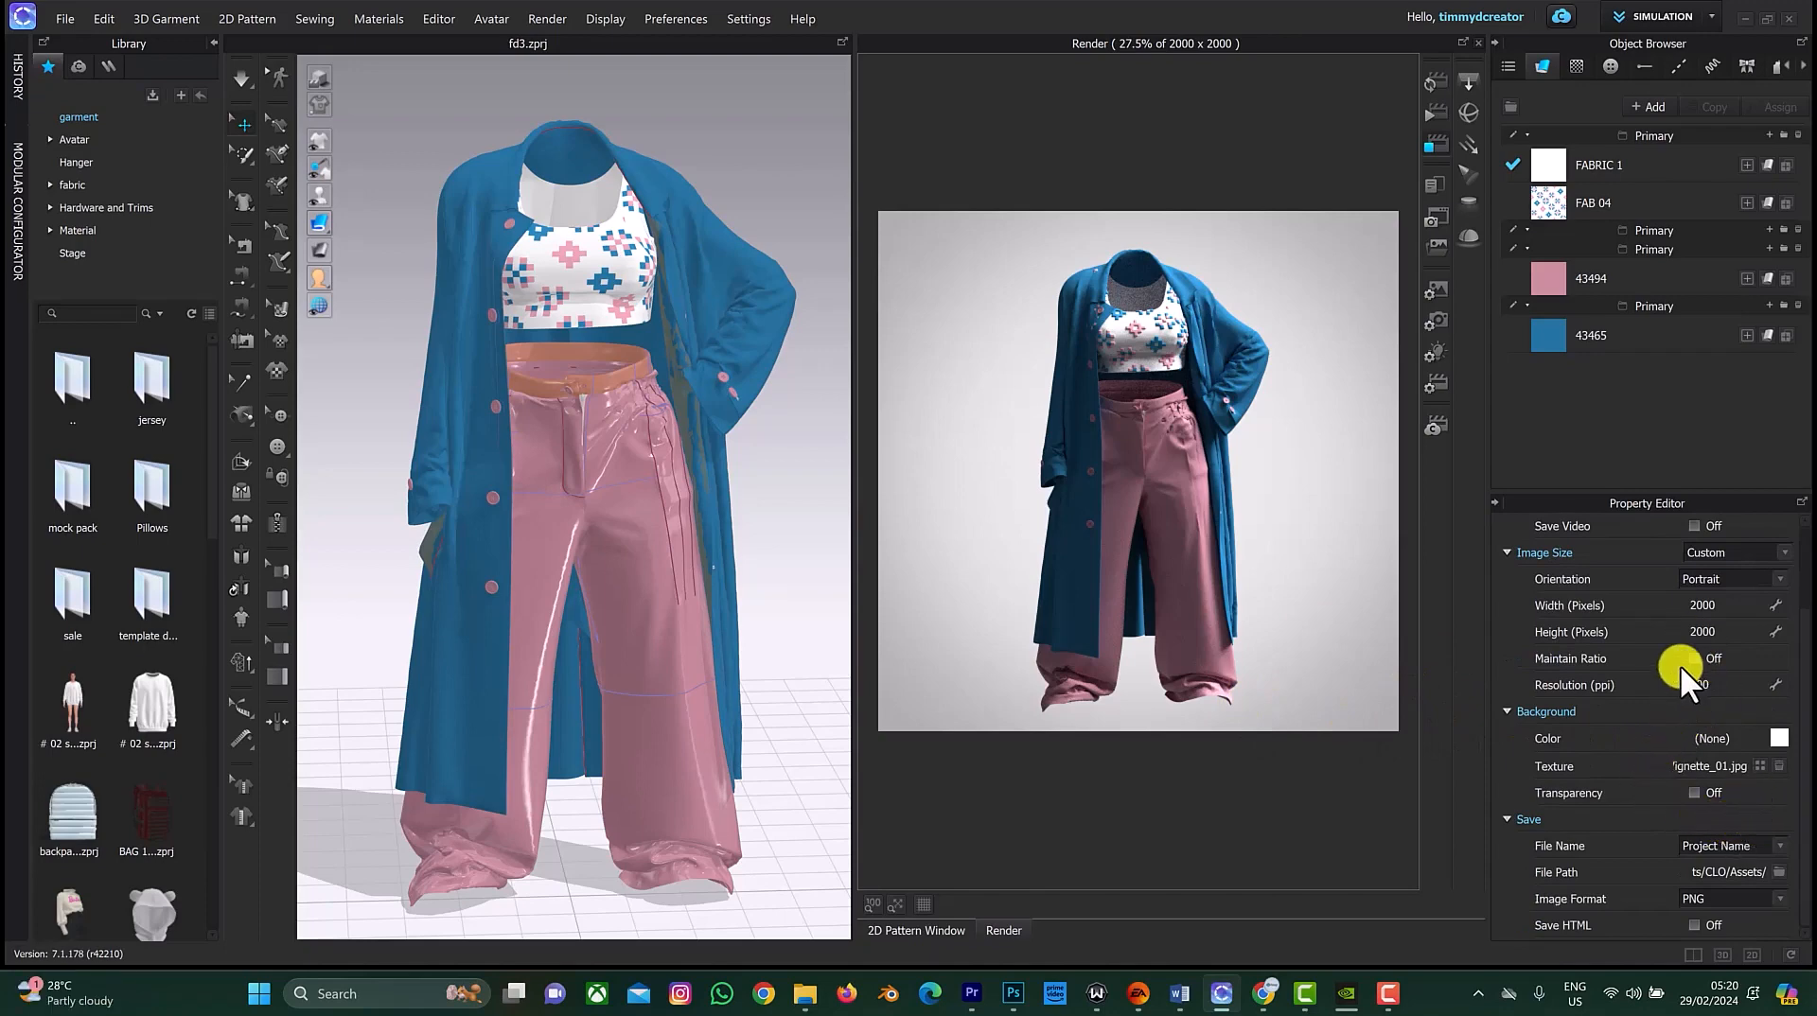
{"action": "scroll", "coordinate": [1678, 688], "scroll_direction": "up", "scroll_amount": 1}
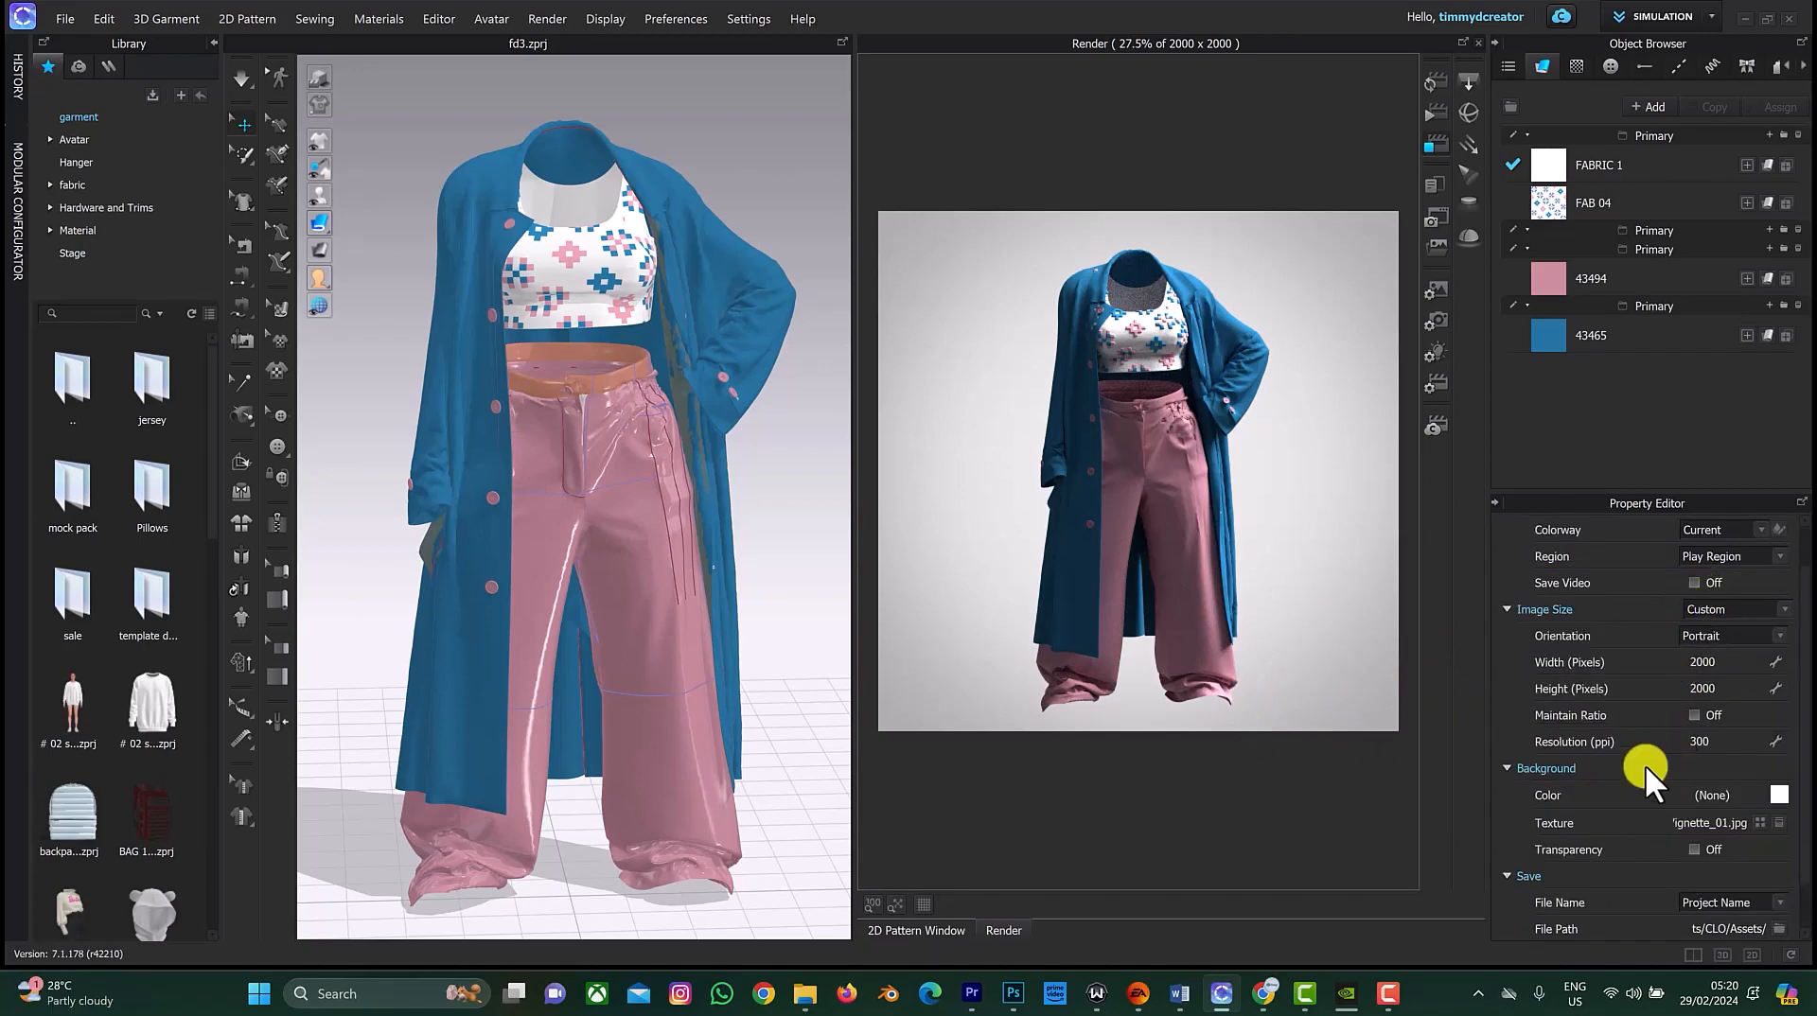
{"action": "scroll", "coordinate": [1647, 767], "scroll_direction": "down", "scroll_amount": 1}
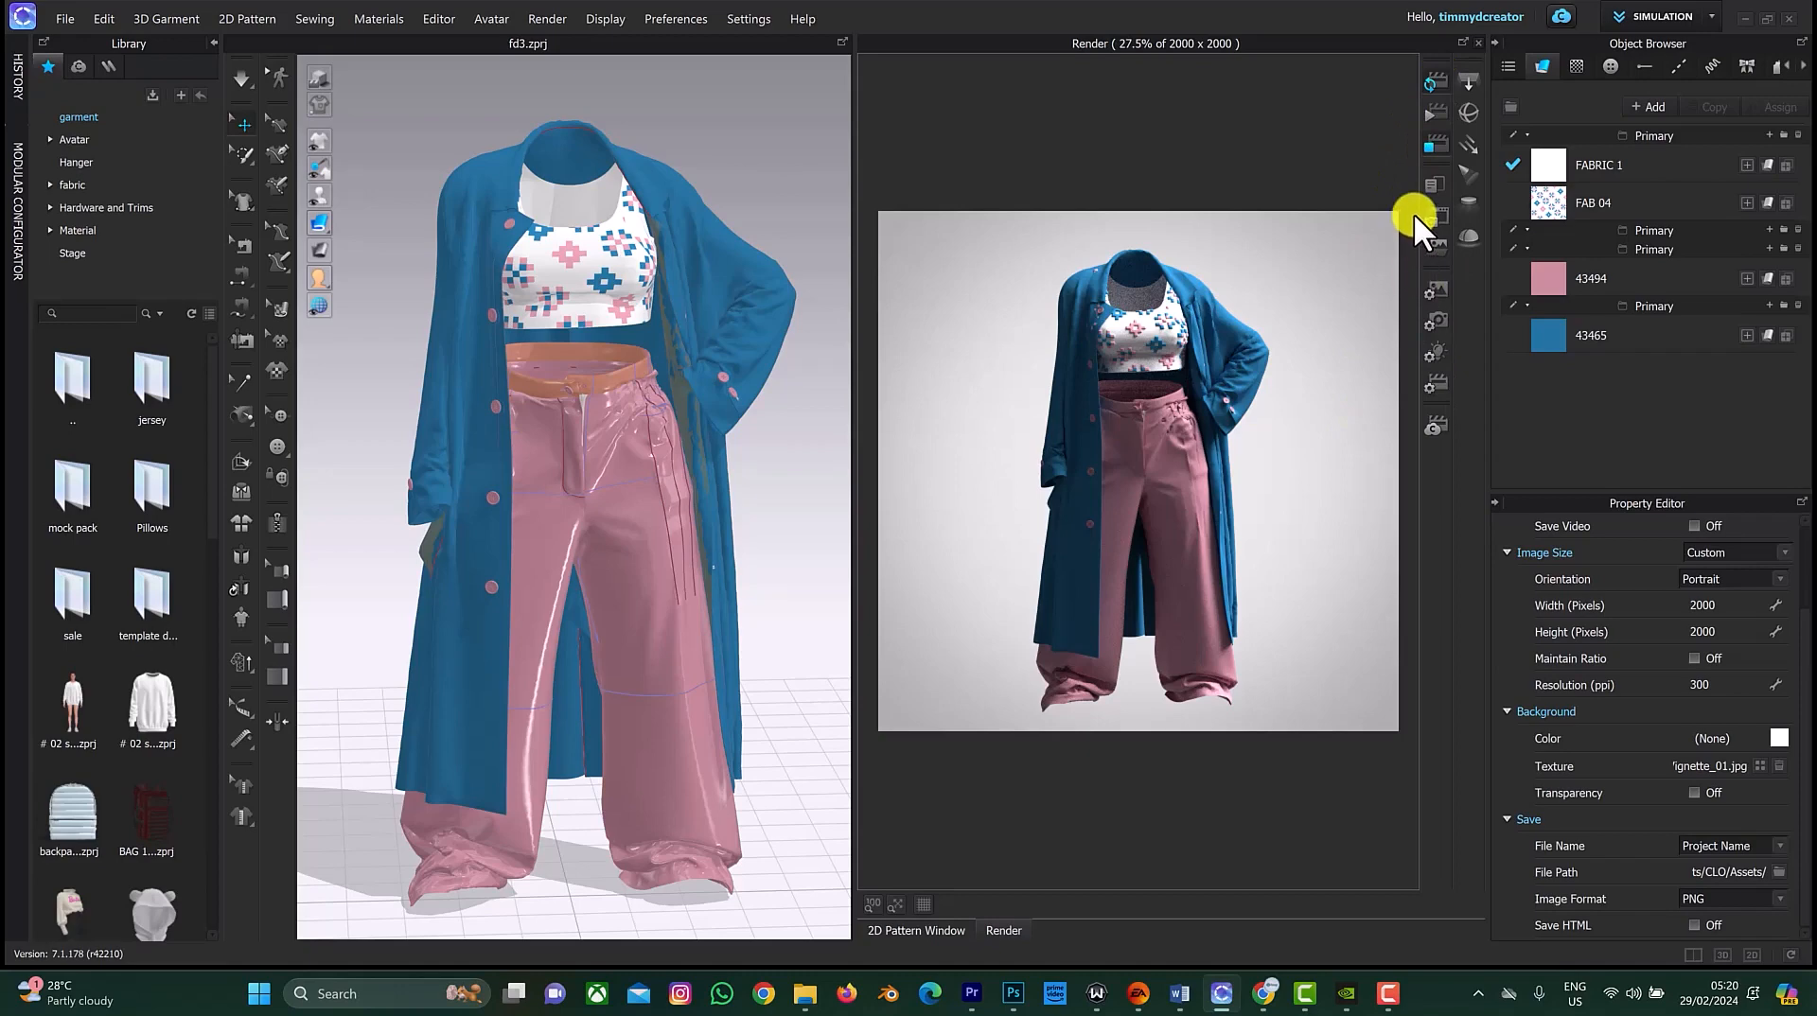
{"action": "left_click", "coordinate": [1437, 146]}
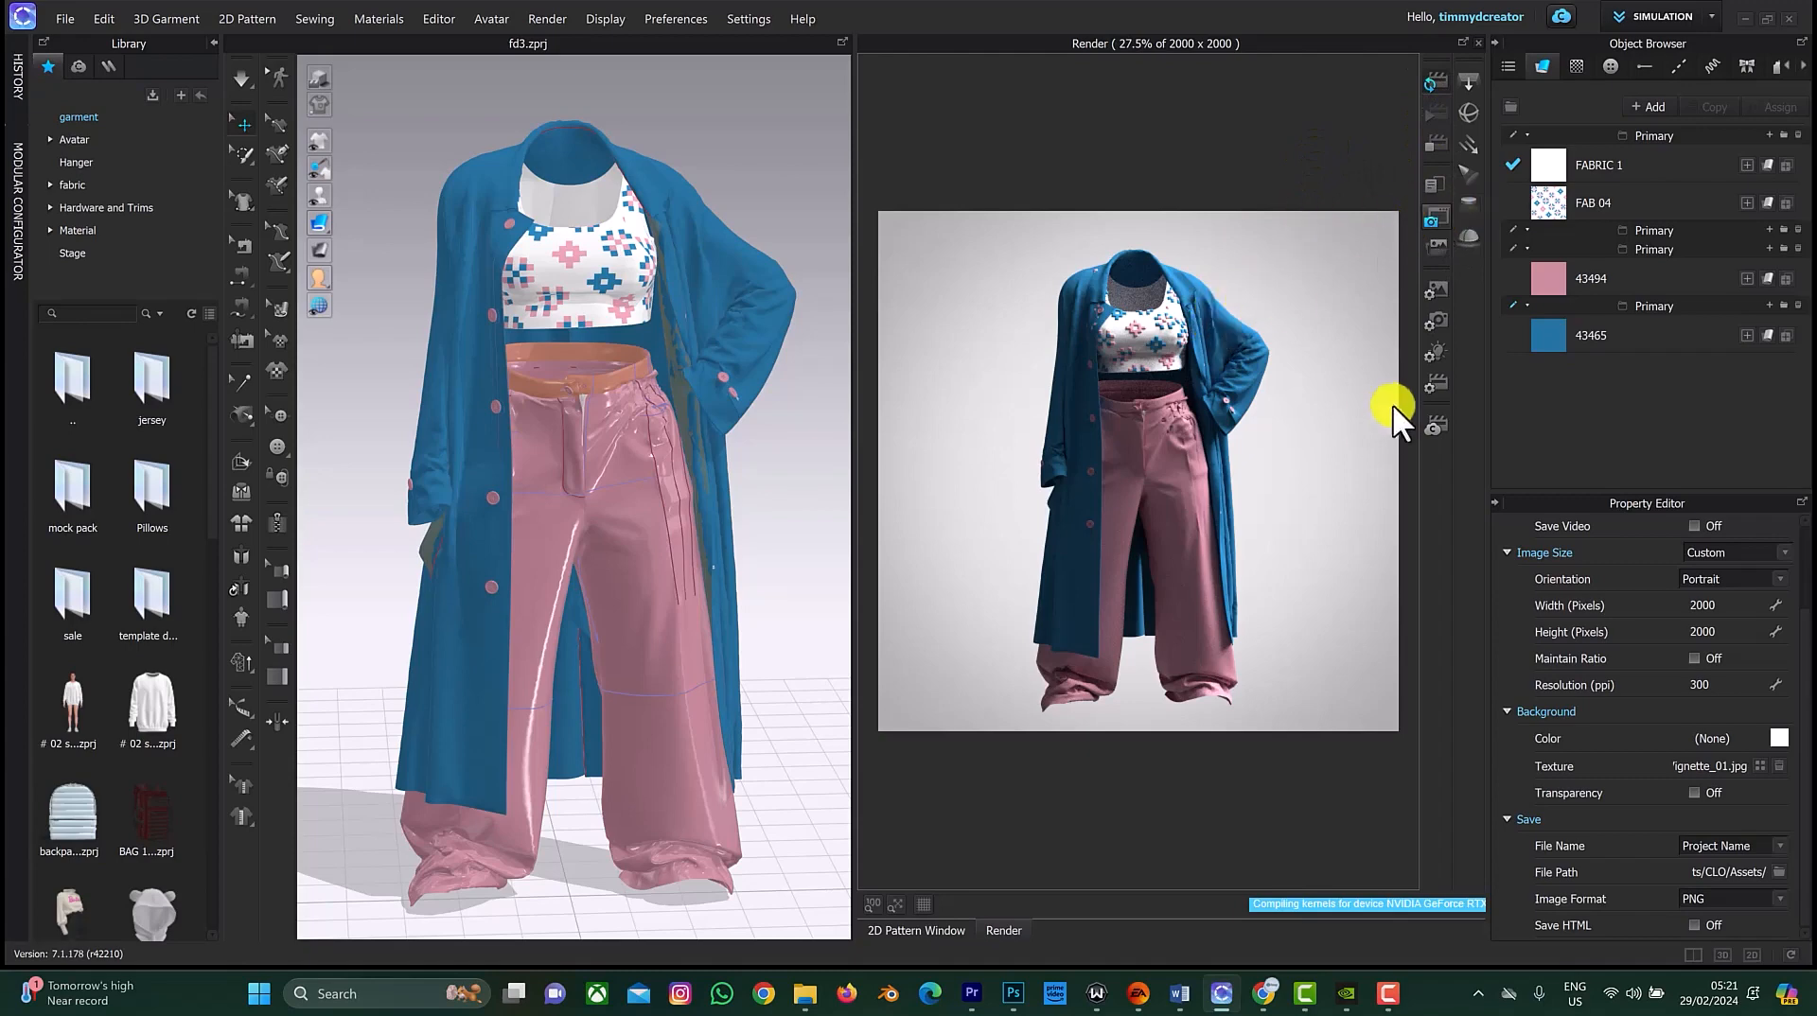
{"action": "left_click", "coordinate": [1428, 221]}
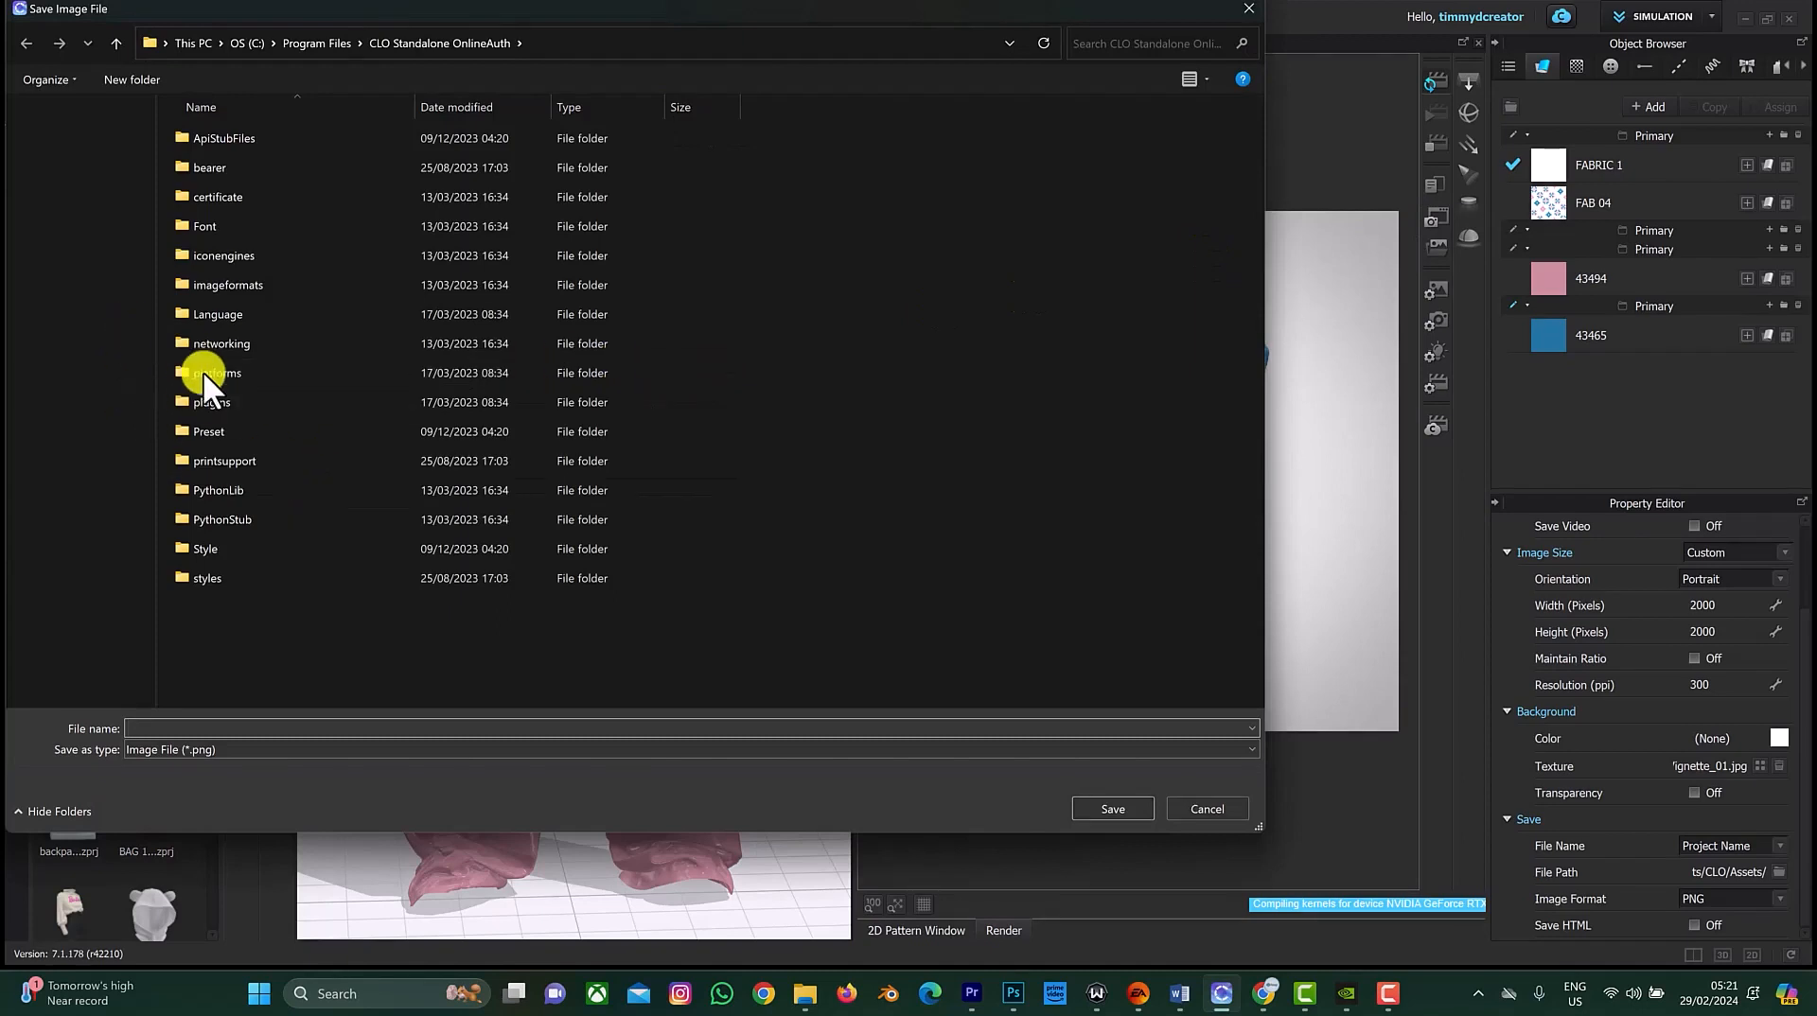
{"action": "left_click", "coordinate": [240, 730]}
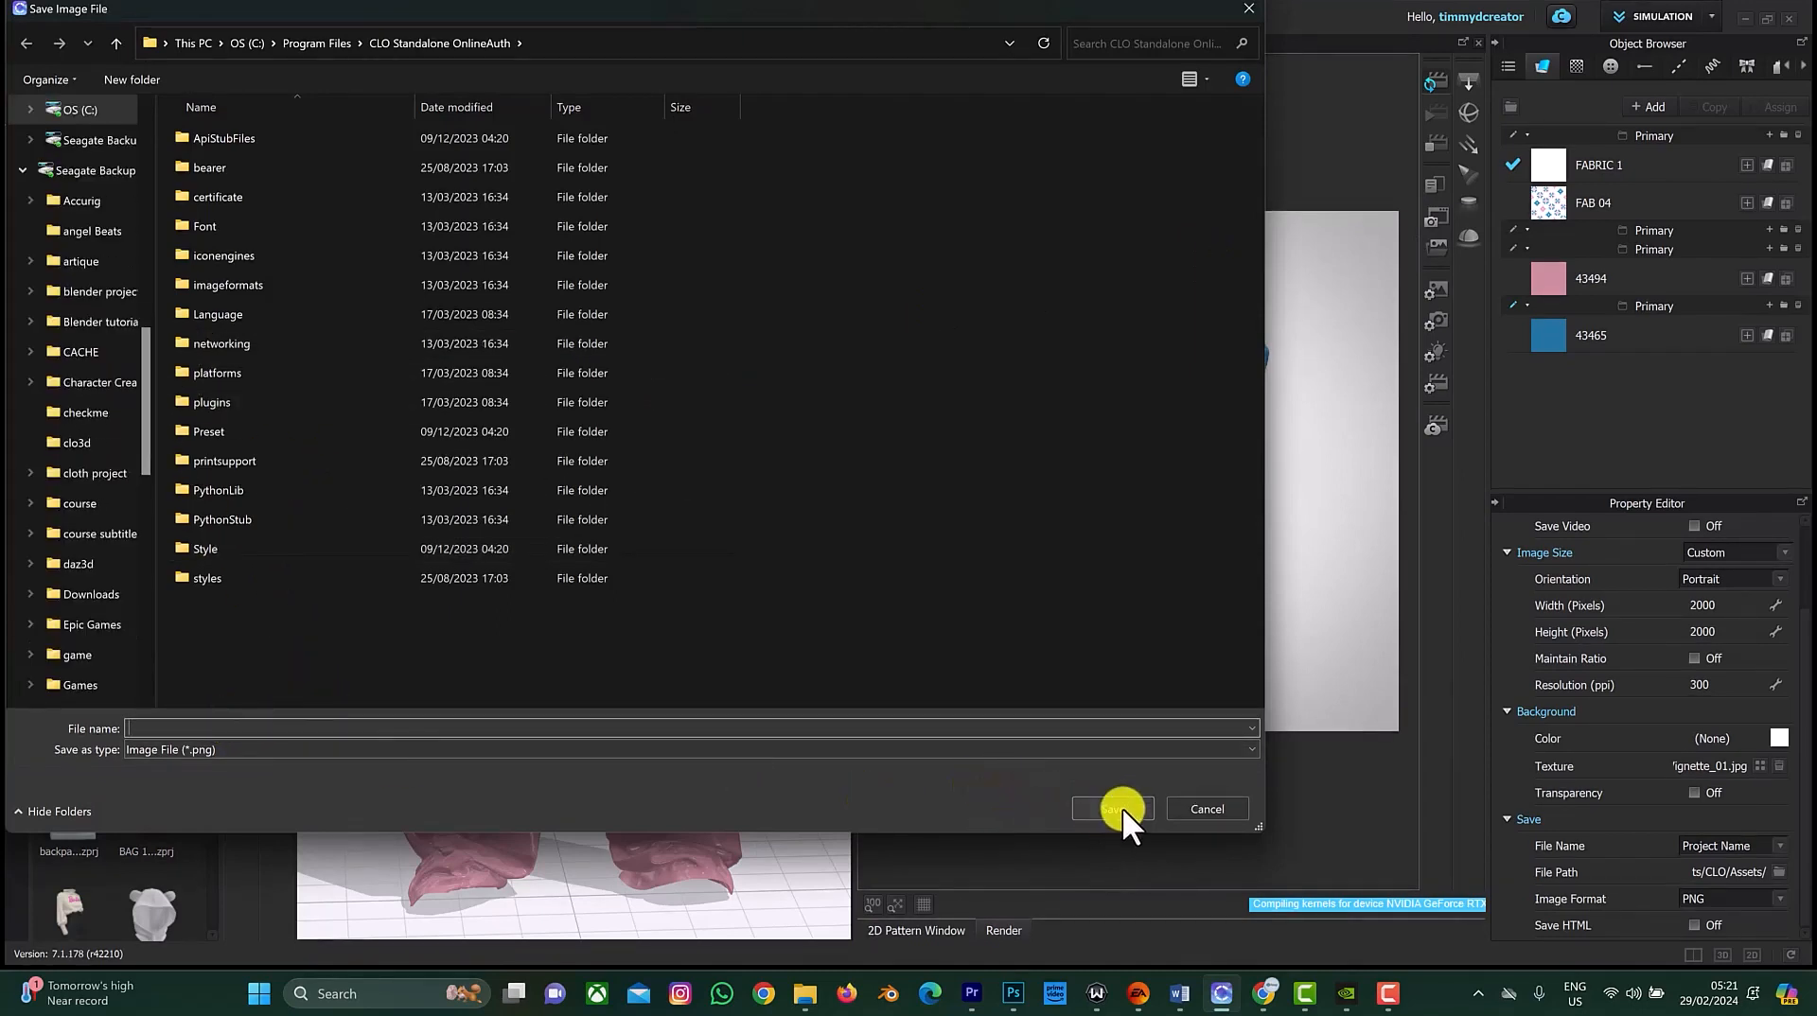
{"action": "left_click", "coordinate": [1249, 10]}
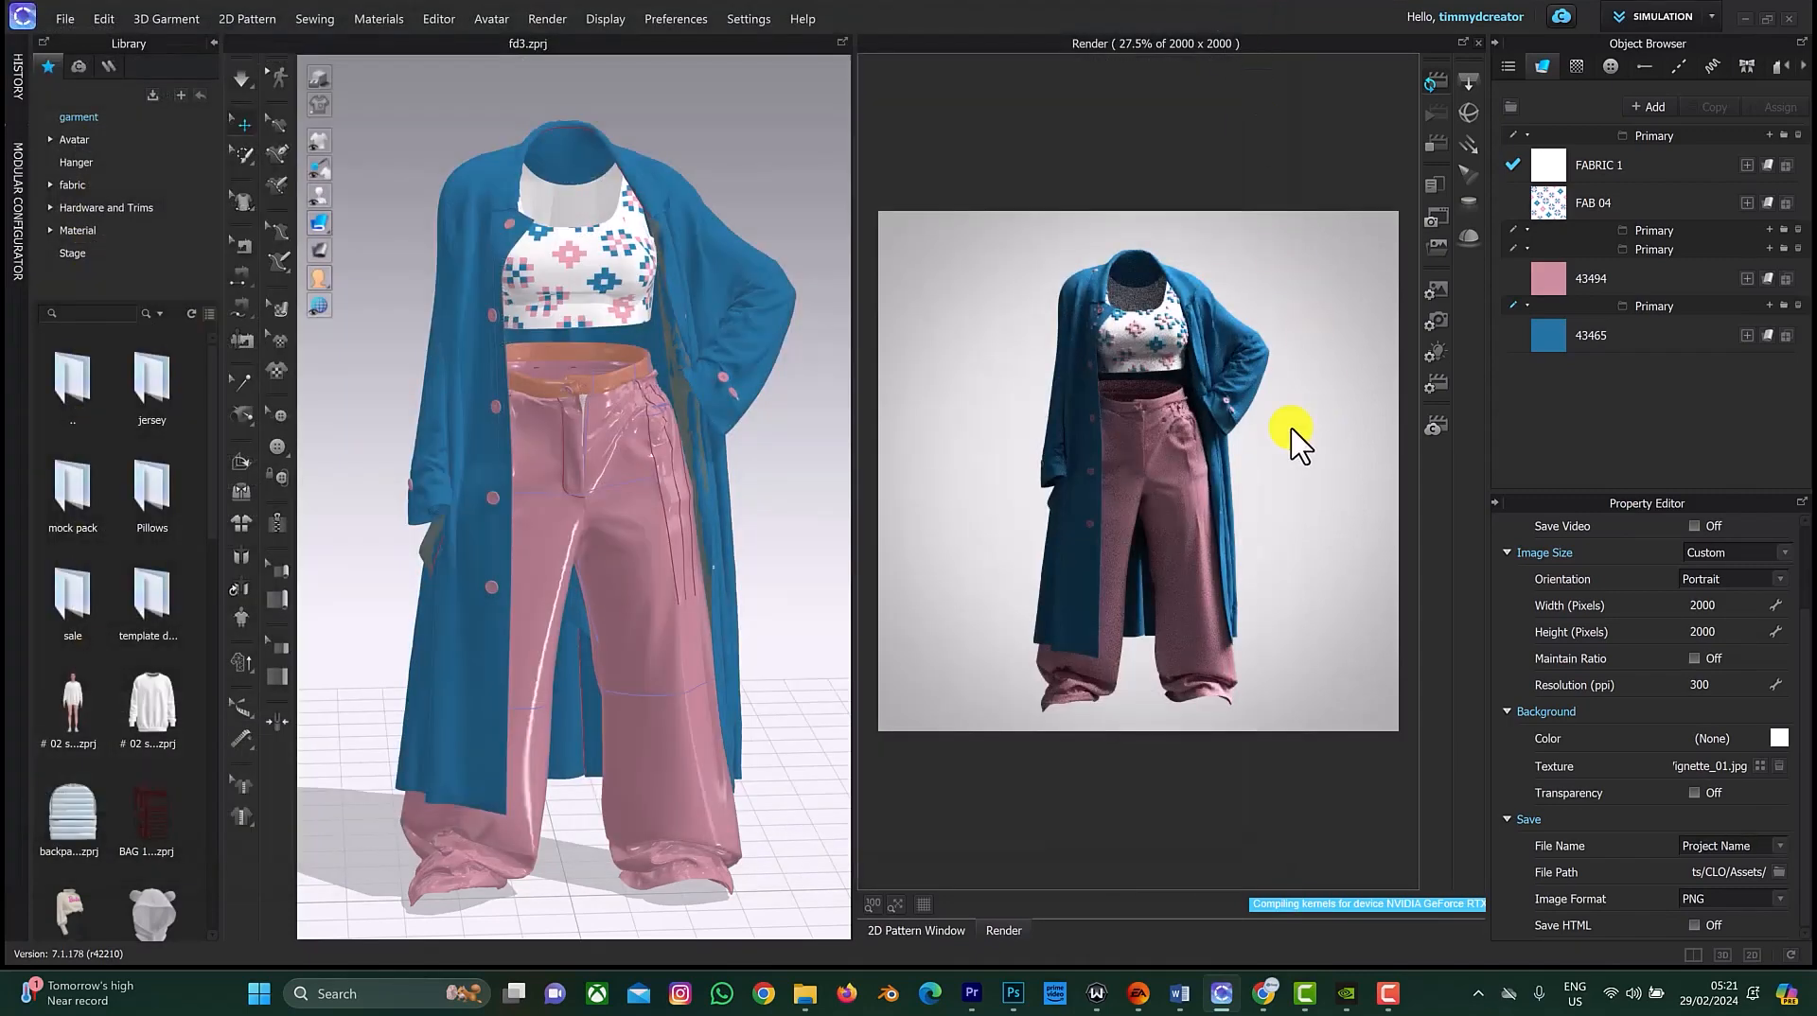